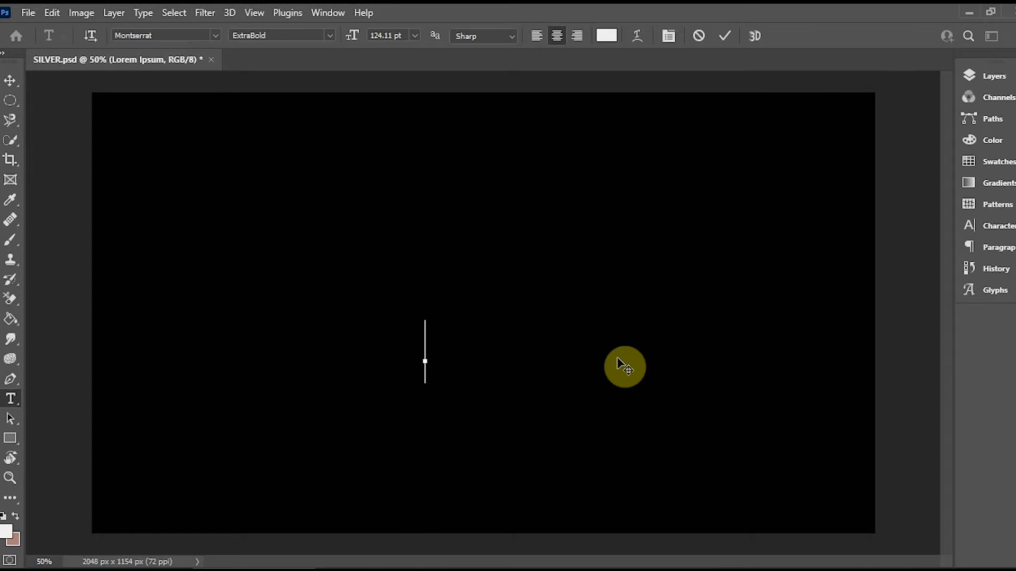
Enter the text "SILVER" on the black canvas and commit it.
text(S)
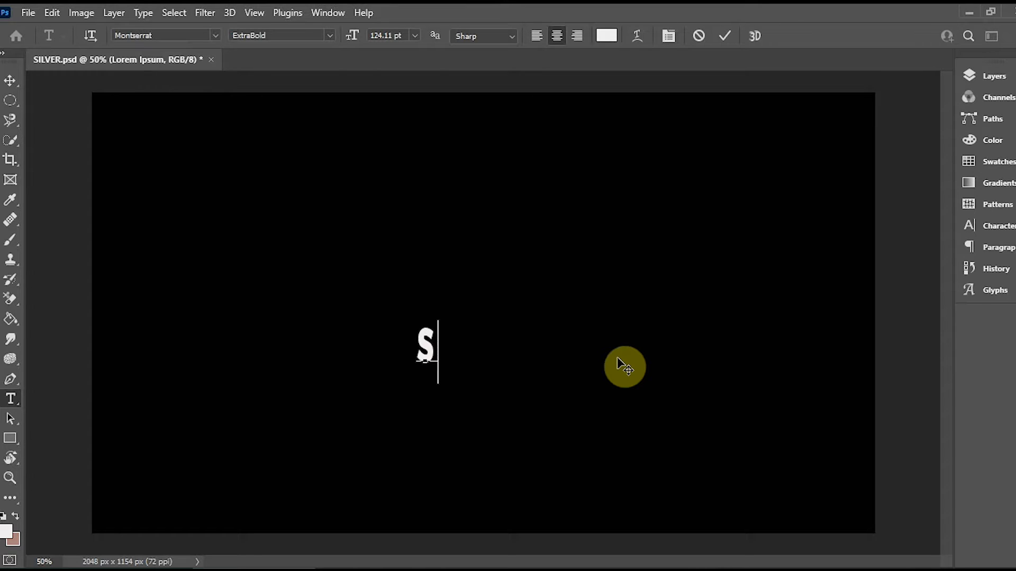
text(IL)
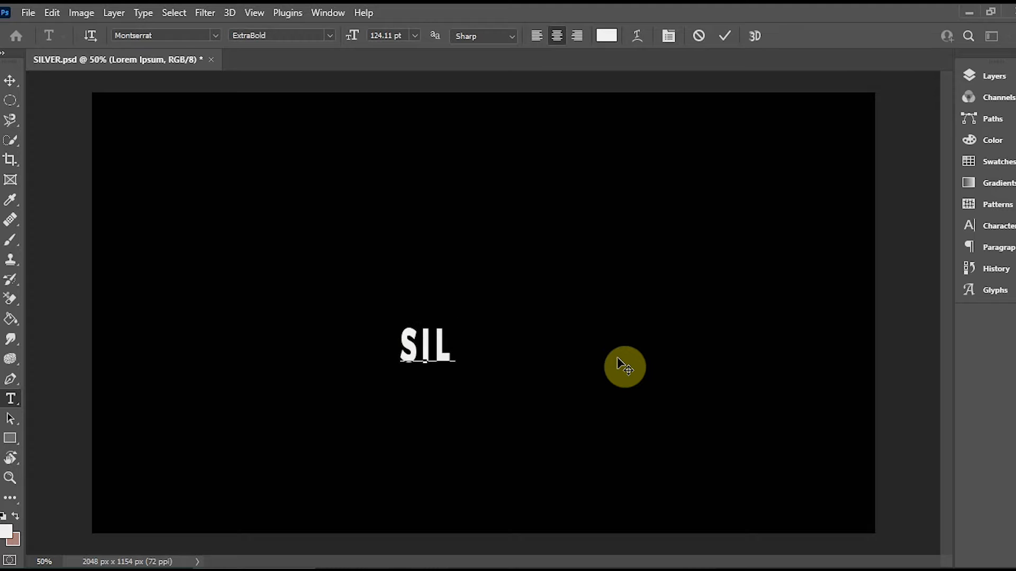
text(VER)
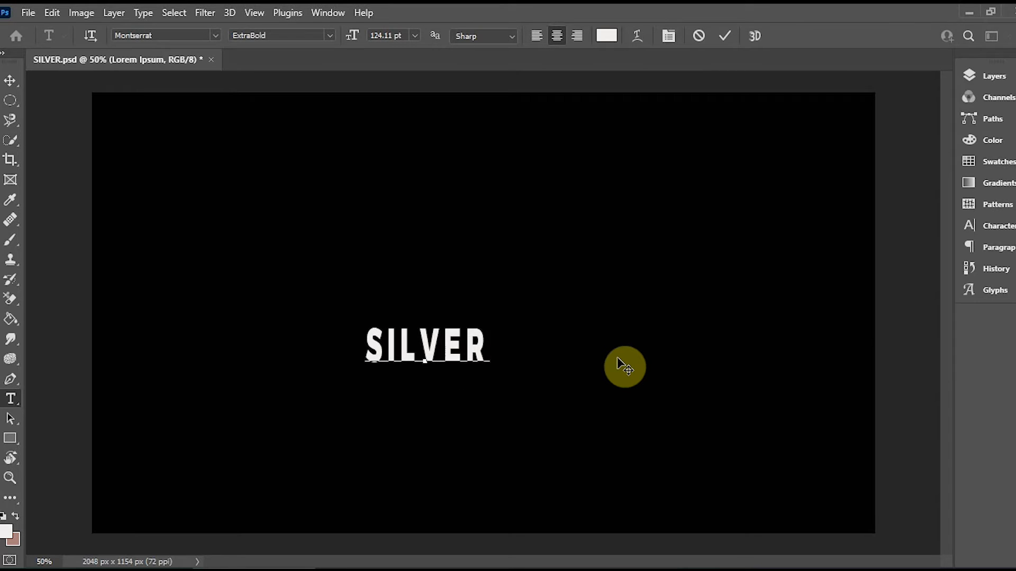
click(725, 36)
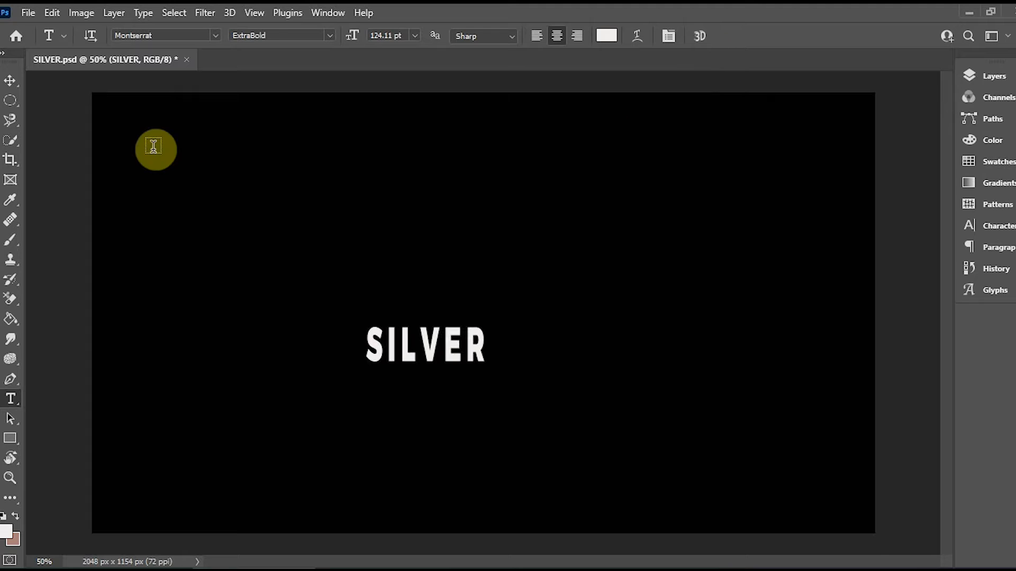
Scale the SILVER text to about 278% width and 238% height, and move it into the upper middle of the canvas.
click(10, 80)
drag(365, 327, 315, 238)
drag(489, 308, 664, 294)
drag(567, 331, 562, 252)
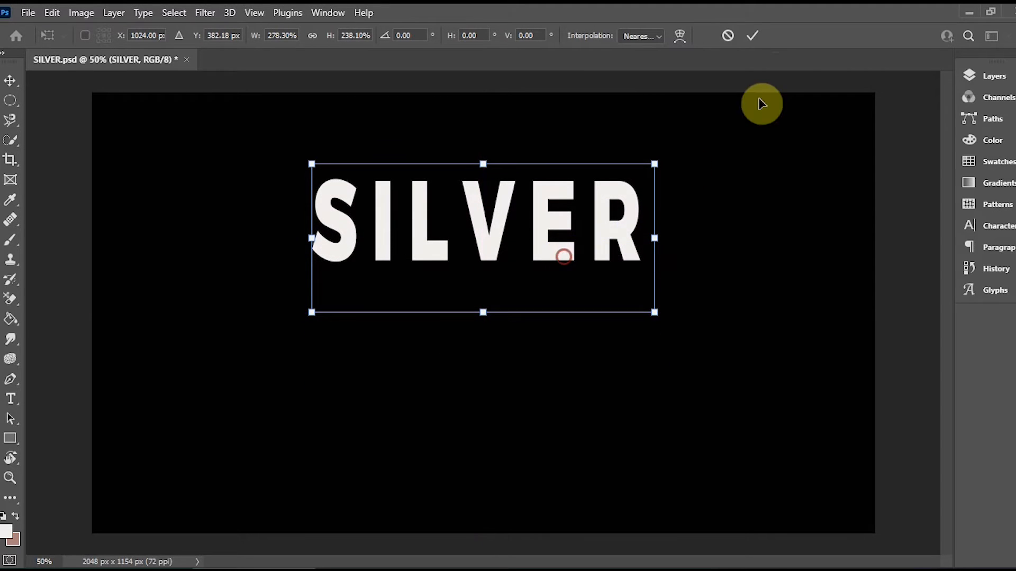
click(756, 32)
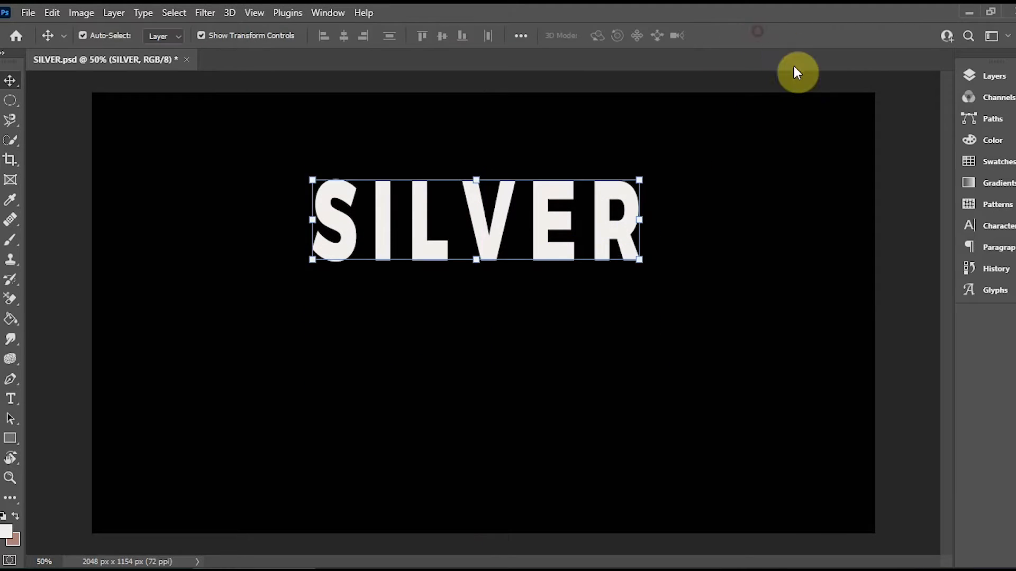
Add a Pattern Overlay effect to the SILVER text layer.
click(981, 76)
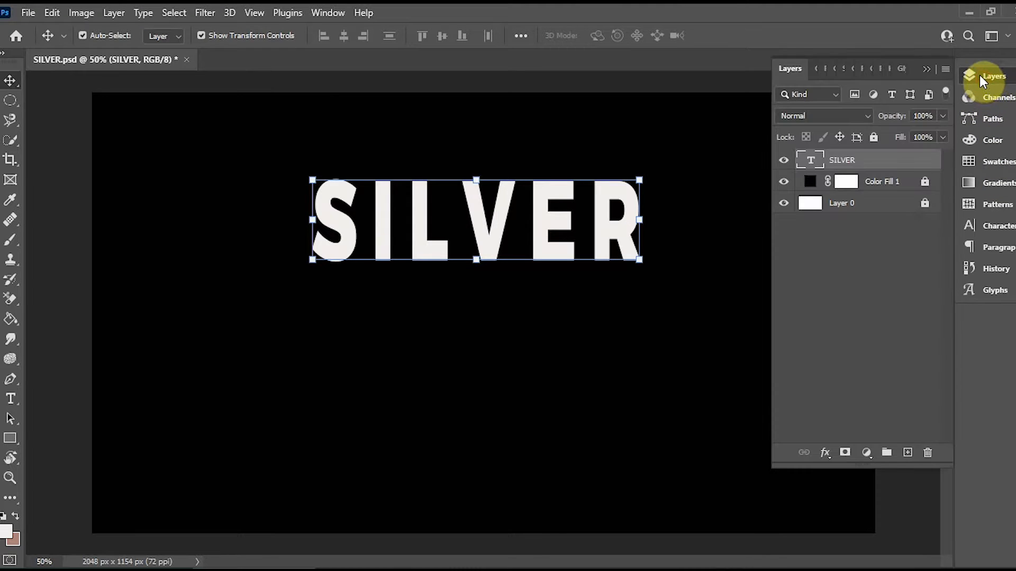
click(909, 266)
click(604, 241)
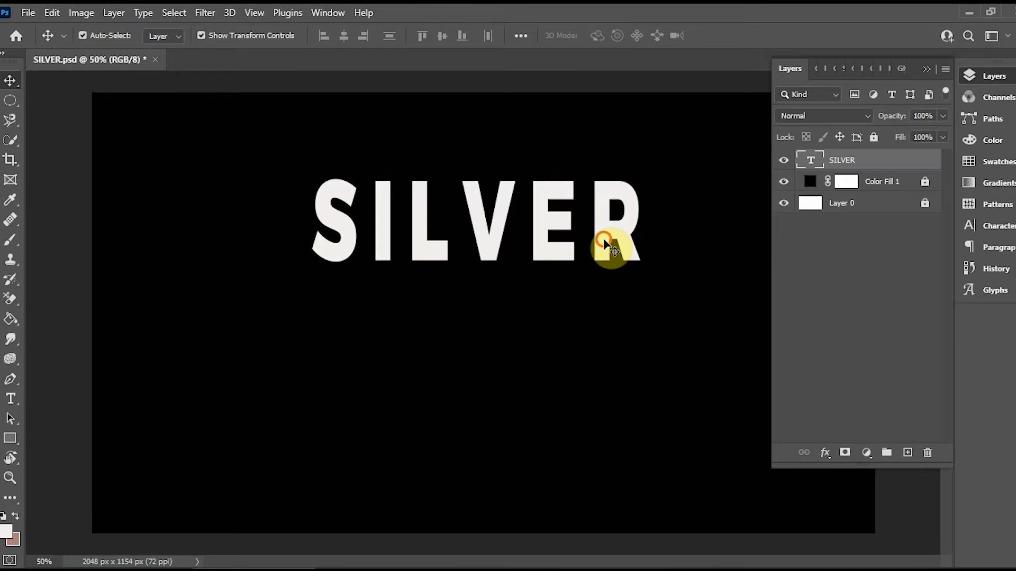
click(825, 454)
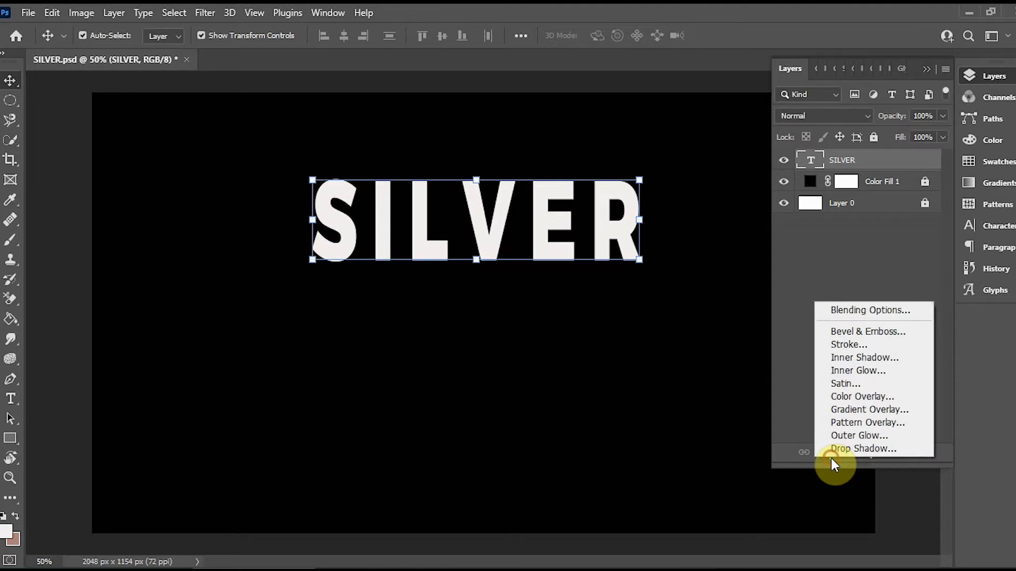
click(839, 422)
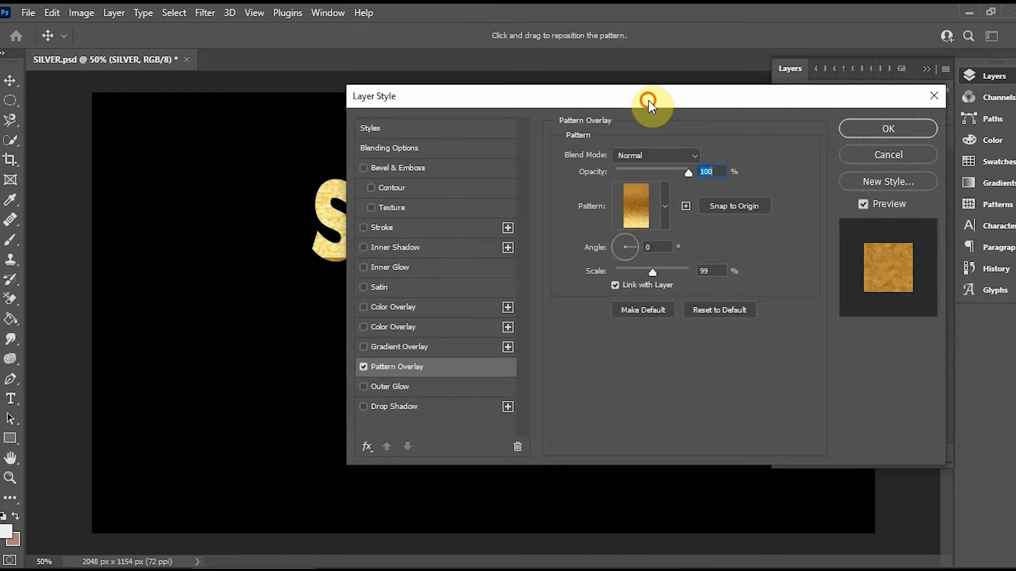
drag(649, 98, 765, 177)
Choose the dark grey "15 high resolution metal tex..." pattern just above Bright Gold Foil for the overlay.
click(782, 283)
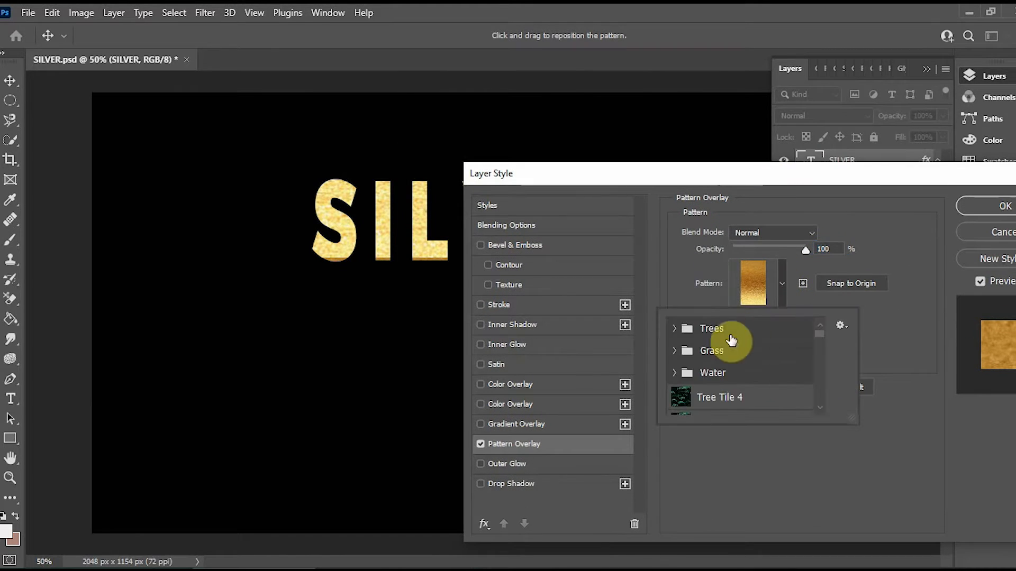
scroll(717, 356, down, 3)
scroll(713, 367, up, 5)
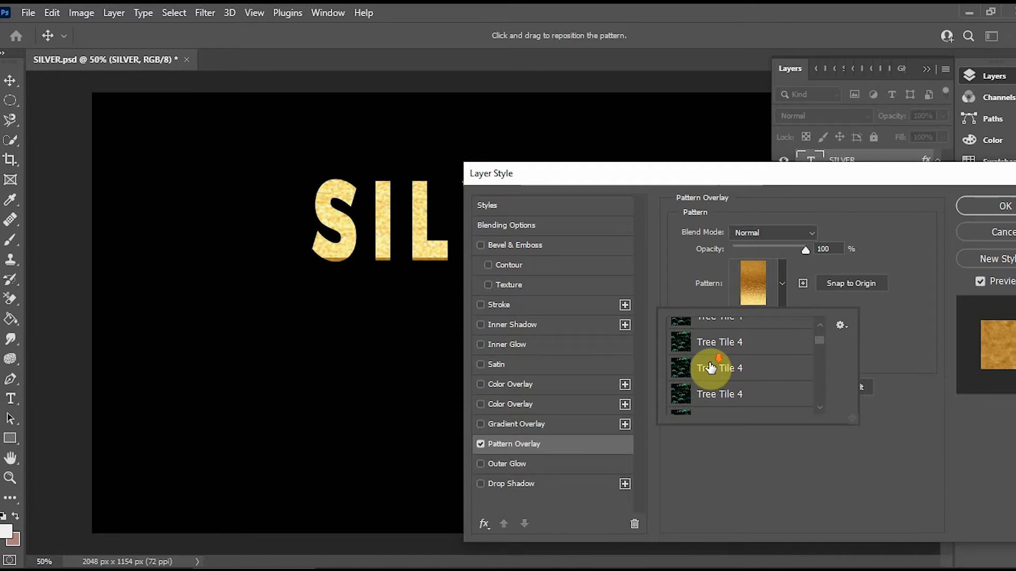
scroll(709, 366, down, 3)
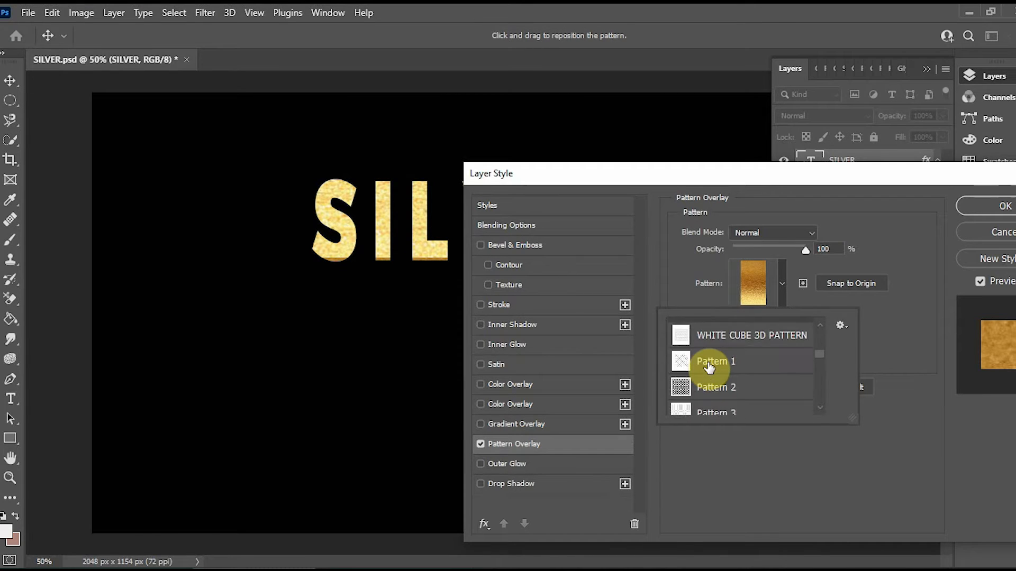
scroll(709, 366, up, 4)
scroll(709, 366, down, 6)
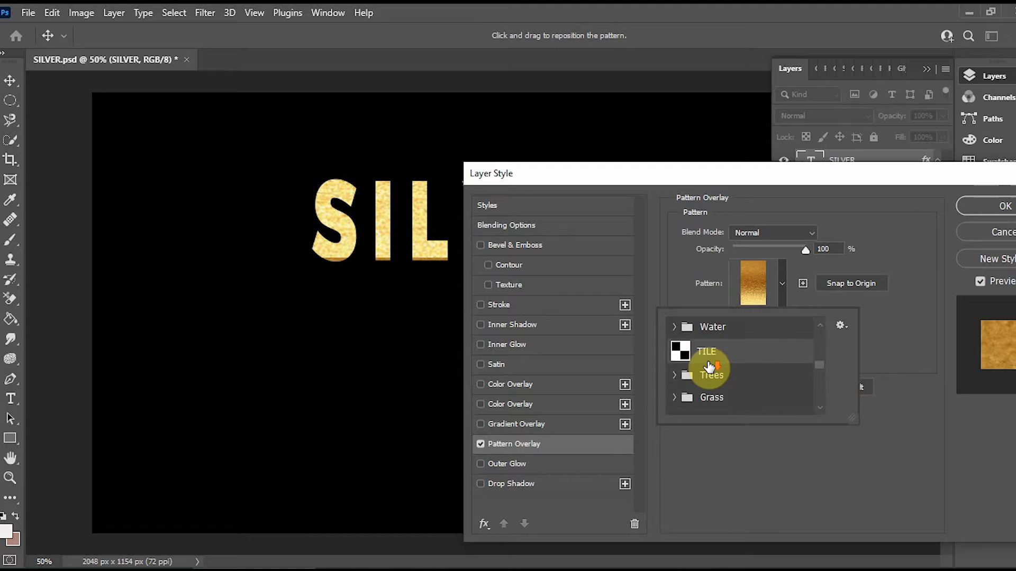
scroll(733, 375, down, 4)
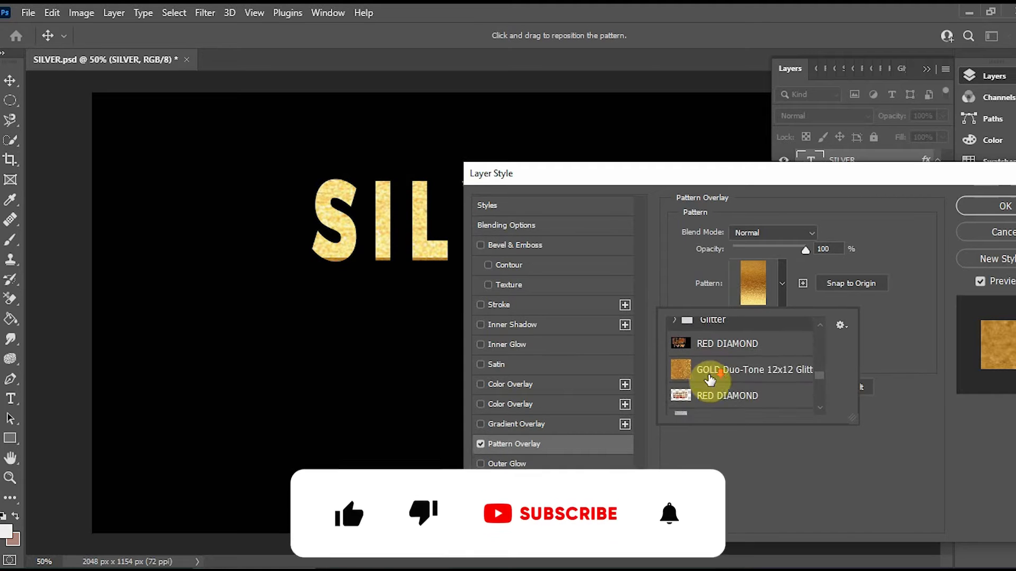
scroll(704, 378, down, 3)
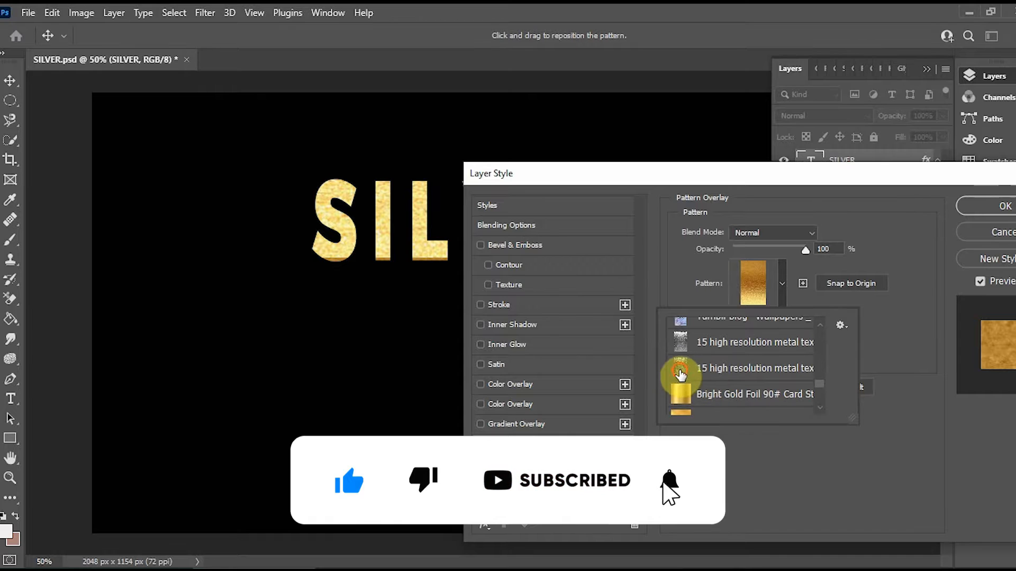
click(678, 374)
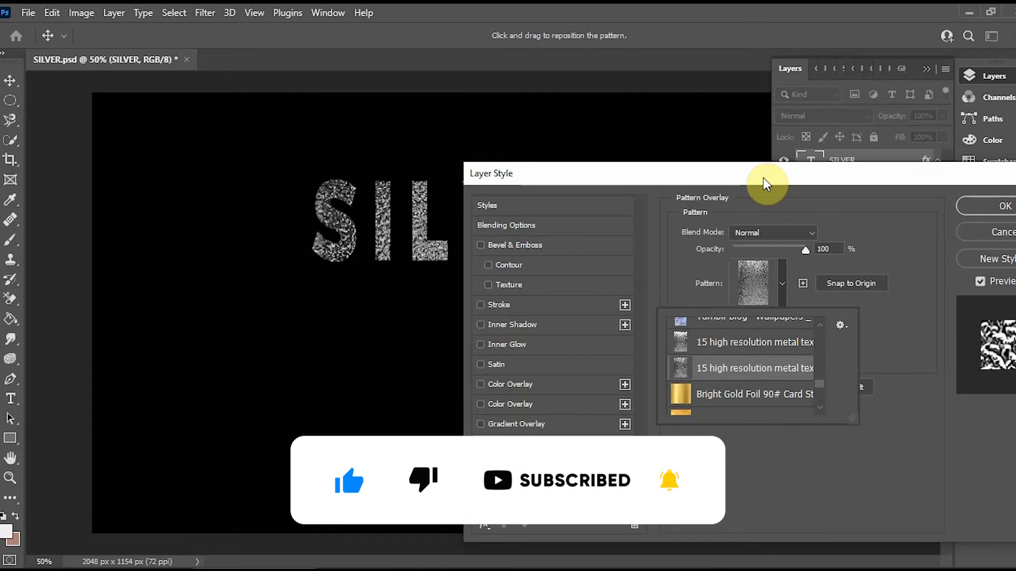
Set the pattern overlay's scale to 57% and apply the layer style.
drag(767, 177, 828, 259)
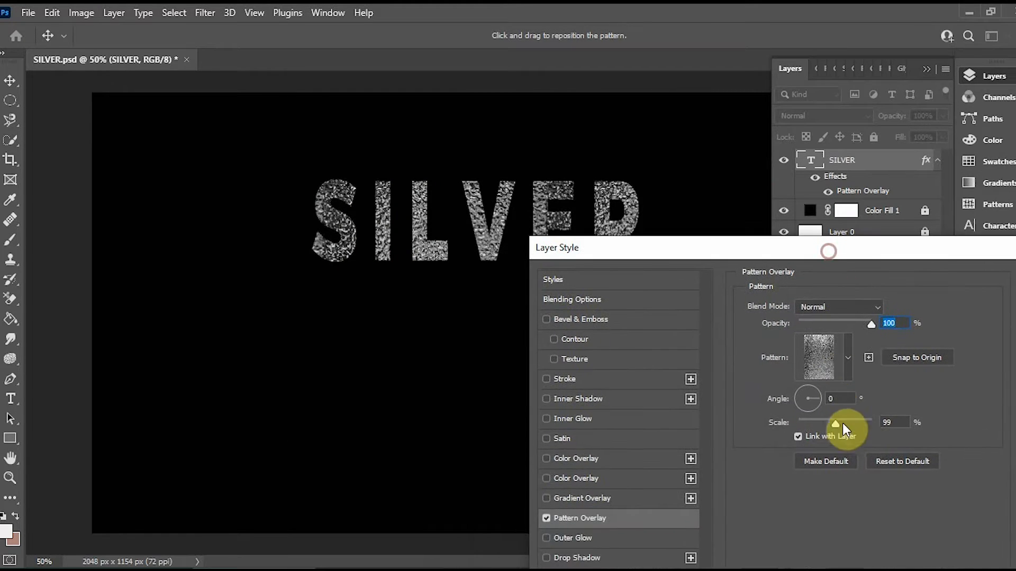
drag(835, 424, 824, 424)
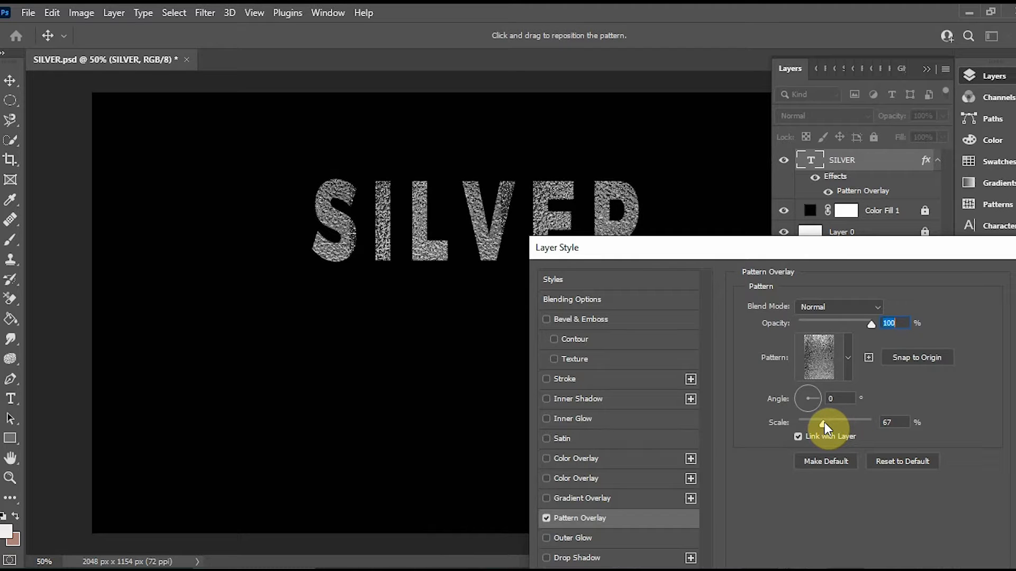
click(824, 423)
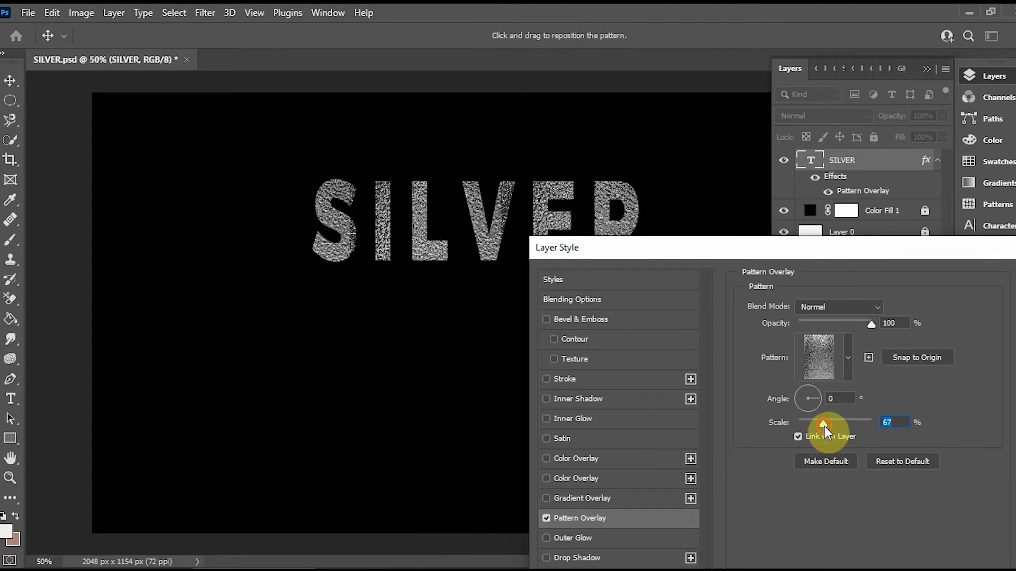
drag(824, 426, 820, 427)
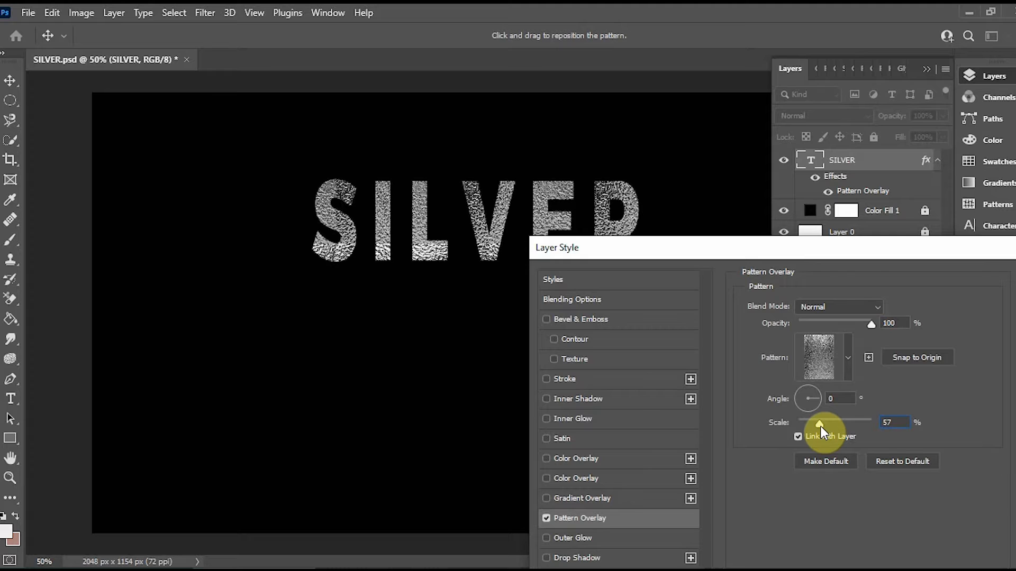
drag(855, 252, 718, 283)
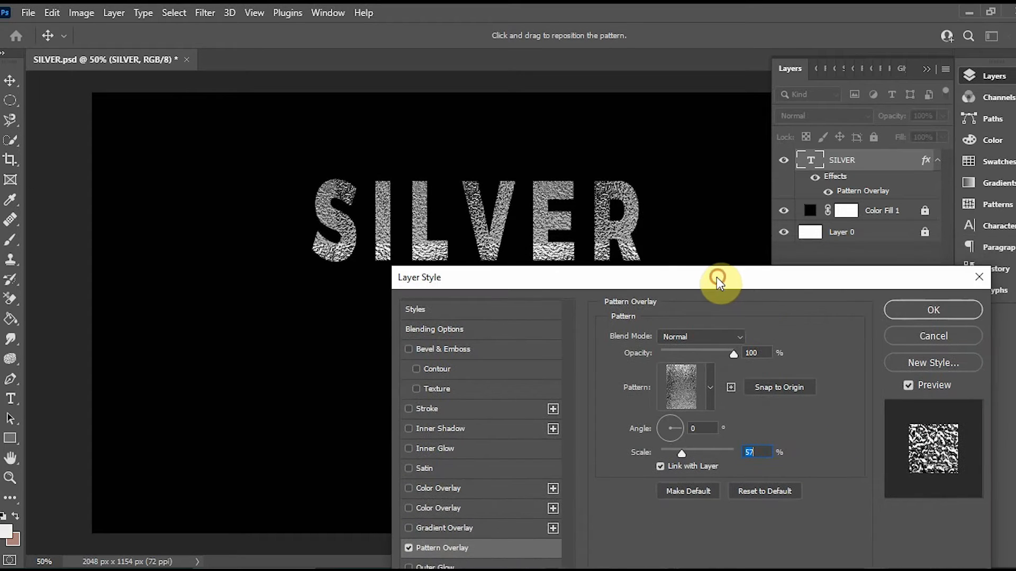
click(914, 316)
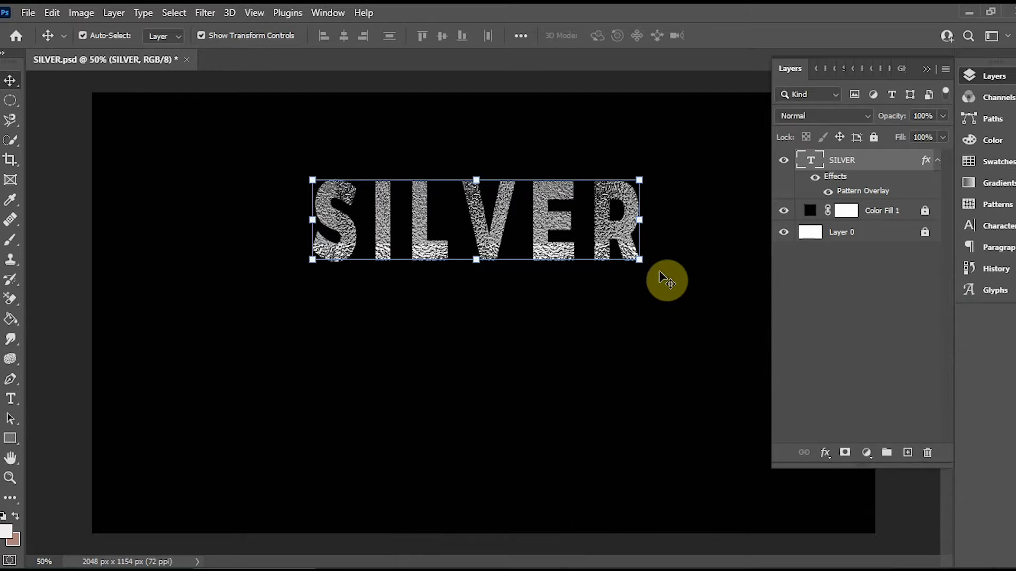
Enlarge the SILVER text to about 111% width and 107% height, keeping it centred in the canvas's upper half.
drag(642, 257, 614, 291)
drag(634, 343, 668, 351)
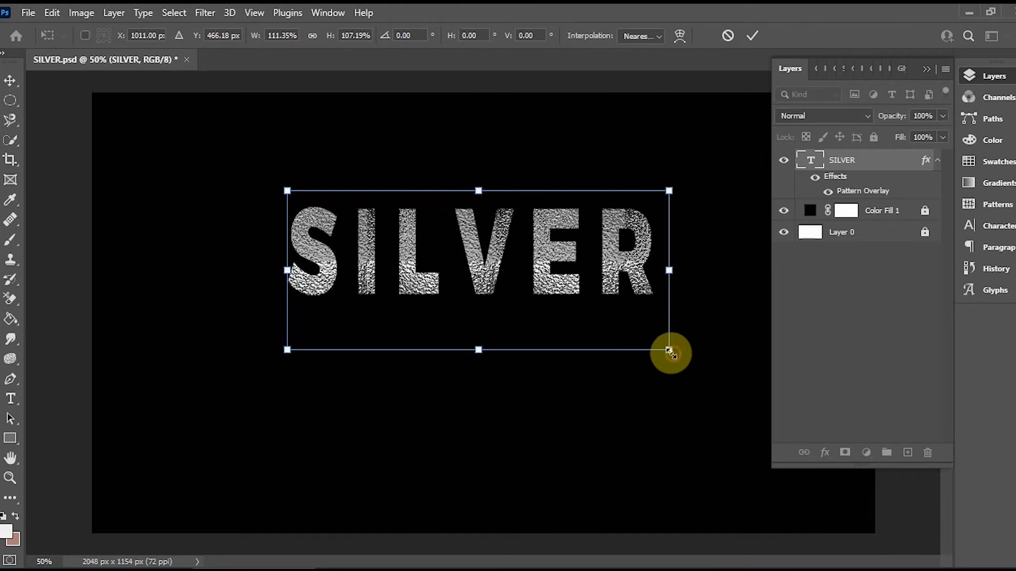
drag(555, 288, 554, 255)
click(753, 35)
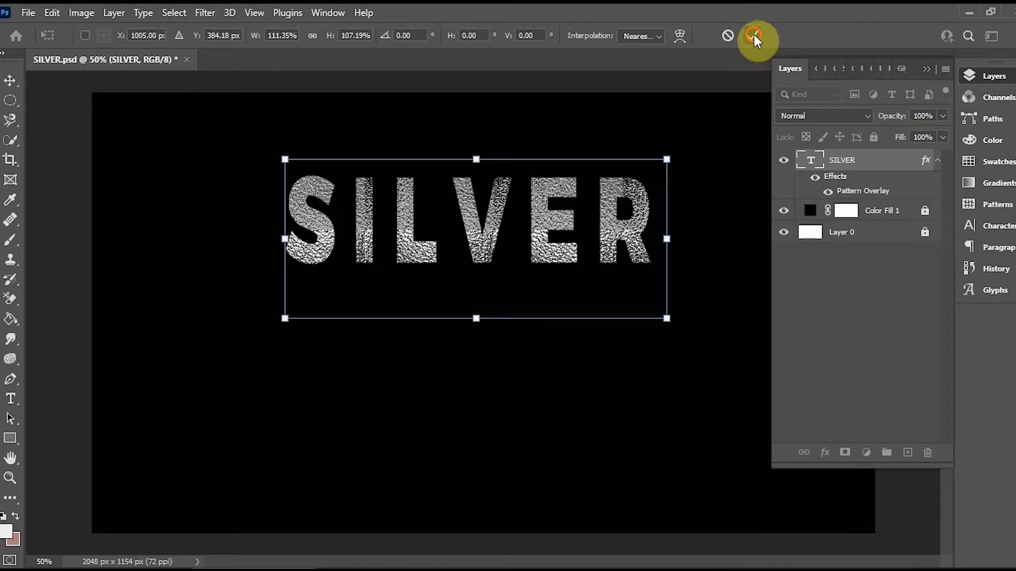
click(706, 263)
Add a Bevel & Emboss effect to the SILVER text layer.
click(603, 238)
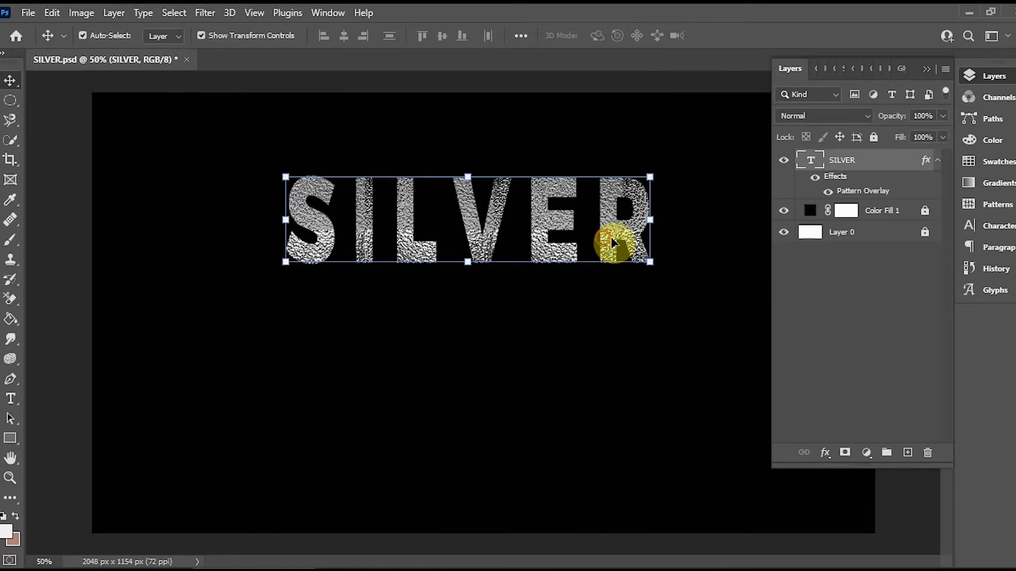
click(826, 454)
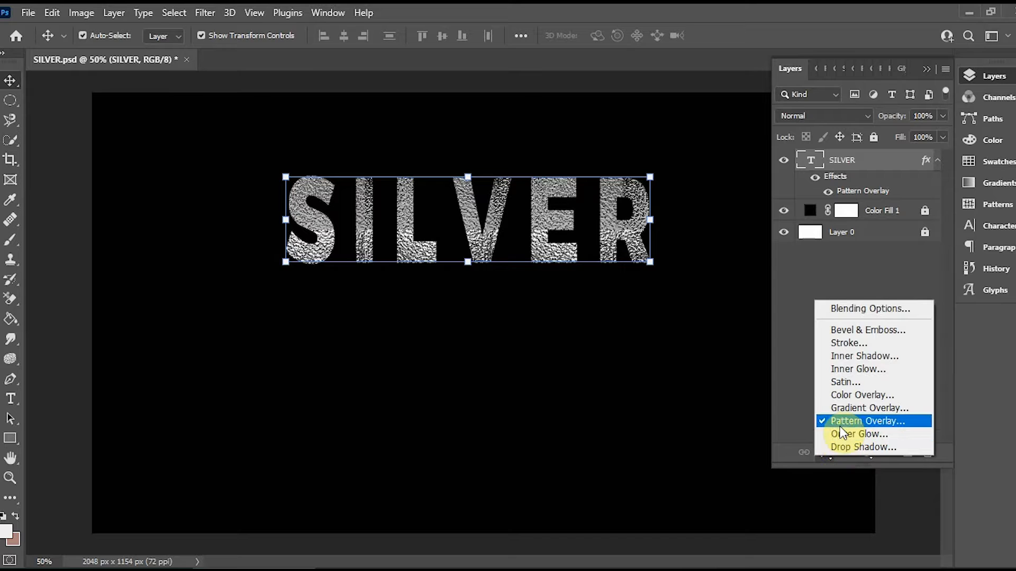
click(841, 331)
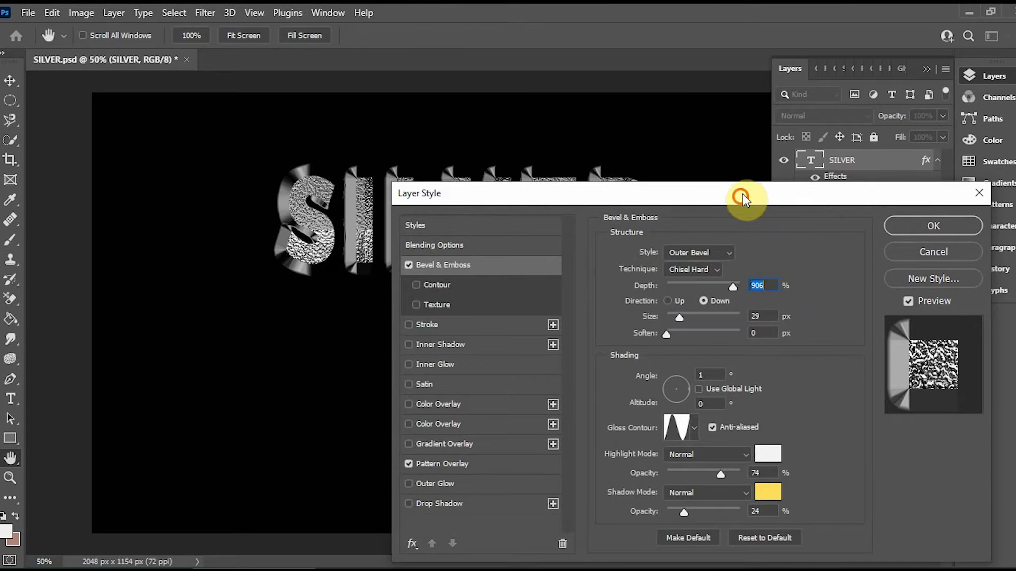
drag(742, 194, 791, 108)
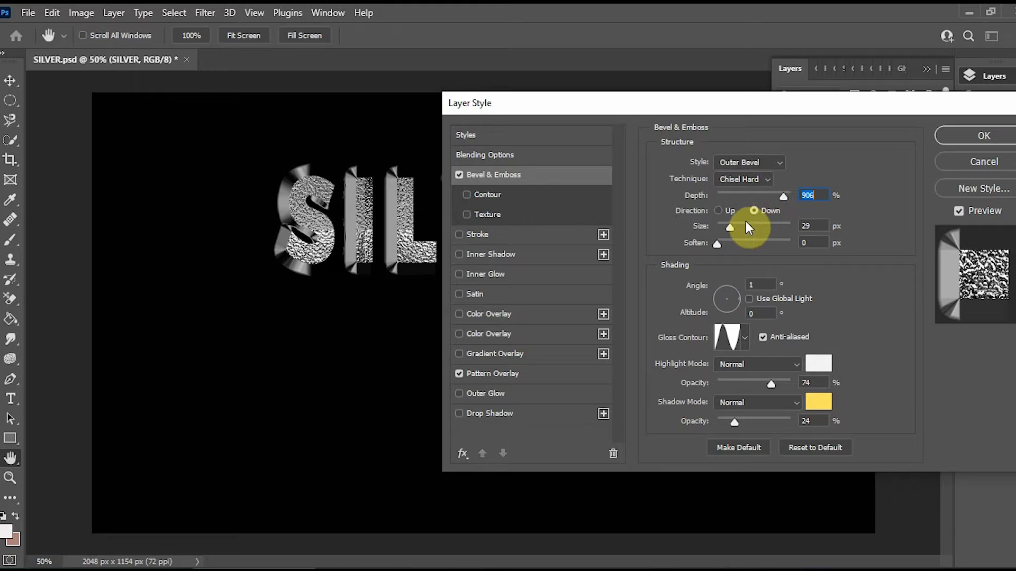
Configure the bevel structure with Outer Bevel style, Chisel Hard technique, 542% depth and Down direction.
drag(782, 199, 758, 197)
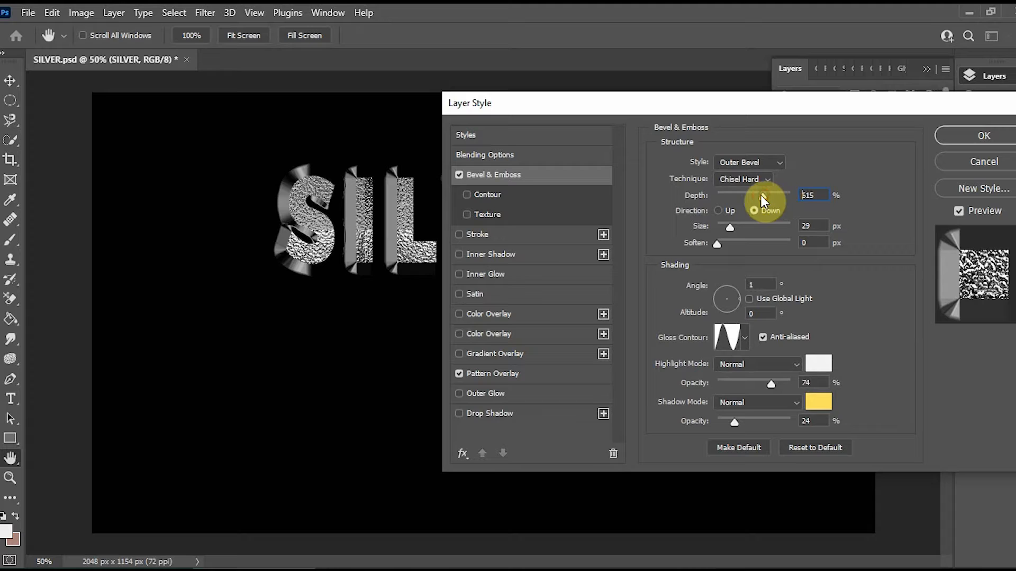
click(776, 164)
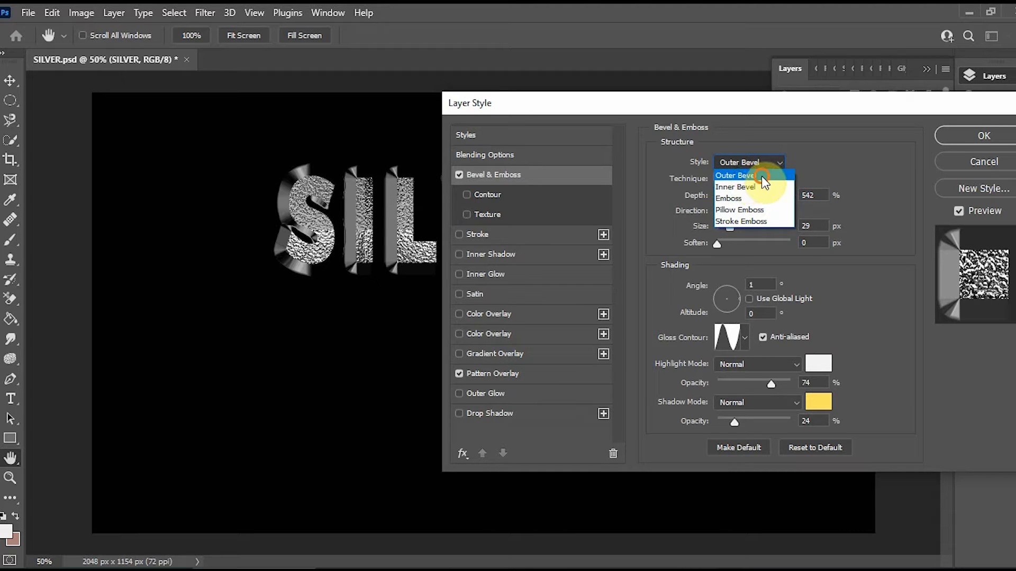
click(763, 177)
click(769, 181)
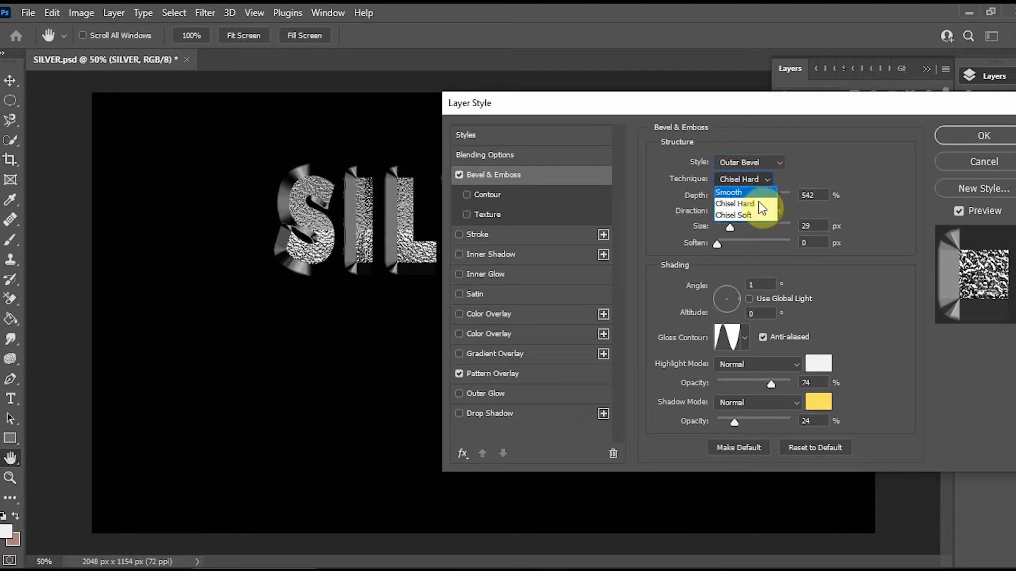
click(750, 203)
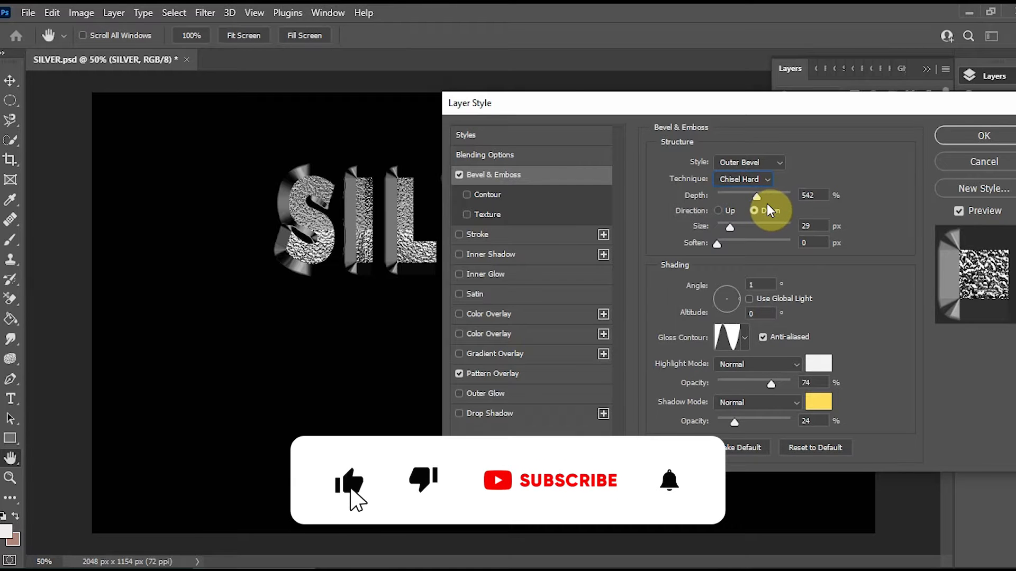
click(718, 210)
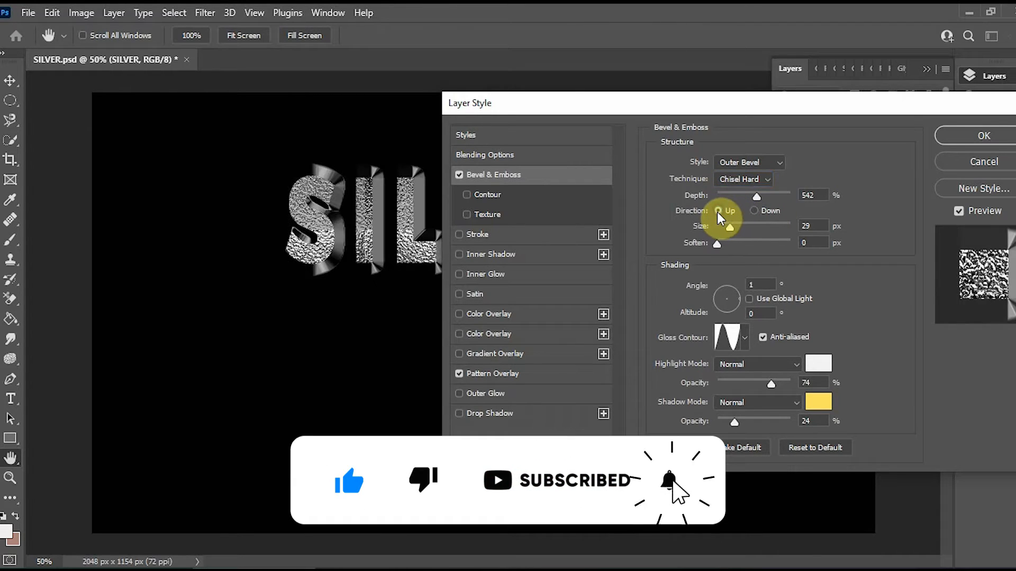
click(755, 206)
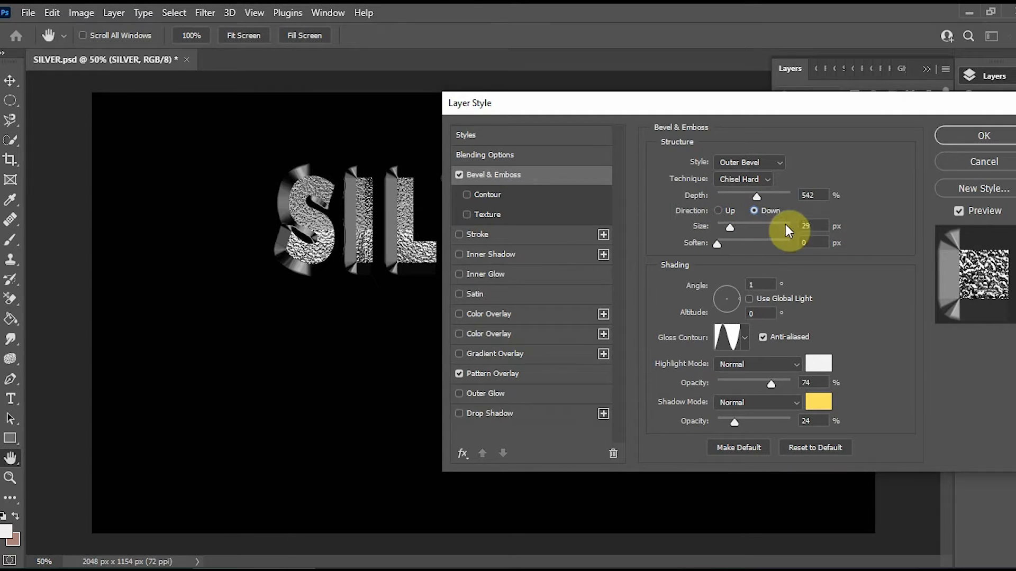
Set the Bevel & Emboss size on the SILVER text to 15 px.
drag(730, 228, 728, 228)
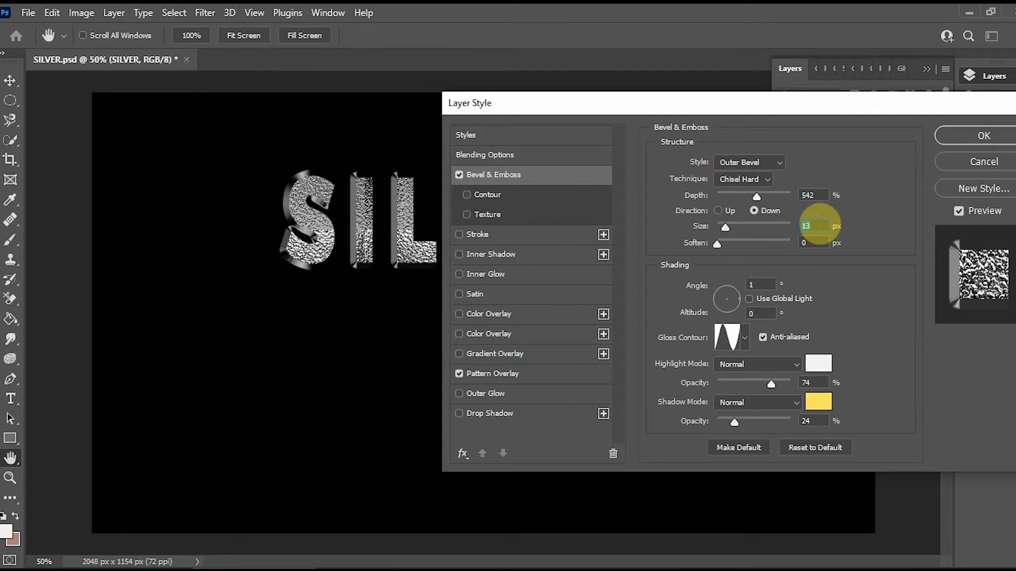
text(15)
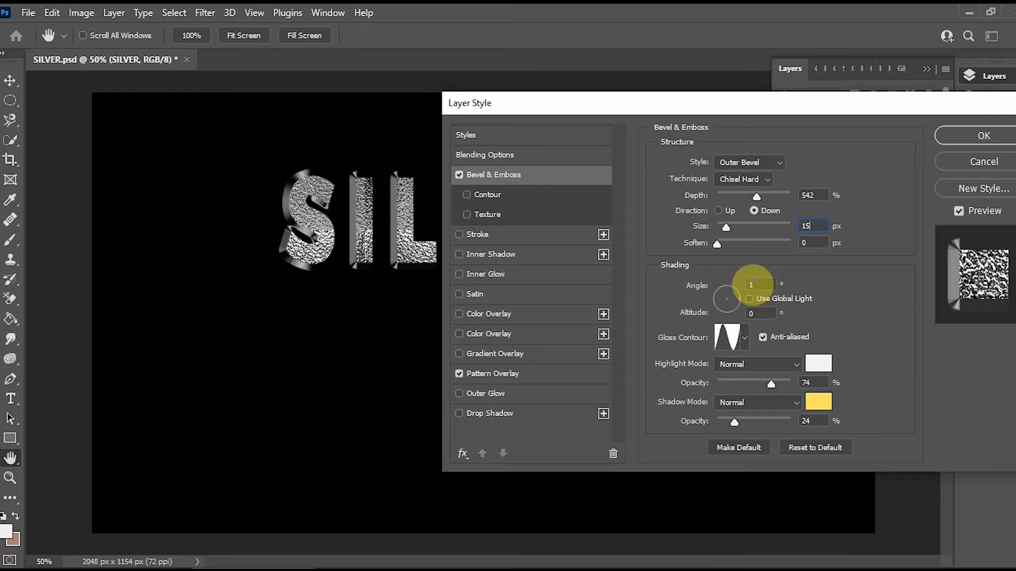
Try bevel shading angles of 90, 60 and 40 degrees on the SILVER text.
double_click(753, 285)
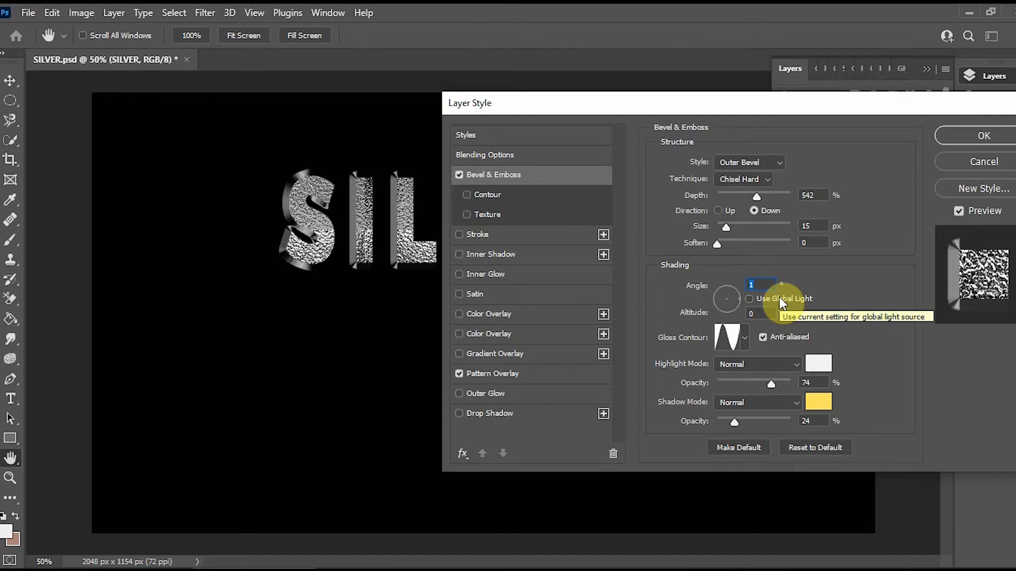
text(90)
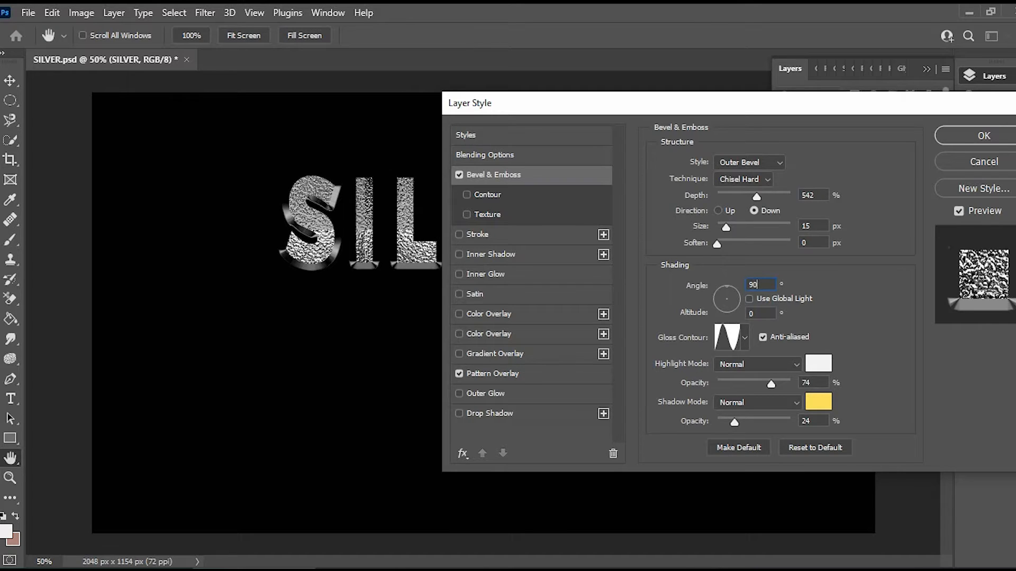
key(BackSpace)
key(BackSpace)
text(60)
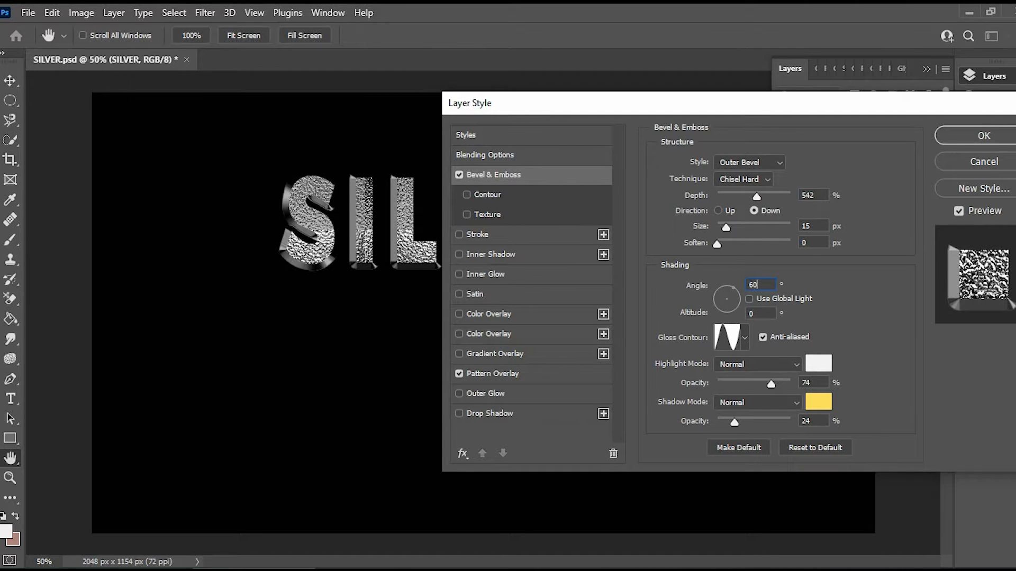
key(BackSpace)
text(40)
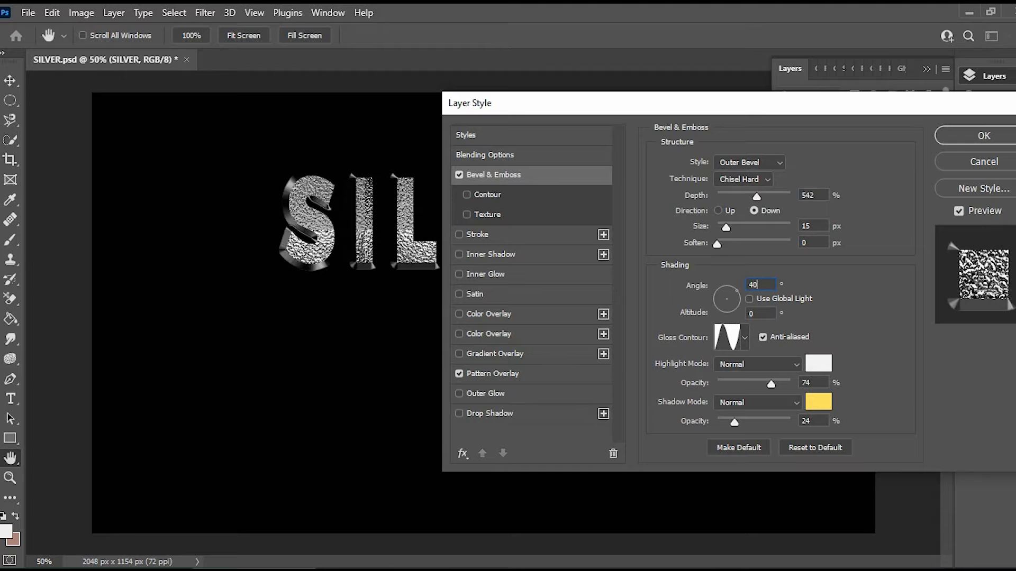
Set the bevel's shading angle to 0 degrees.
key(BackSpace)
key(BackSpace)
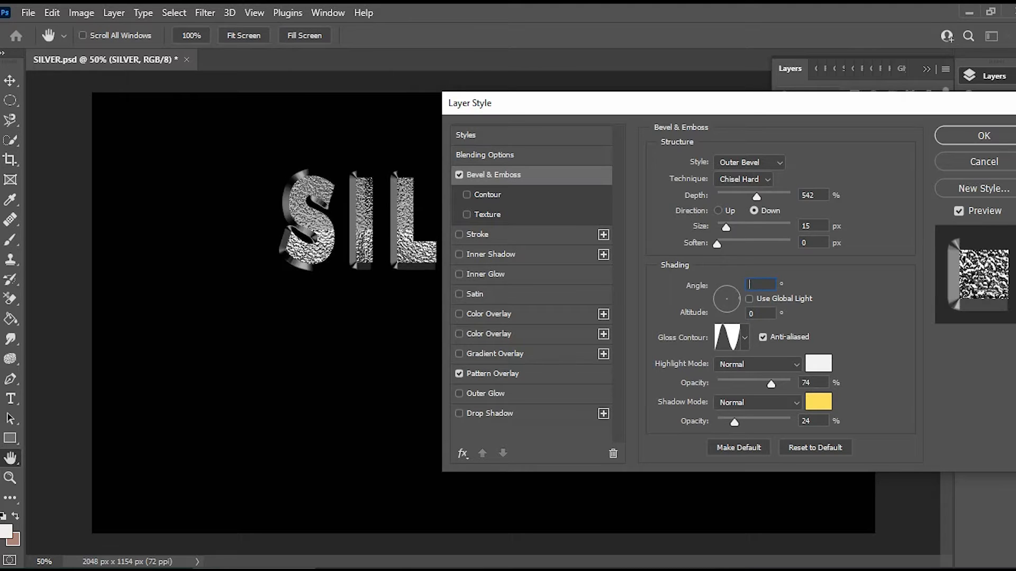
text(00)
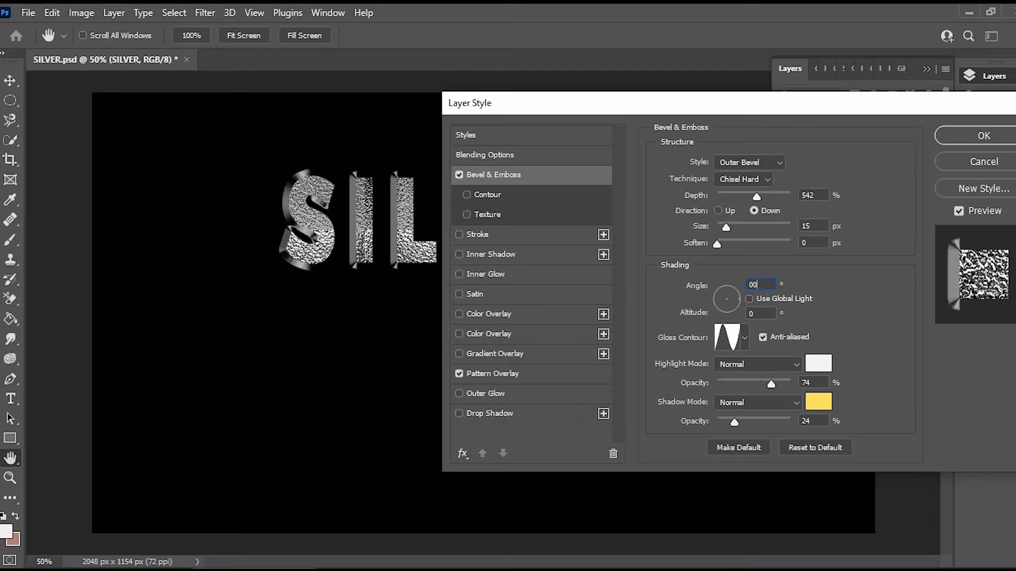
Try the Cone, Cone - Asymmetrical, Linear, Cone - Inverted and Cove - Deep gloss contours on the bevel.
click(745, 337)
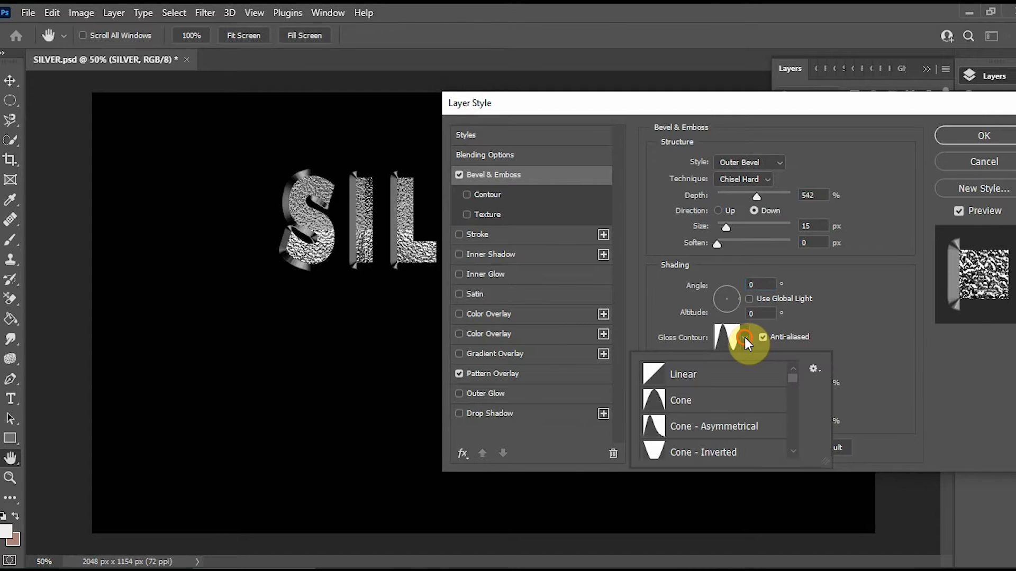
click(645, 403)
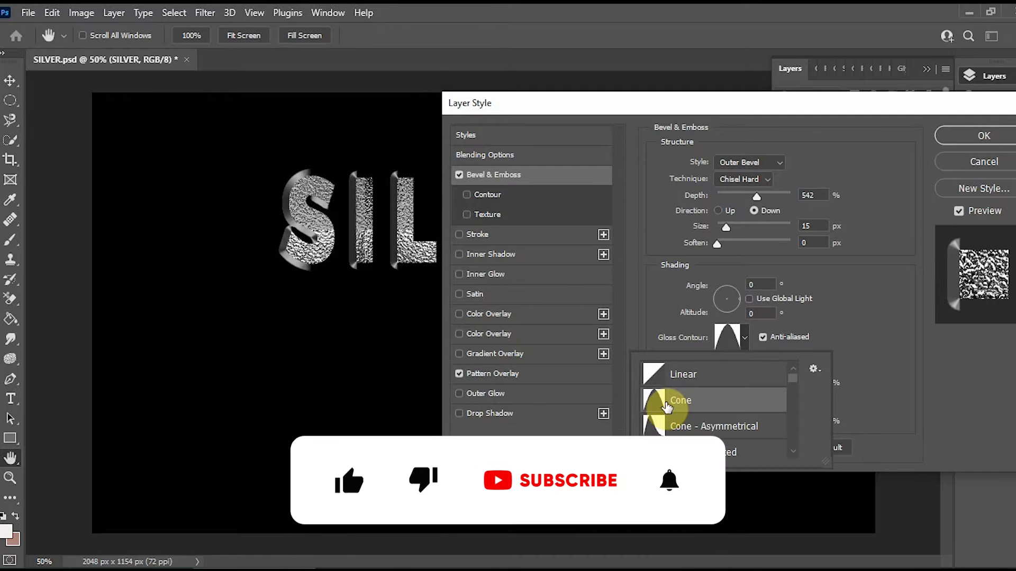
click(662, 429)
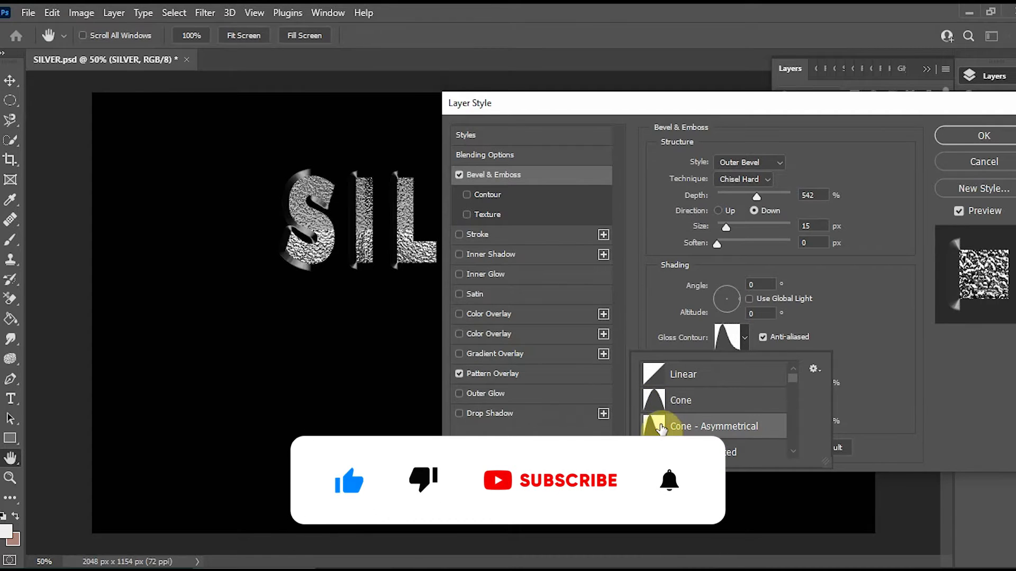
click(655, 374)
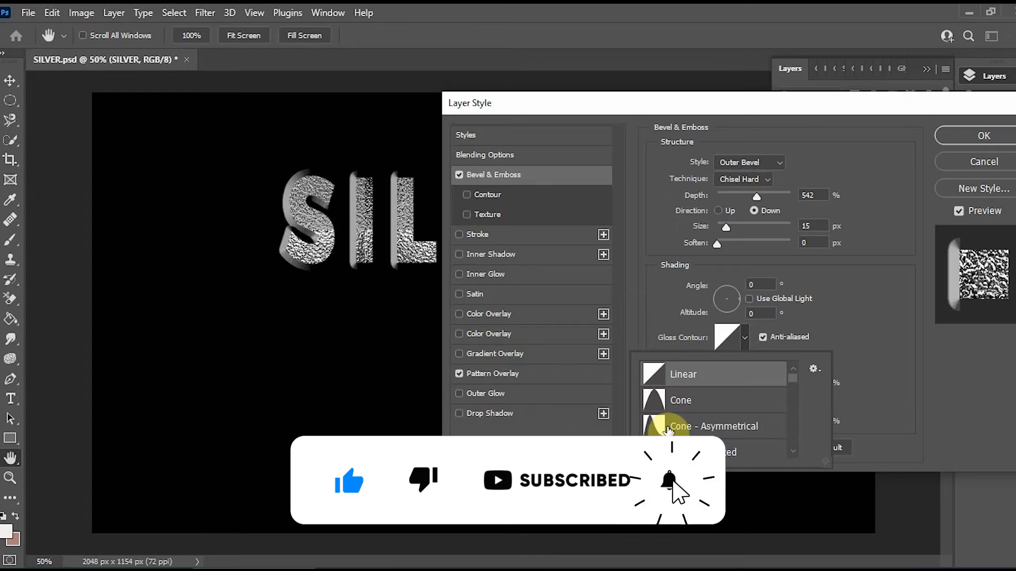
scroll(658, 418, down, 1)
click(656, 418)
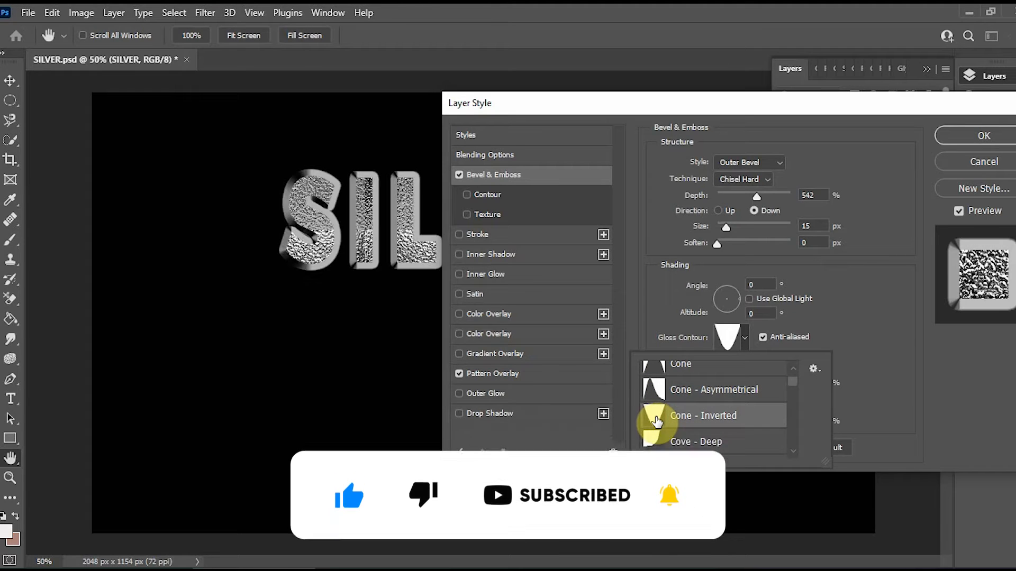
scroll(657, 422, down, 1)
click(655, 420)
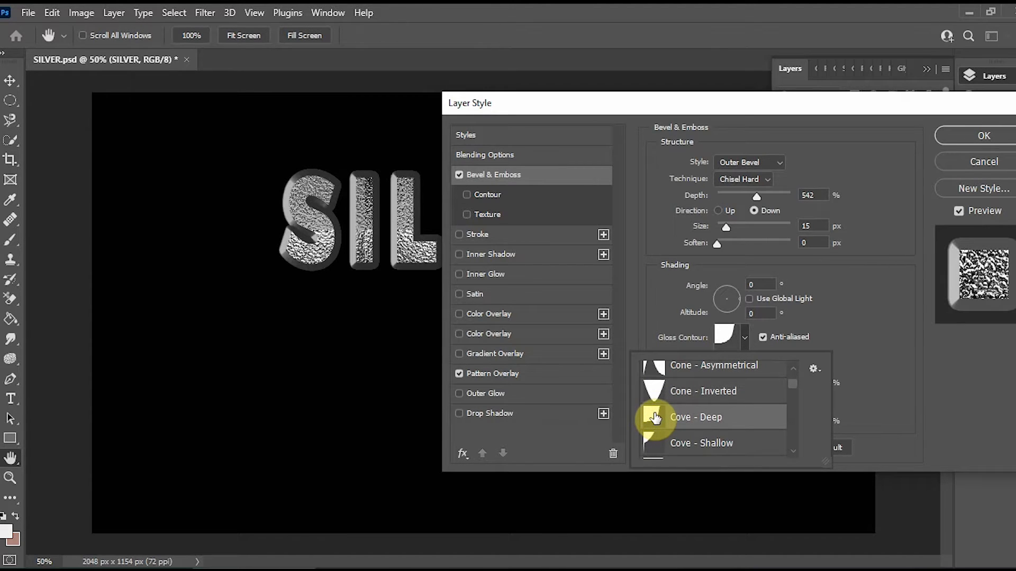
Try the Gaussian, Guassian - Inverse, Half Round and Log gloss contours on the bevel.
scroll(653, 413, down, 2)
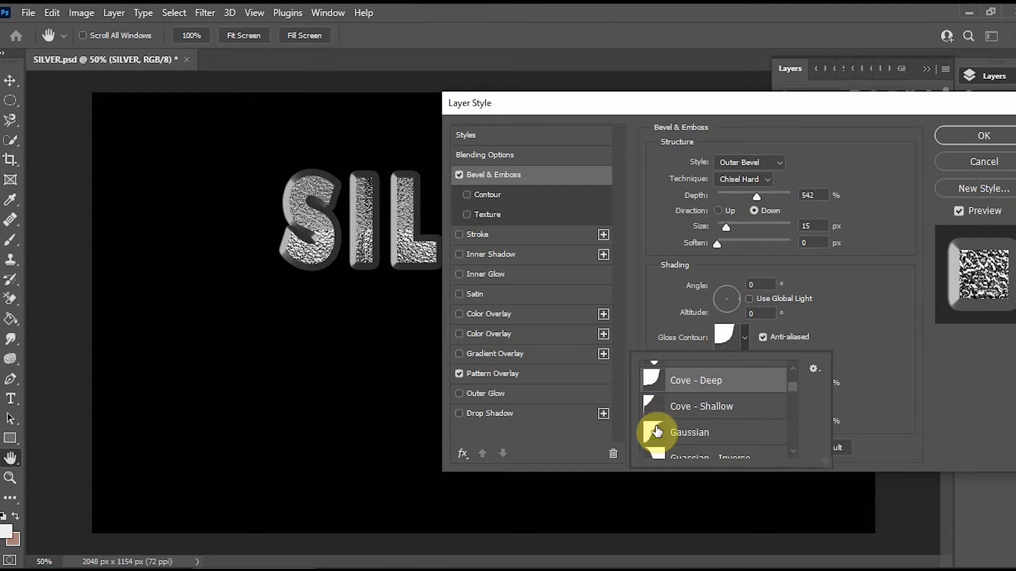
click(649, 434)
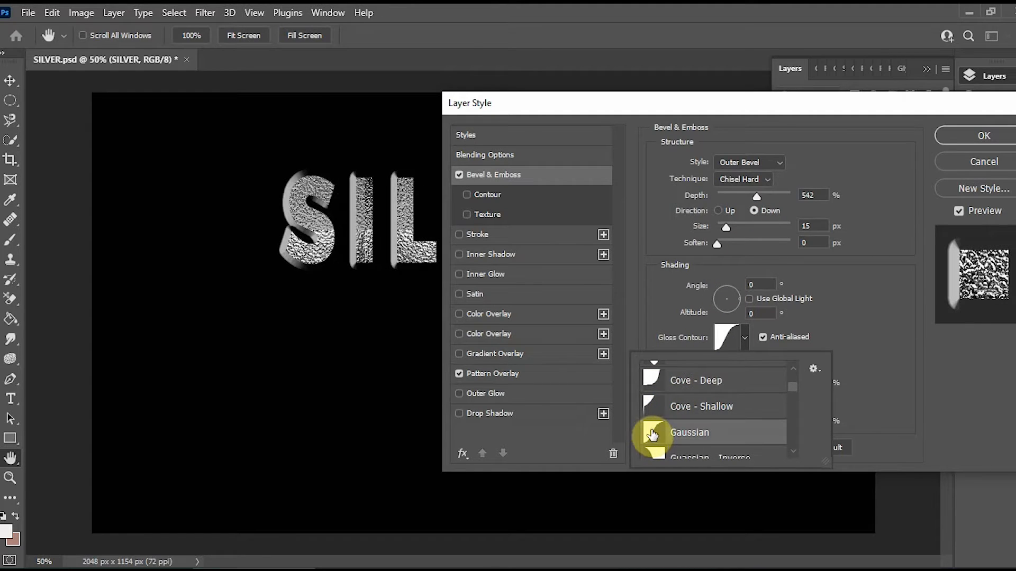
scroll(655, 435, down, 2)
click(655, 419)
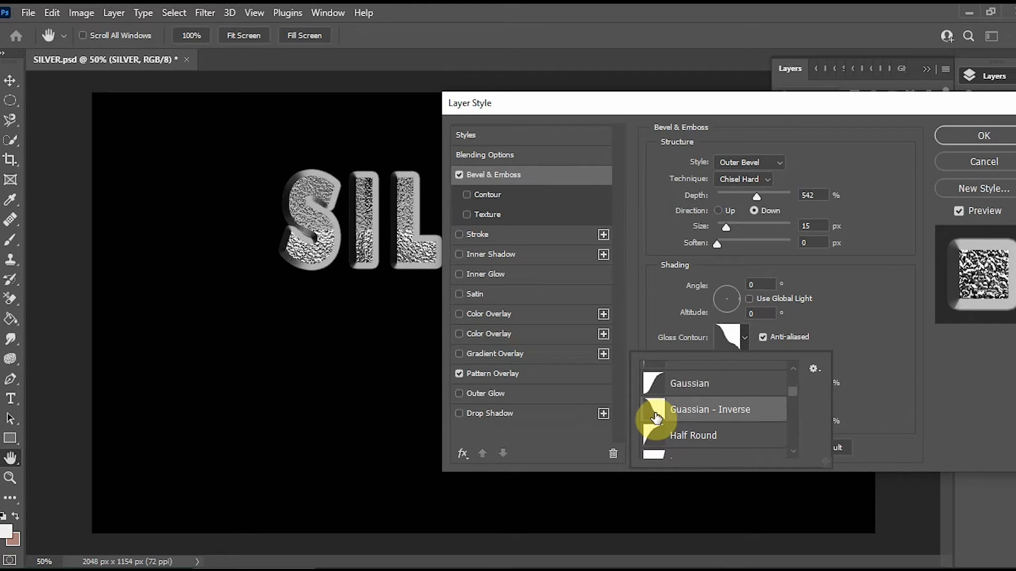
click(649, 435)
scroll(653, 439, down, 2)
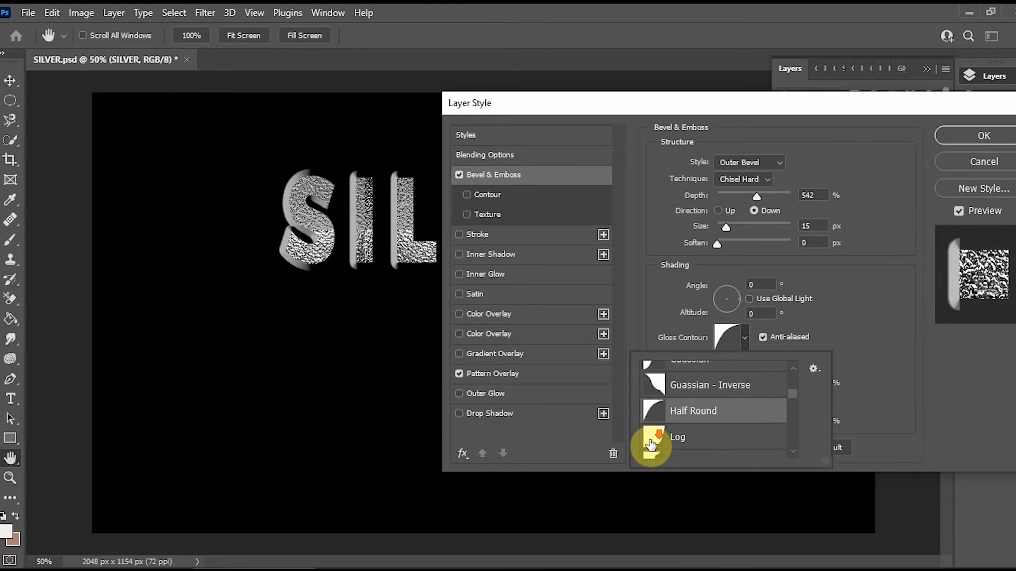
click(660, 414)
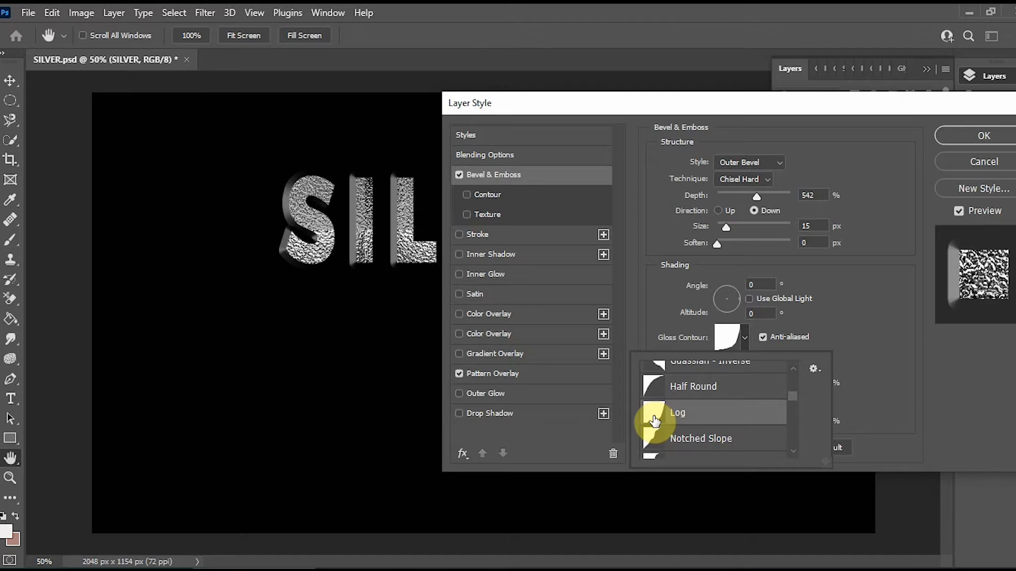
Compare the Cone - Asymmetrical and Cone - Inverted gloss contours on the bevel again.
scroll(656, 418, up, 4)
scroll(656, 421, up, 4)
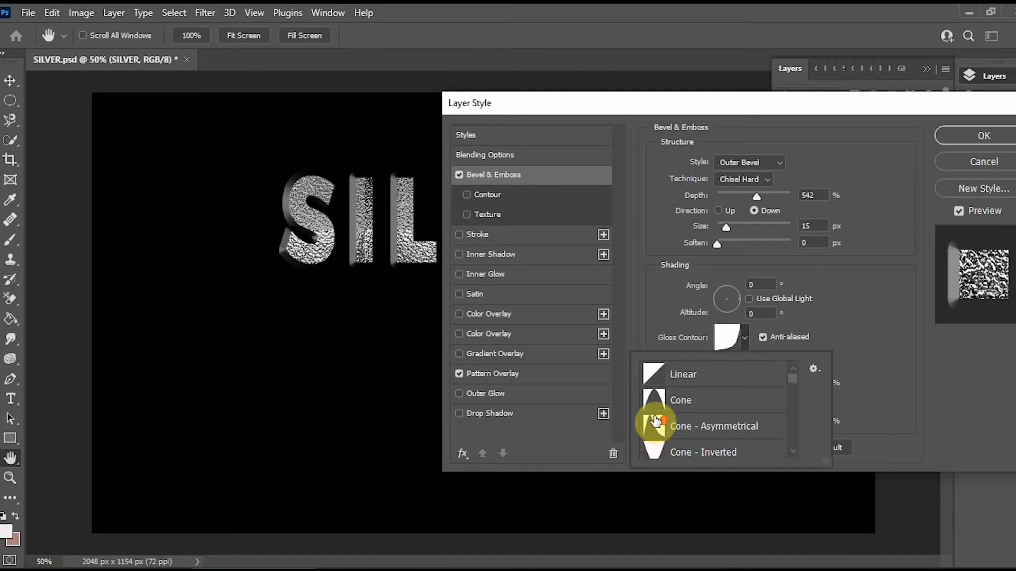
scroll(655, 421, down, 1)
click(662, 408)
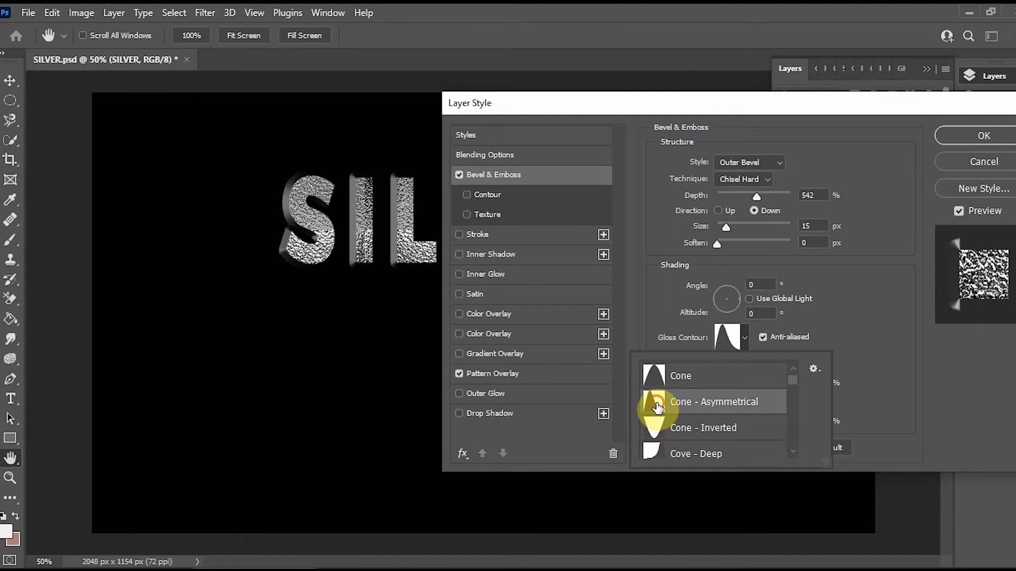
click(656, 429)
click(657, 408)
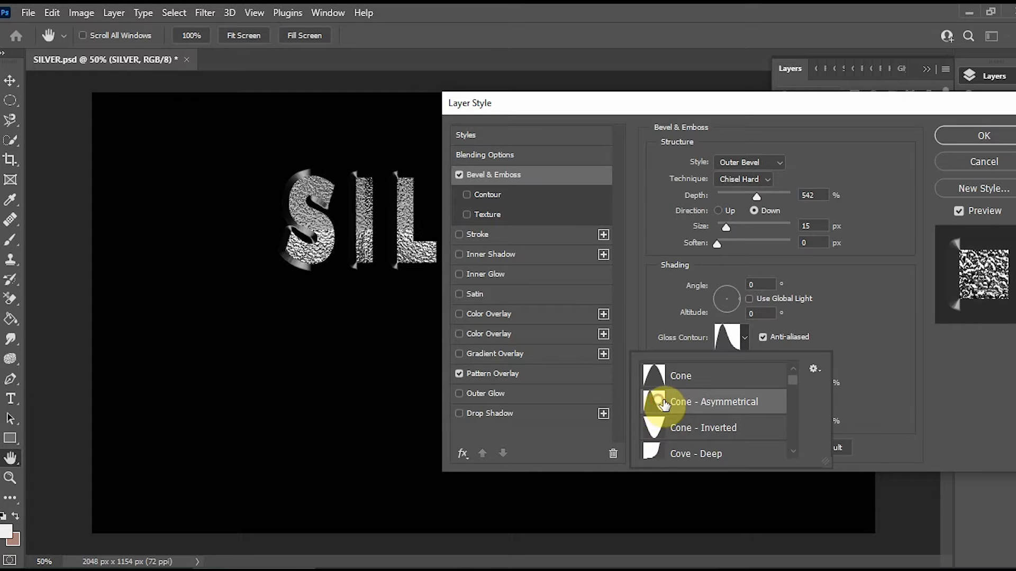
Try the Peaks and Ring gloss contours and settle on Ring - Double for the bevel.
scroll(672, 420, down, 2)
scroll(676, 418, down, 4)
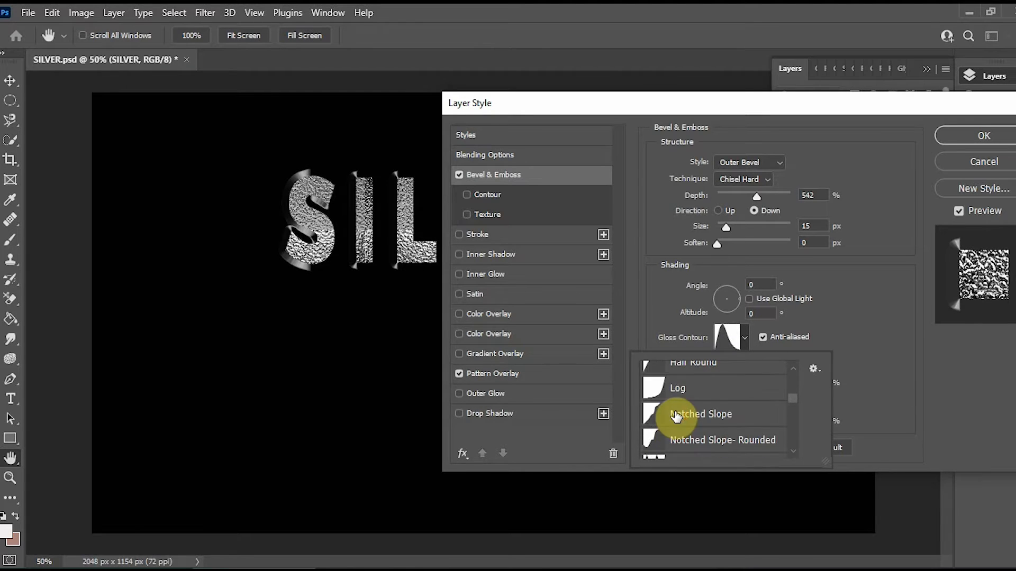
scroll(658, 411, up, 1)
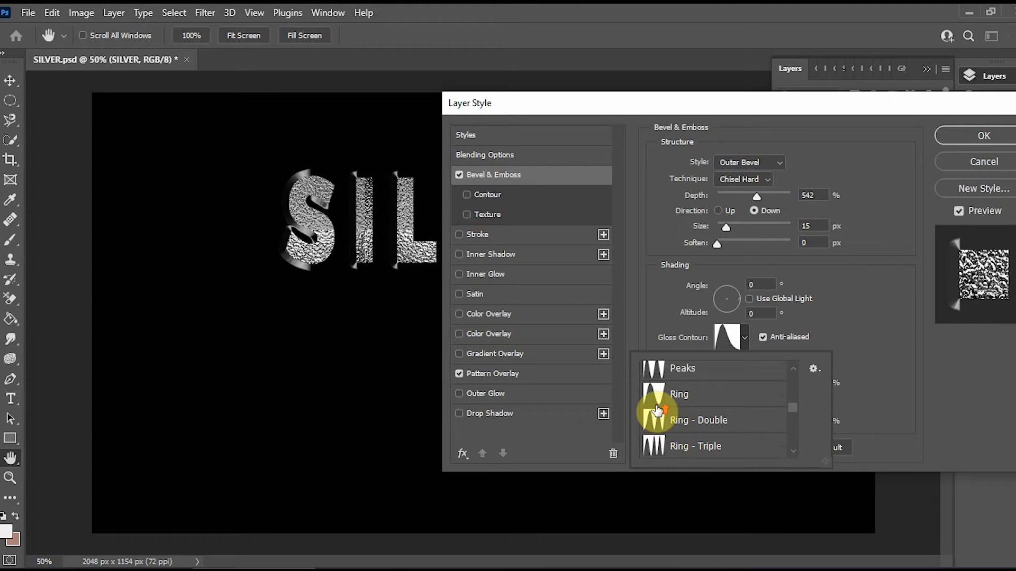
click(657, 369)
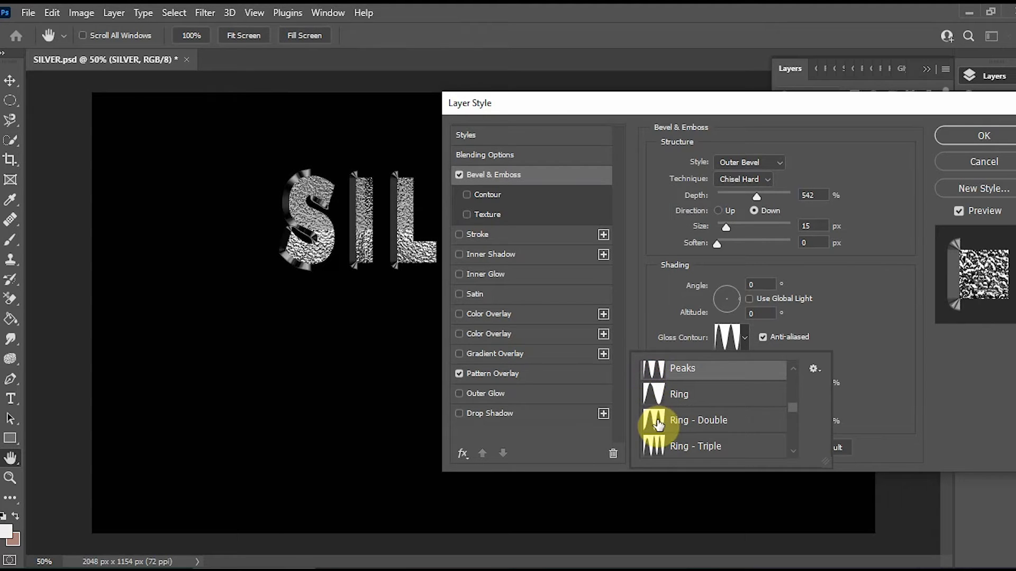
click(662, 402)
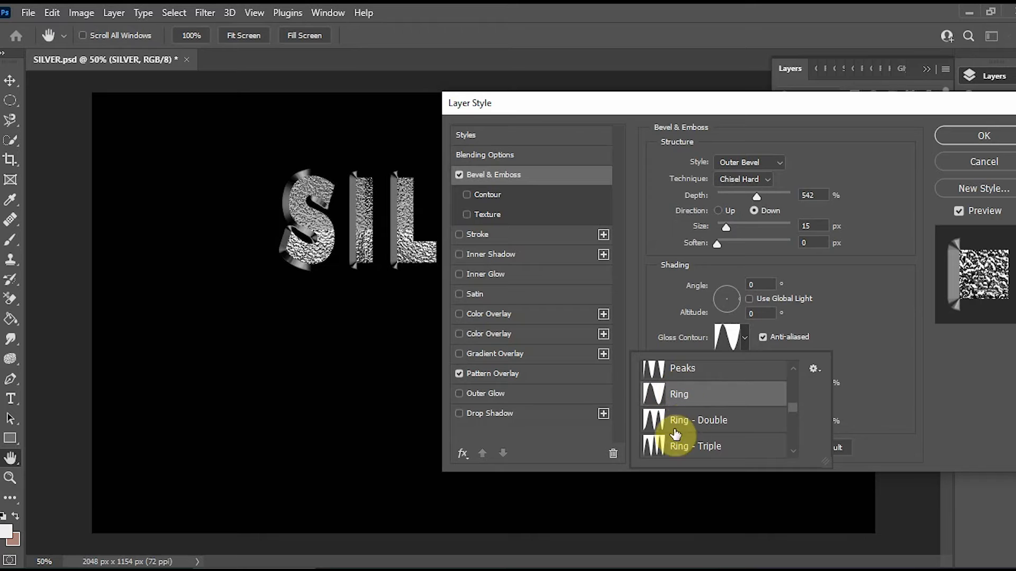
scroll(680, 440, down, 1)
click(657, 388)
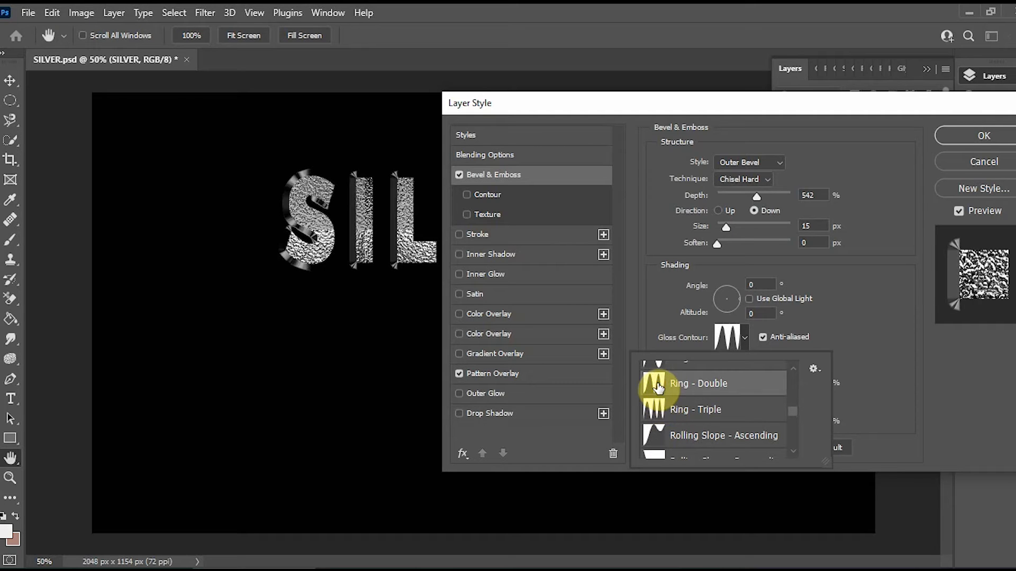
click(722, 106)
Set the bevel's highlight opacity to 95% and its shadow opacity to 75%.
drag(721, 106, 722, 201)
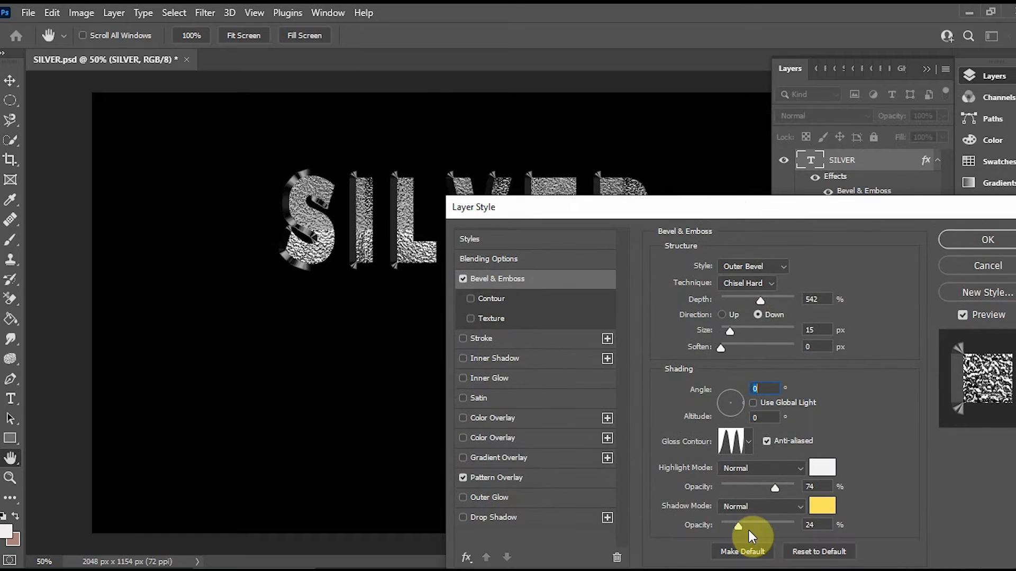
drag(737, 525, 792, 491)
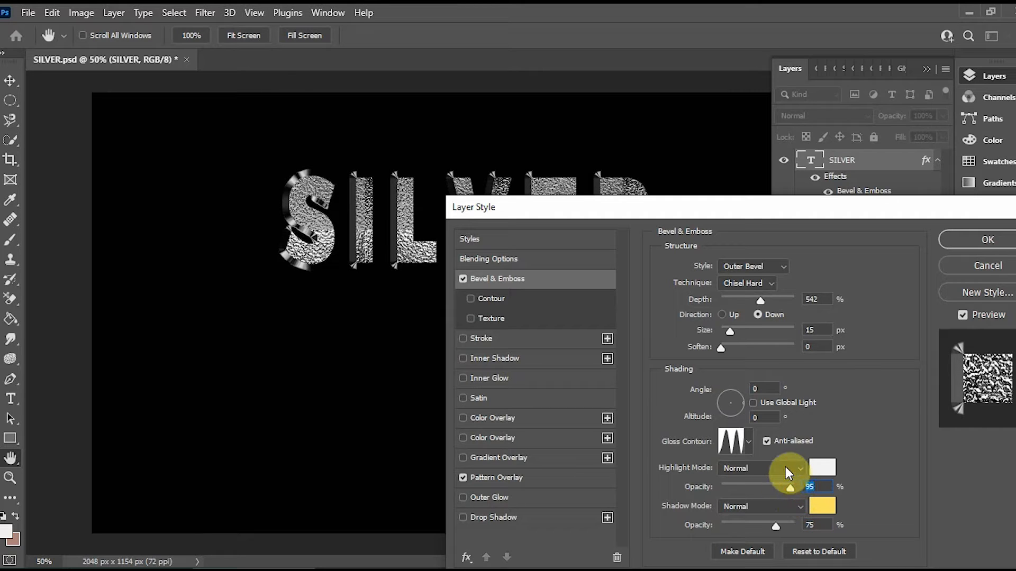
Try Soft Light and Overlay as the bevel's highlight mode and return it to Normal.
click(798, 469)
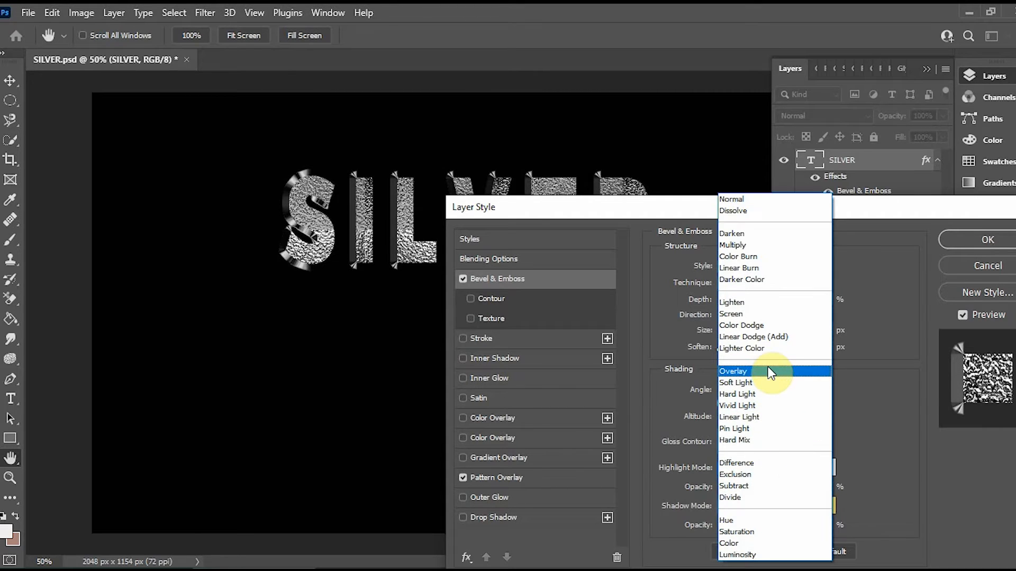
click(766, 383)
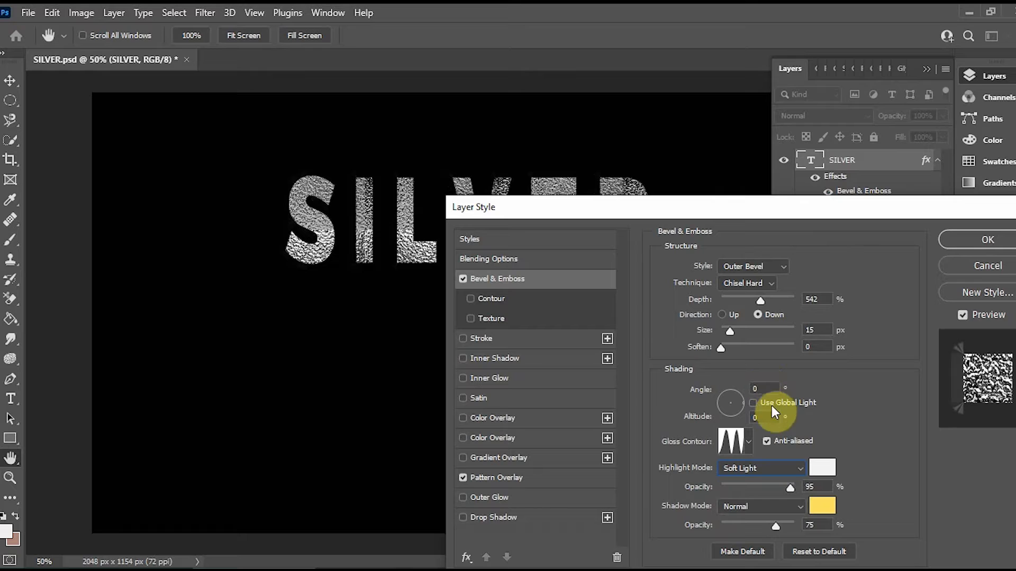
click(791, 470)
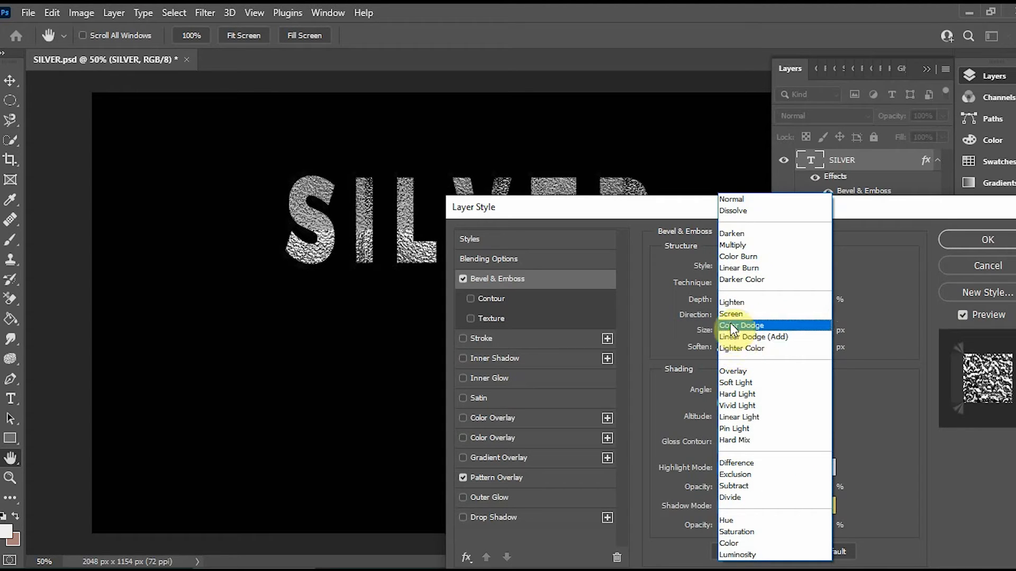
click(738, 373)
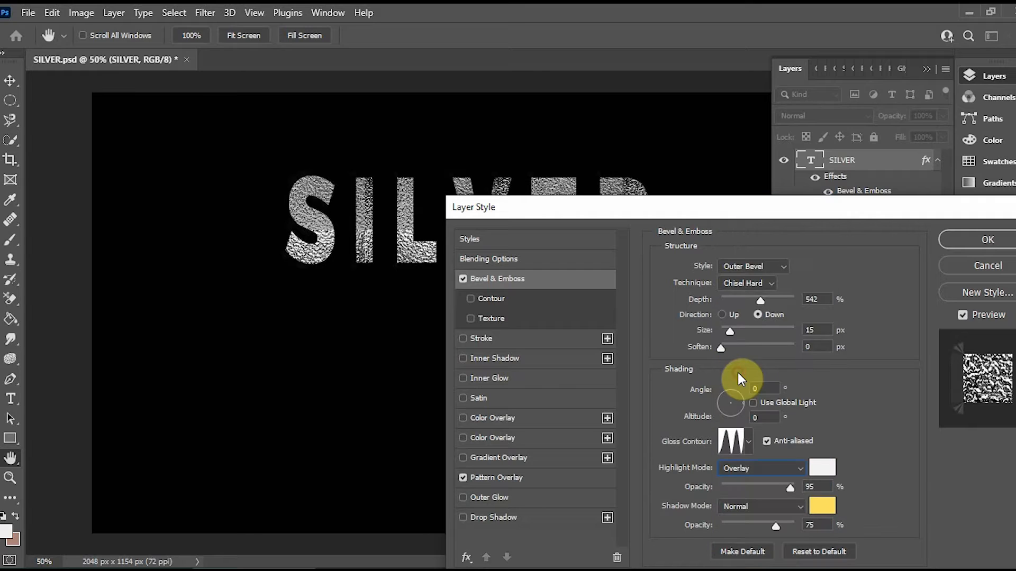
click(773, 469)
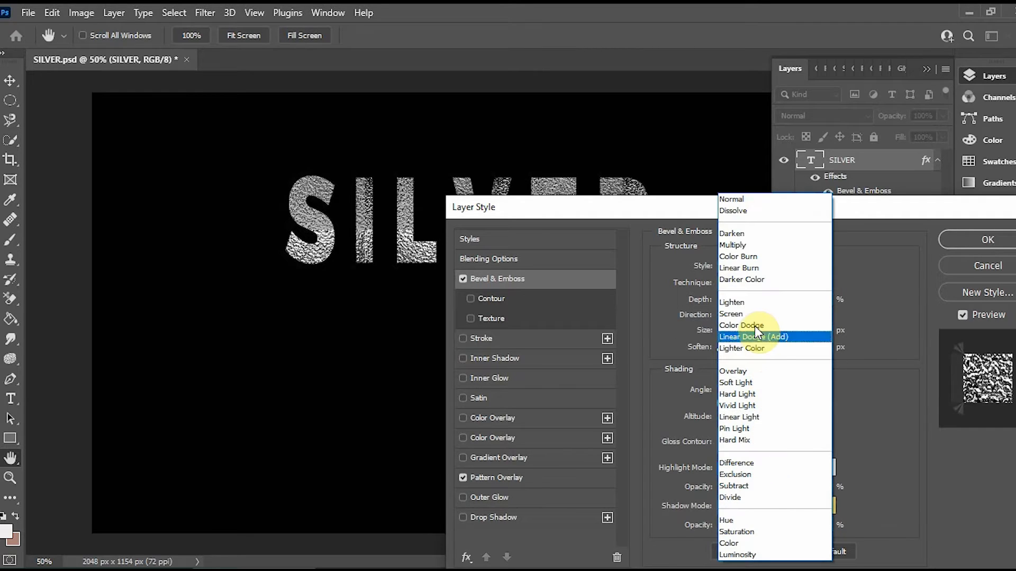
click(735, 199)
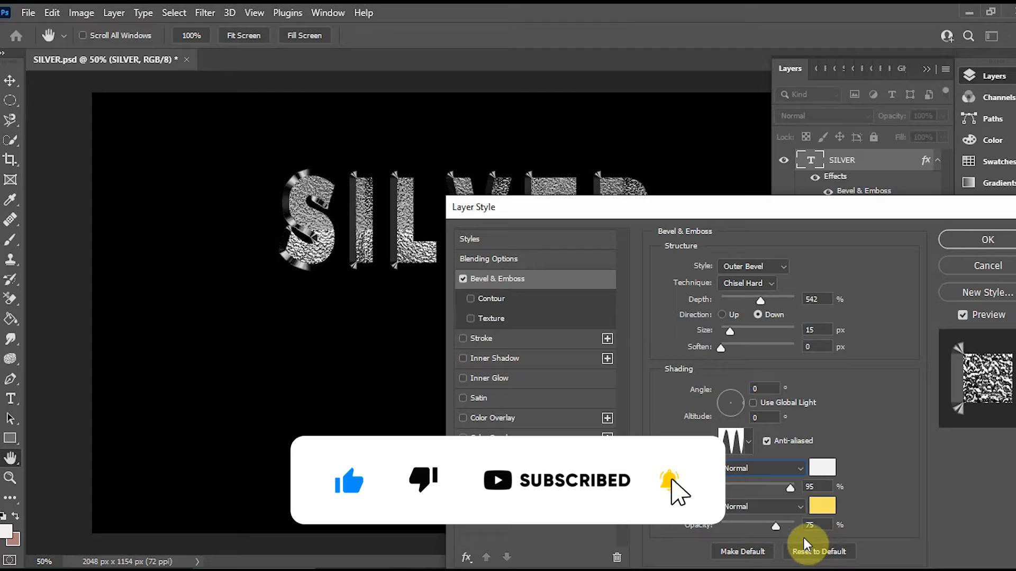
Set the bevel's shadow opacity to 100% and its highlight opacity to 97%.
drag(756, 524, 796, 524)
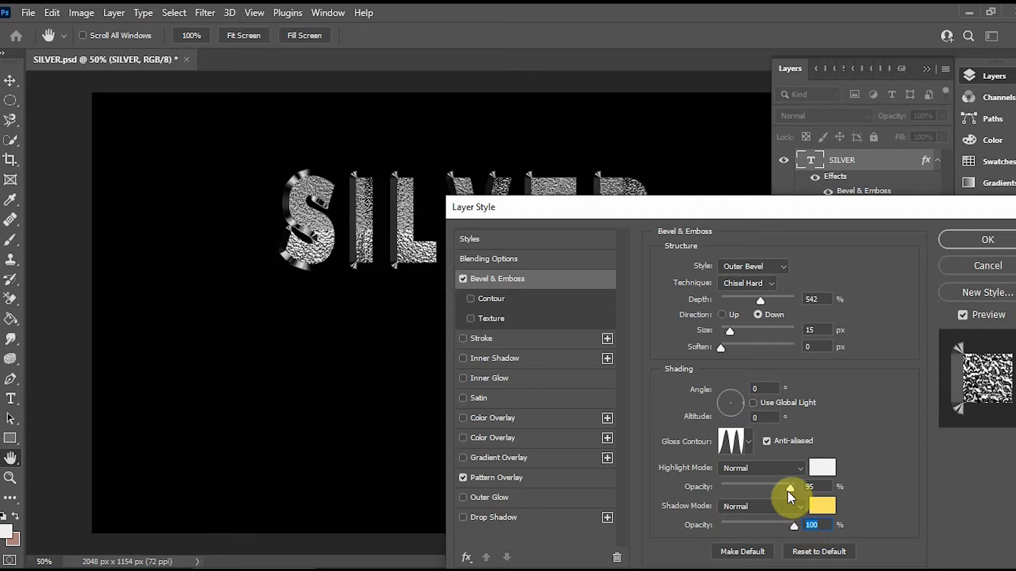
drag(801, 487, 817, 484)
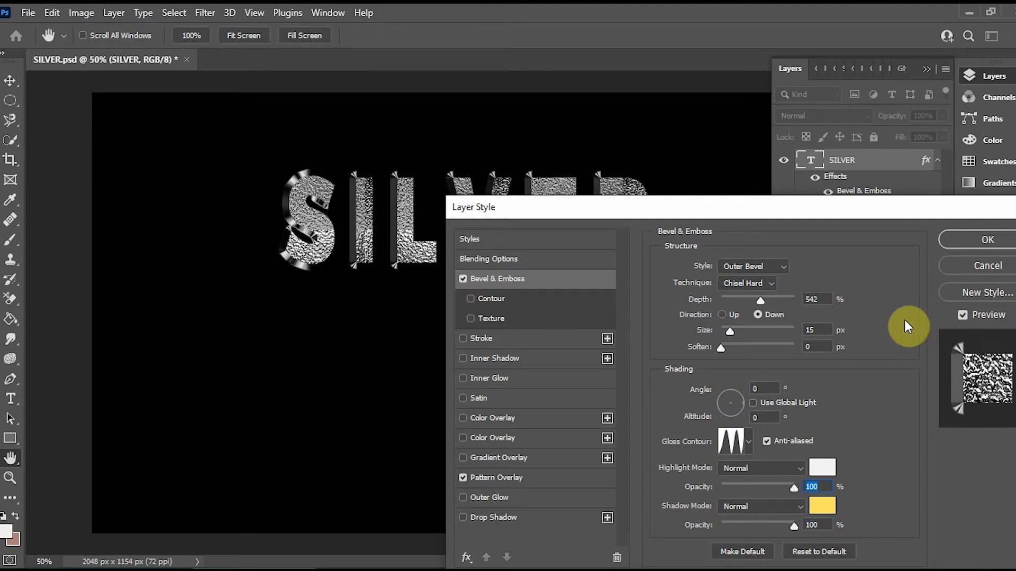
drag(831, 212, 913, 222)
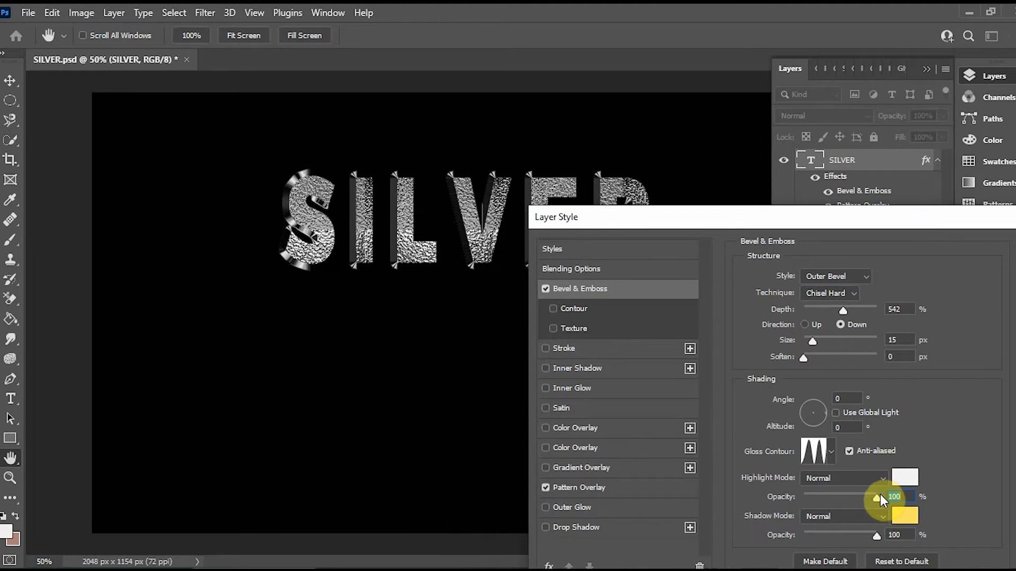
mouse_move(876, 501)
mouse_down()
mouse_move(863, 500)
mouse_move(880, 497)
mouse_up()
drag(854, 214, 811, 107)
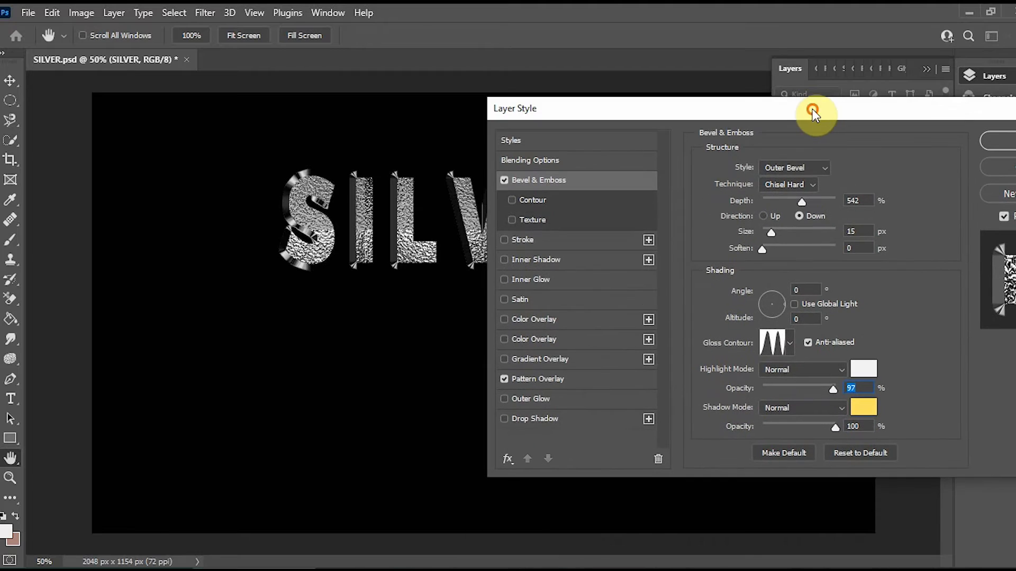
Enable the bevel's Contour, try Ring - Double, and settle on Rolling Slope - Ascending.
click(521, 199)
click(762, 176)
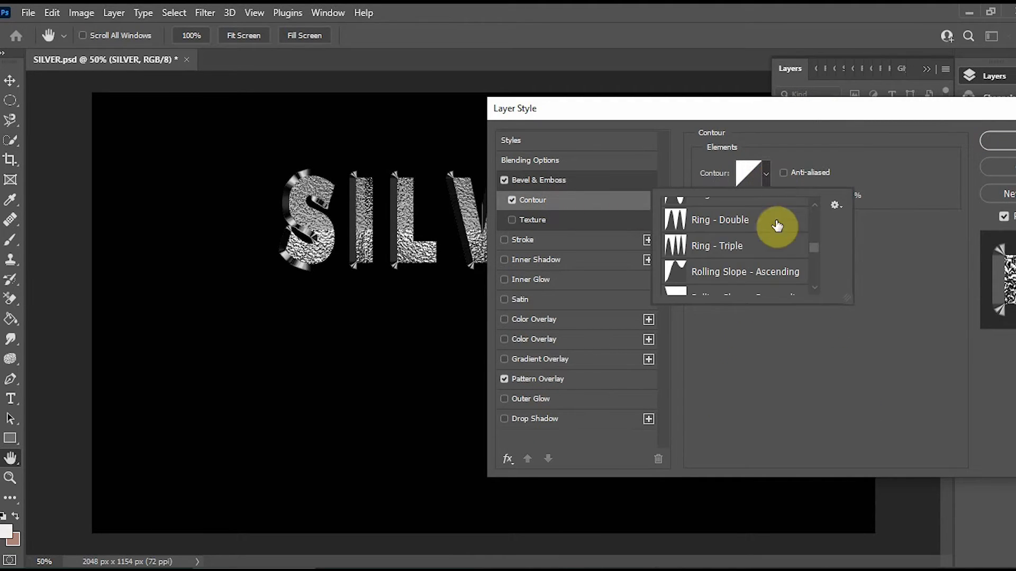
click(687, 229)
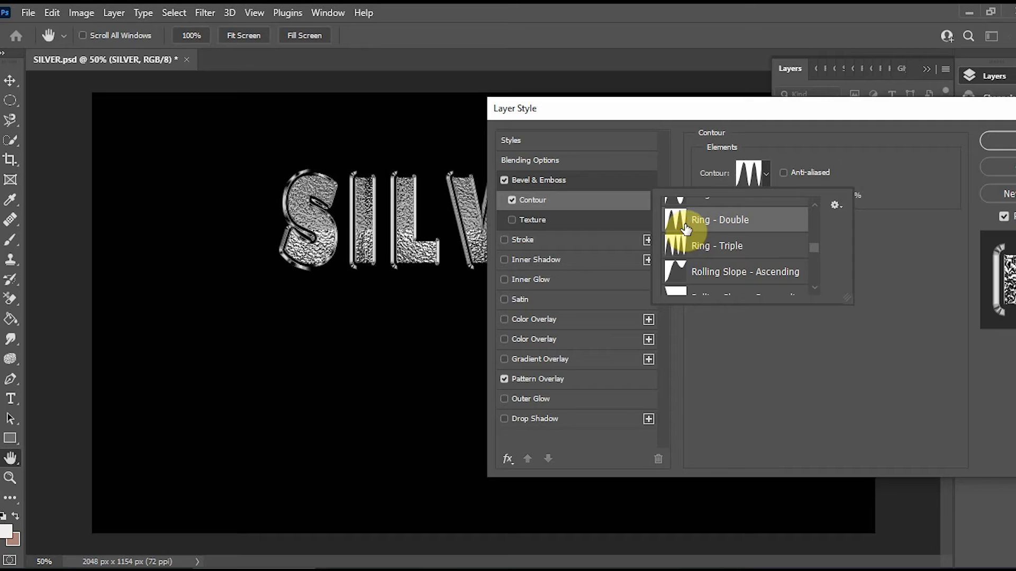
click(685, 272)
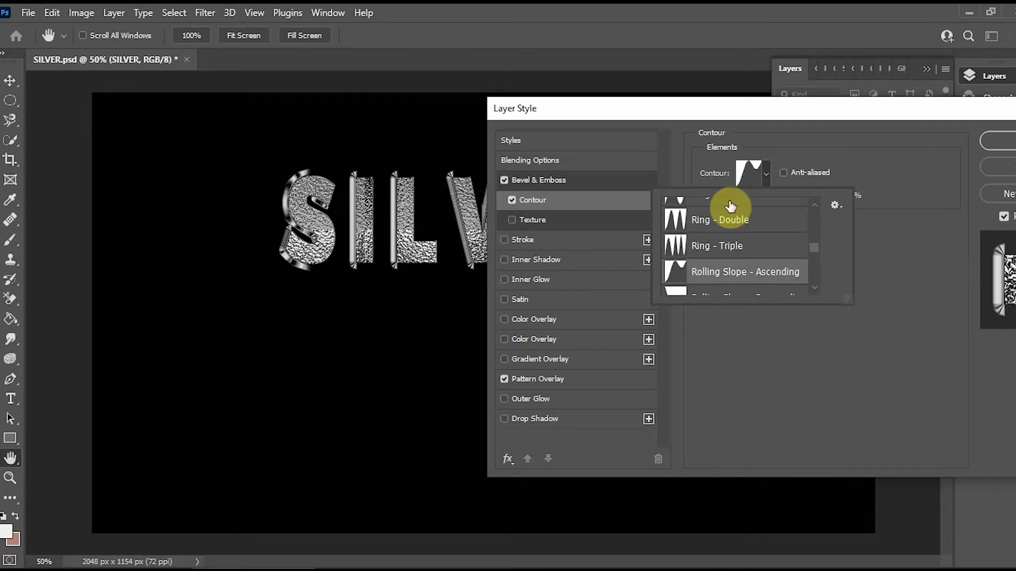
Turn on anti-aliasing for the bevel contour, set its range to 90%, and apply the layer style.
click(782, 173)
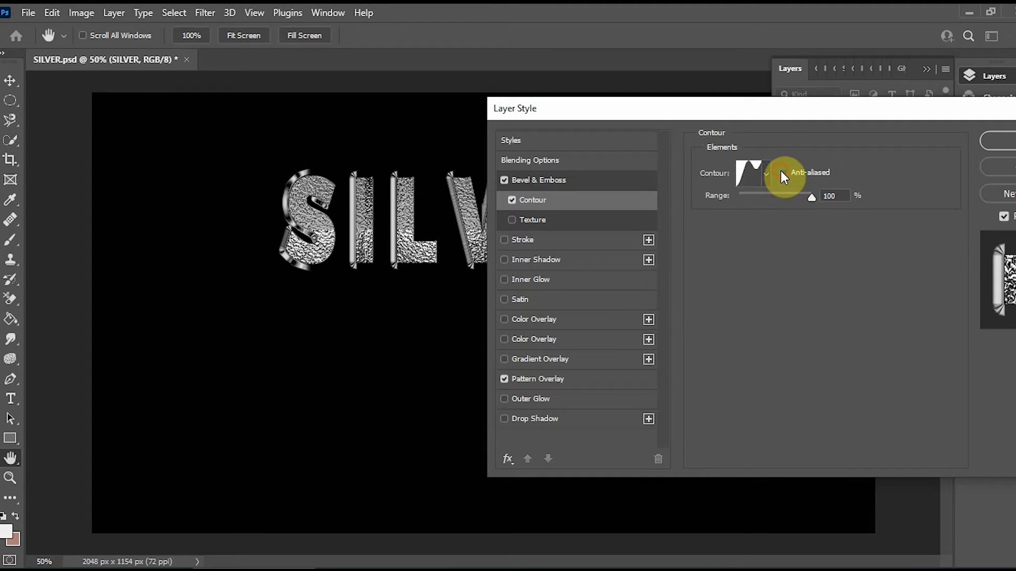
drag(809, 197, 782, 197)
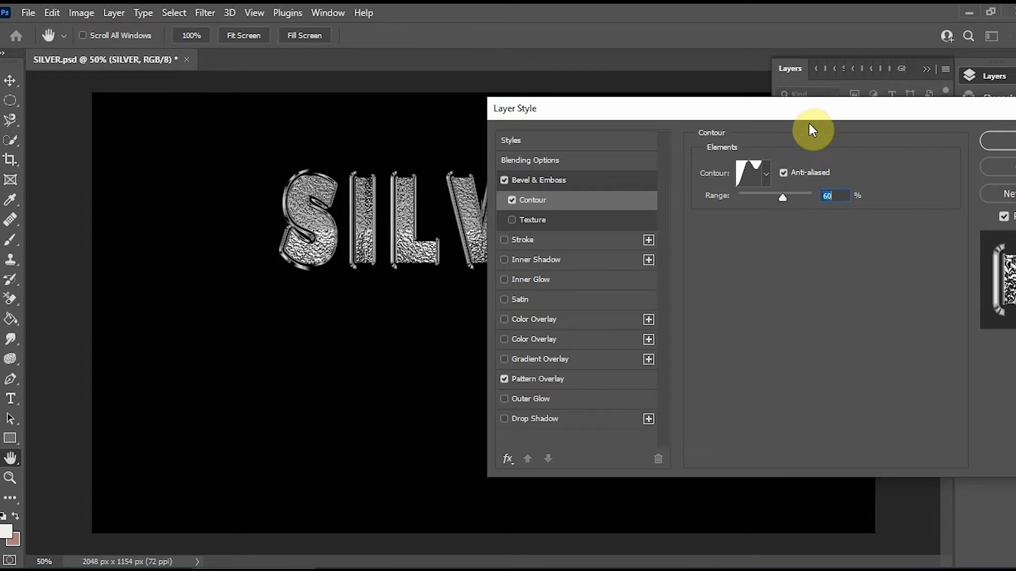
drag(810, 124, 818, 289)
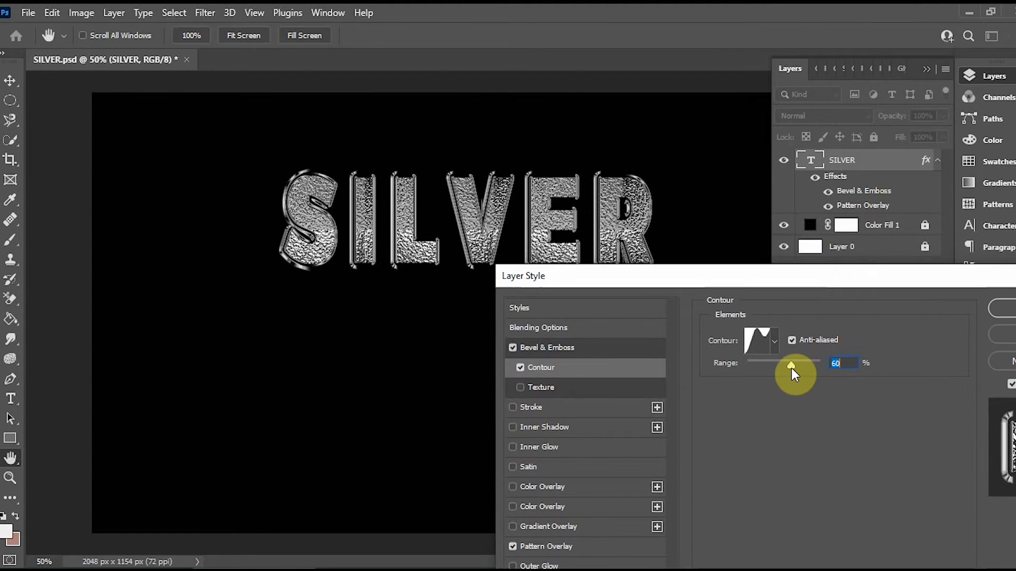
drag(792, 369, 811, 372)
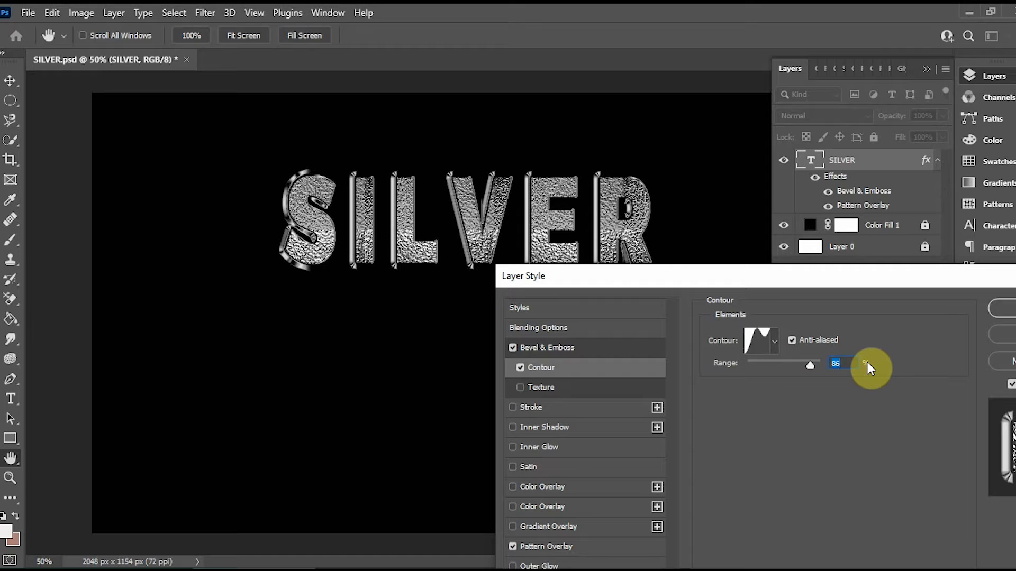
text(90)
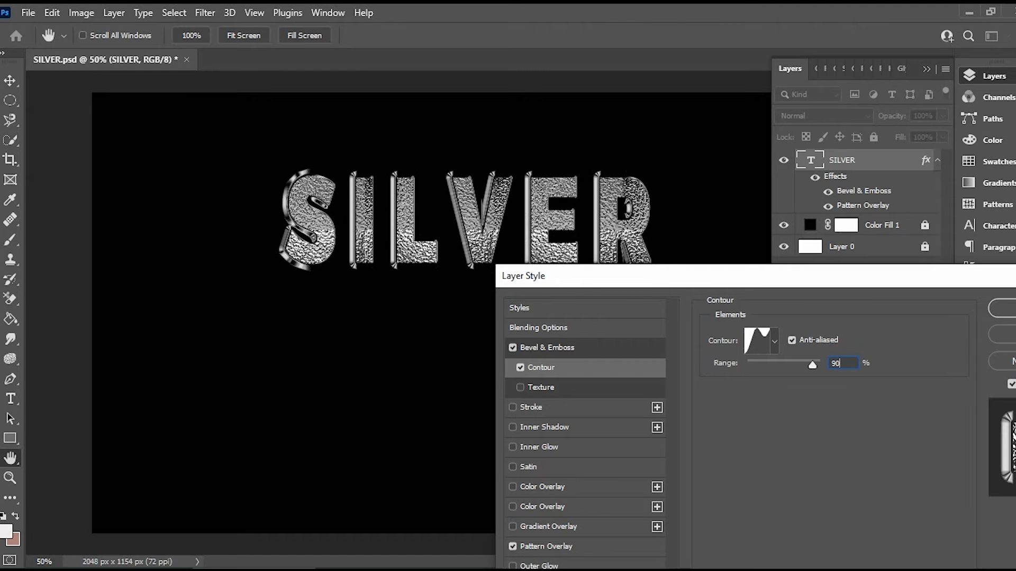
drag(873, 284, 772, 285)
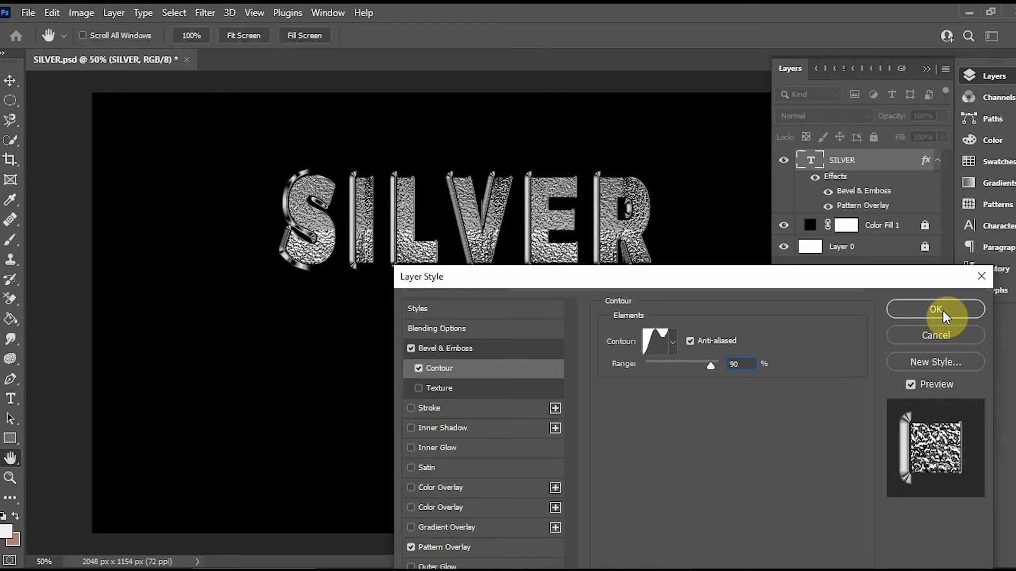
click(943, 310)
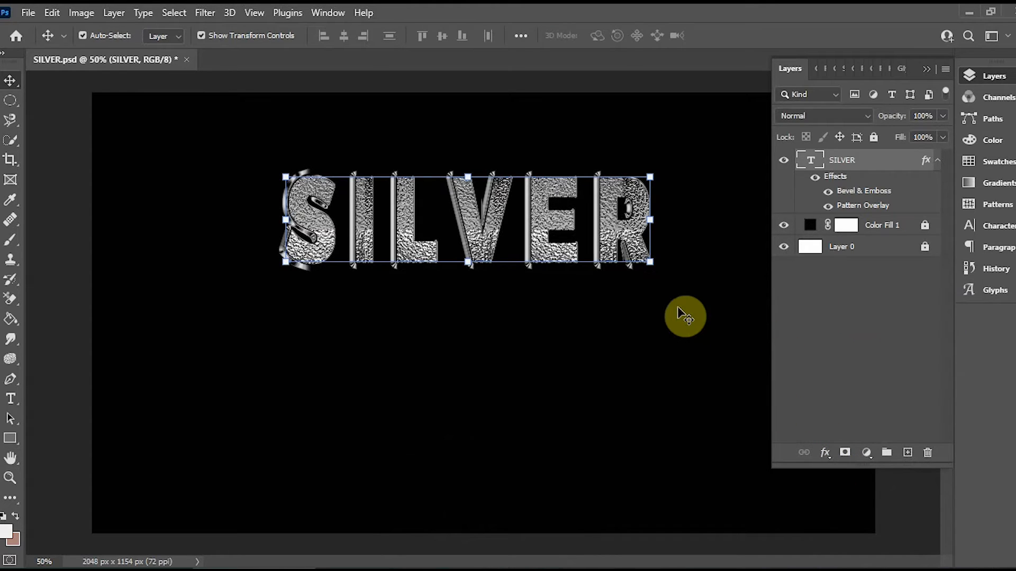
Add a Drop Shadow to the SILVER text with distance 6 px, spread 9% and size 8 px.
click(680, 307)
click(618, 250)
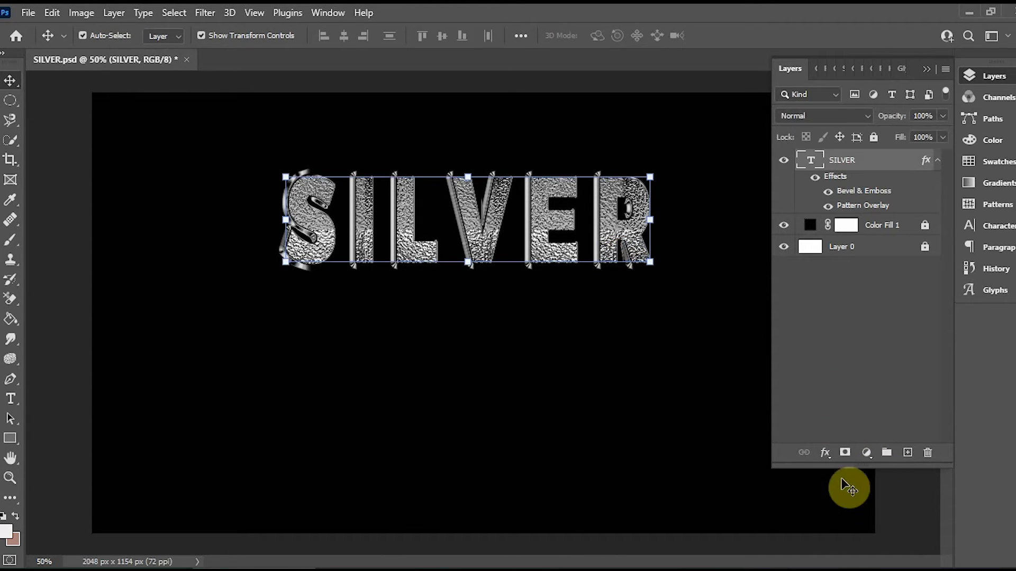
click(827, 454)
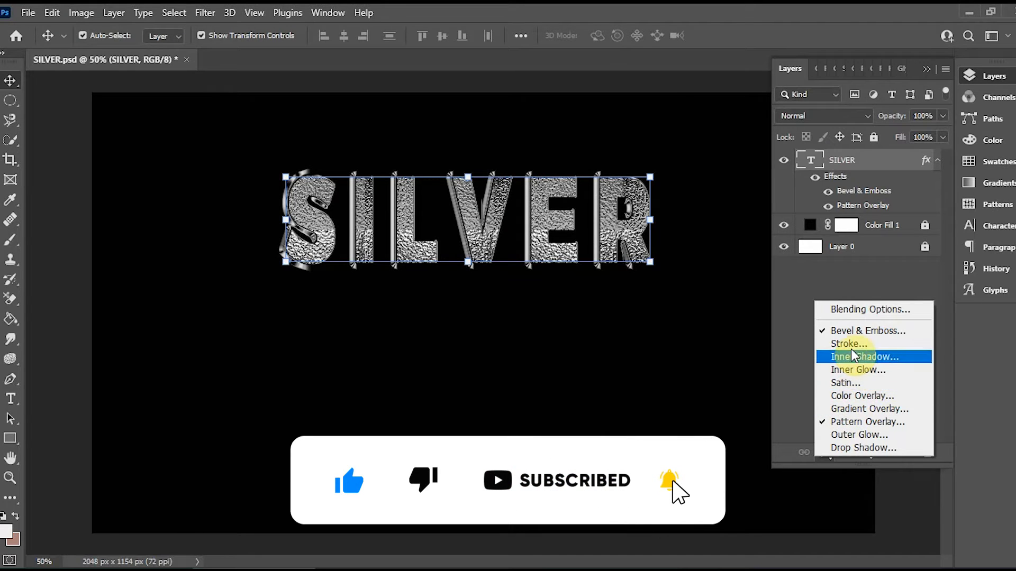
click(849, 448)
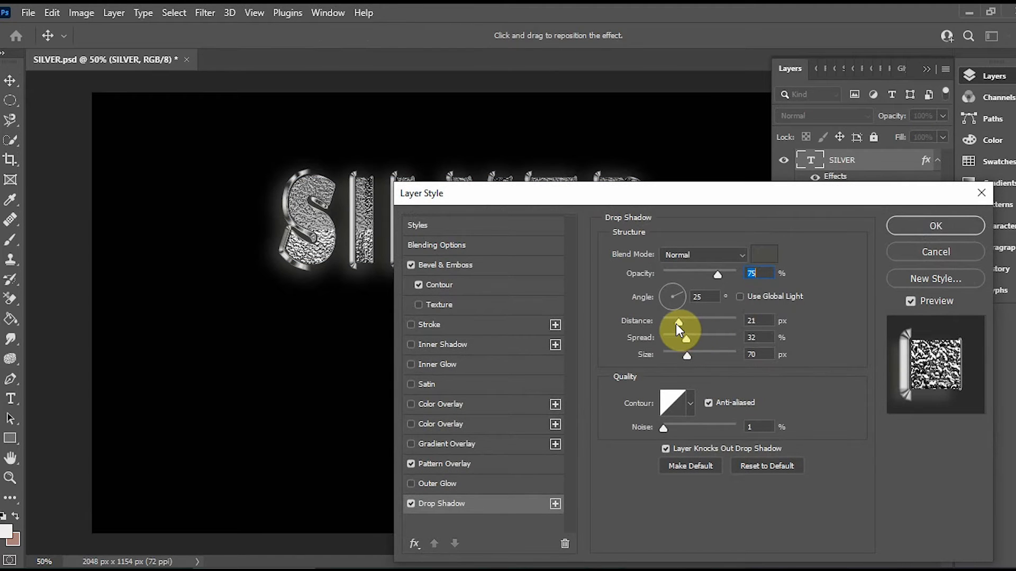
drag(679, 324, 669, 352)
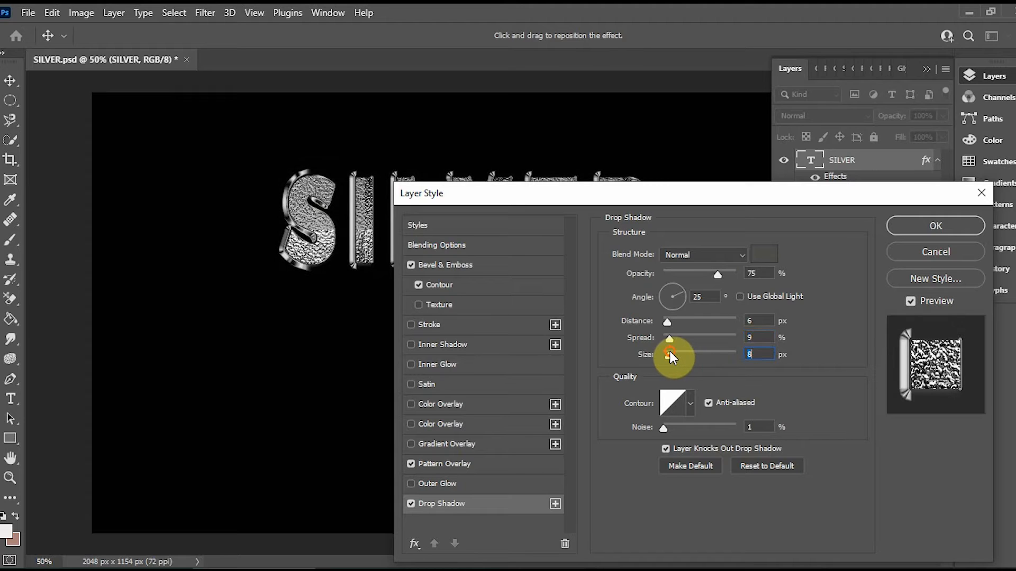
Change the drop shadow's colour to the light warm grey 999791.
click(763, 255)
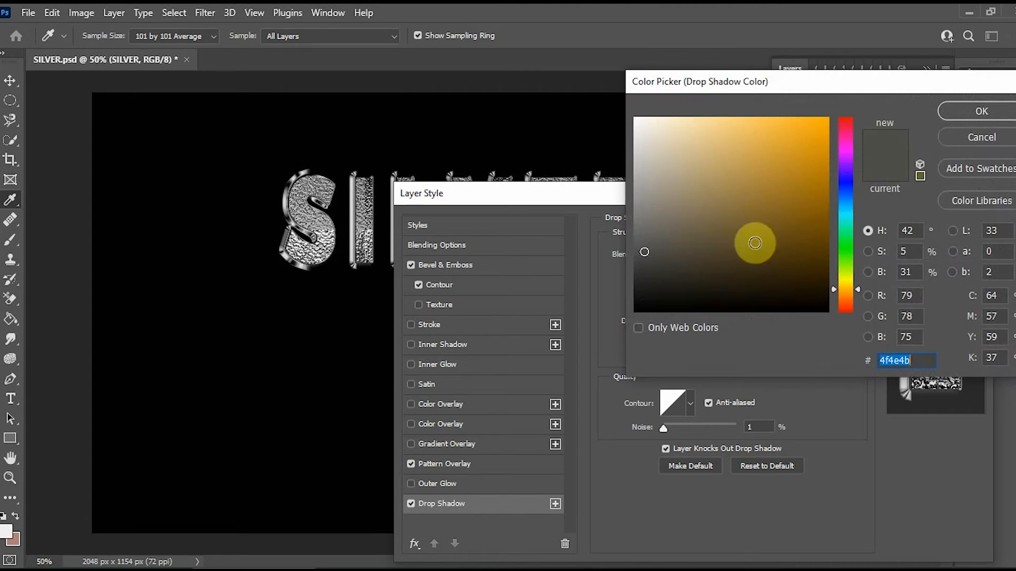
click(675, 215)
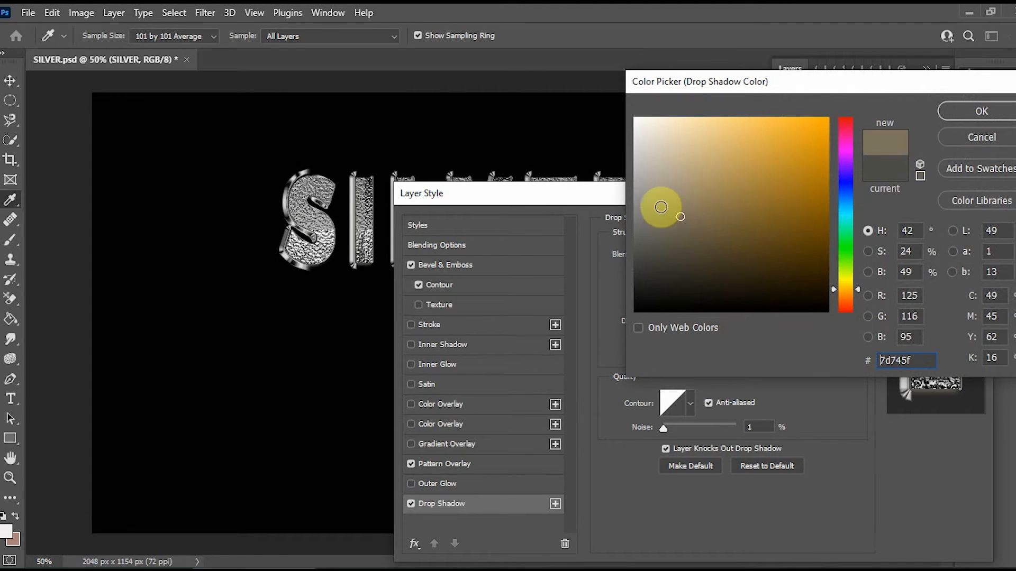
drag(661, 203, 648, 205)
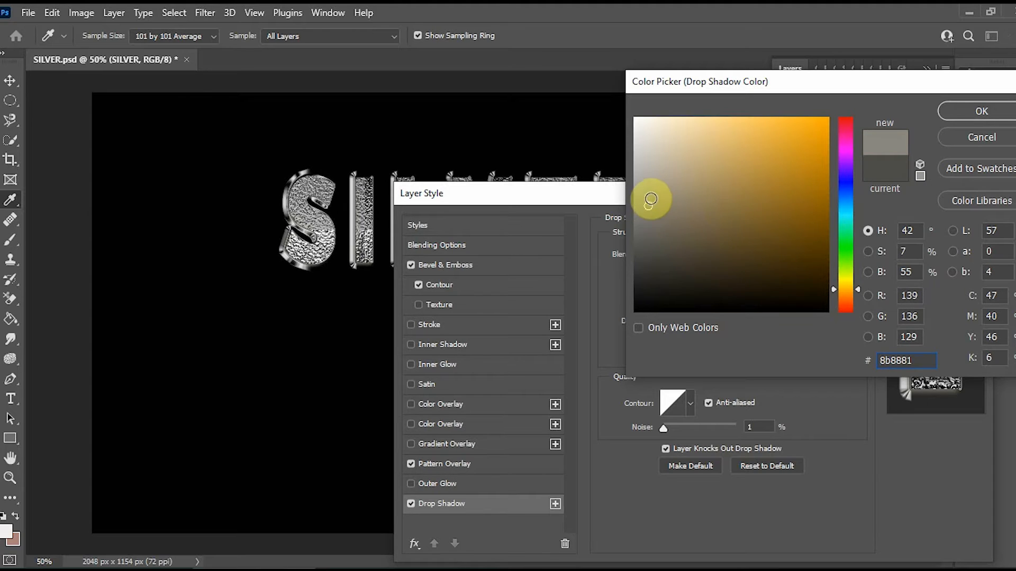
click(641, 213)
click(644, 195)
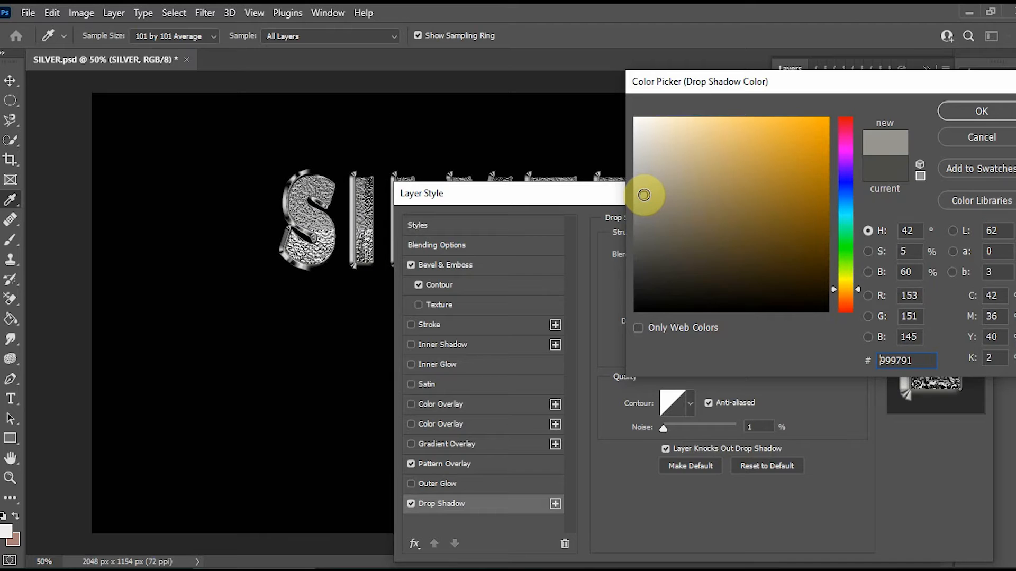
click(964, 118)
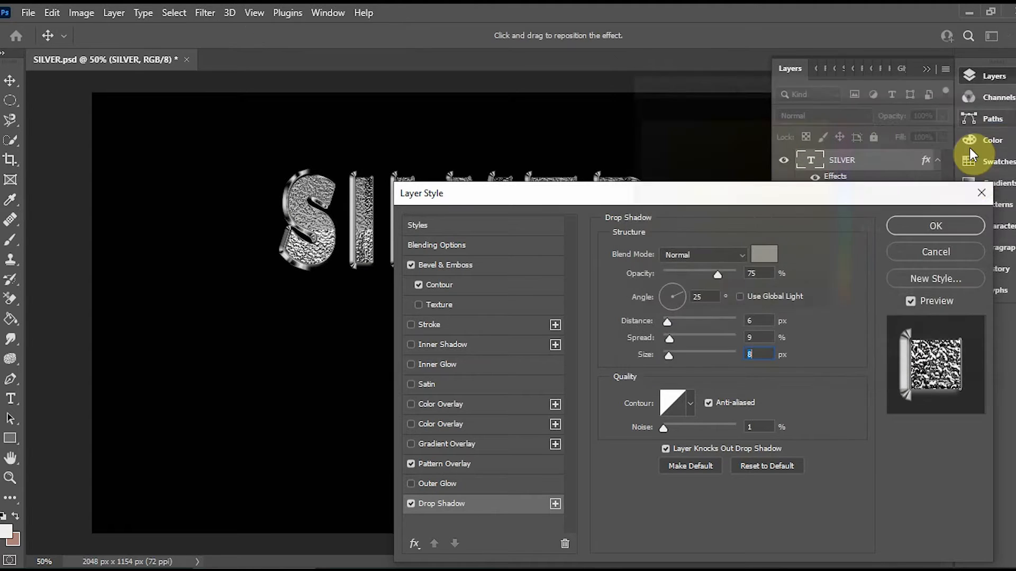
Try the Ring contour on the drop shadow.
click(690, 404)
scroll(624, 459, up, 2)
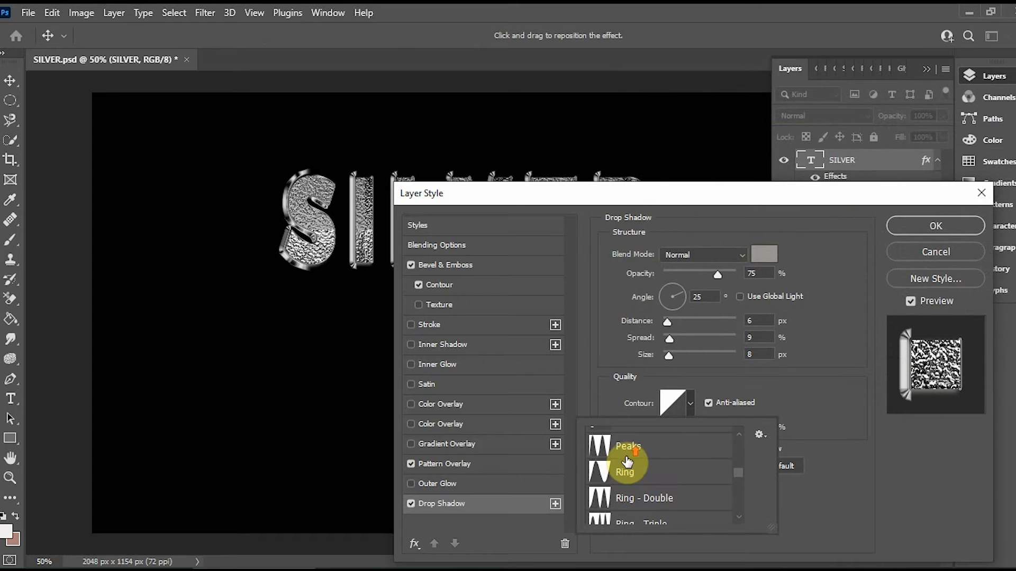
click(624, 474)
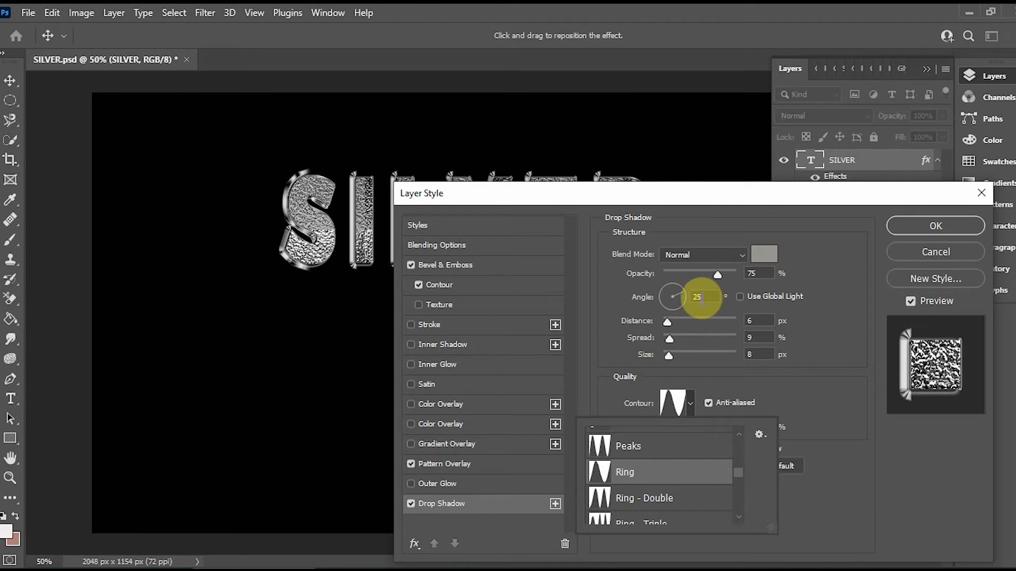
Set the drop shadow's opacity to 86% and, after trying several light directions, its angle to 119°.
click(681, 290)
drag(681, 290, 684, 299)
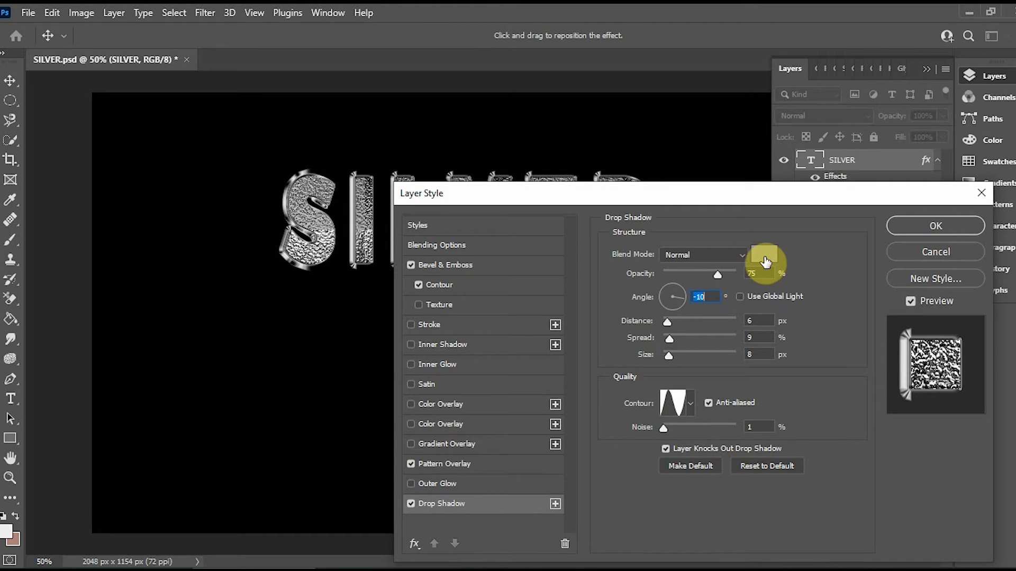
click(727, 274)
click(682, 297)
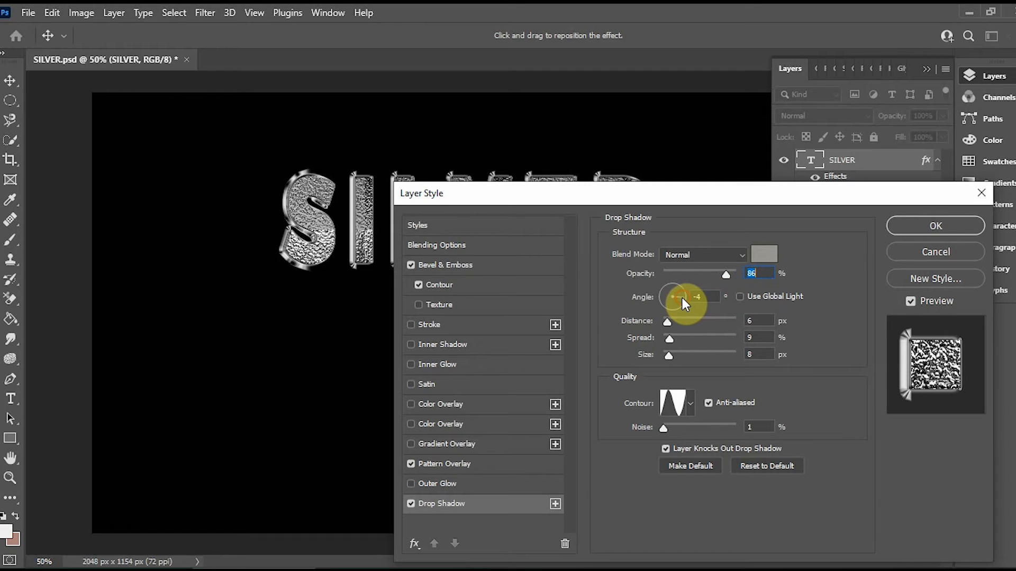
drag(682, 298, 642, 285)
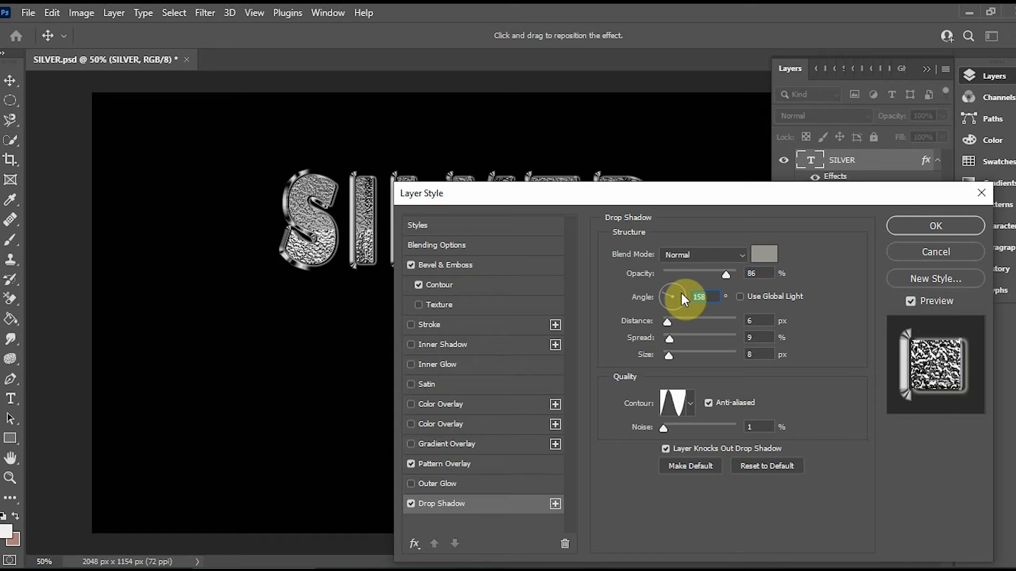
click(676, 286)
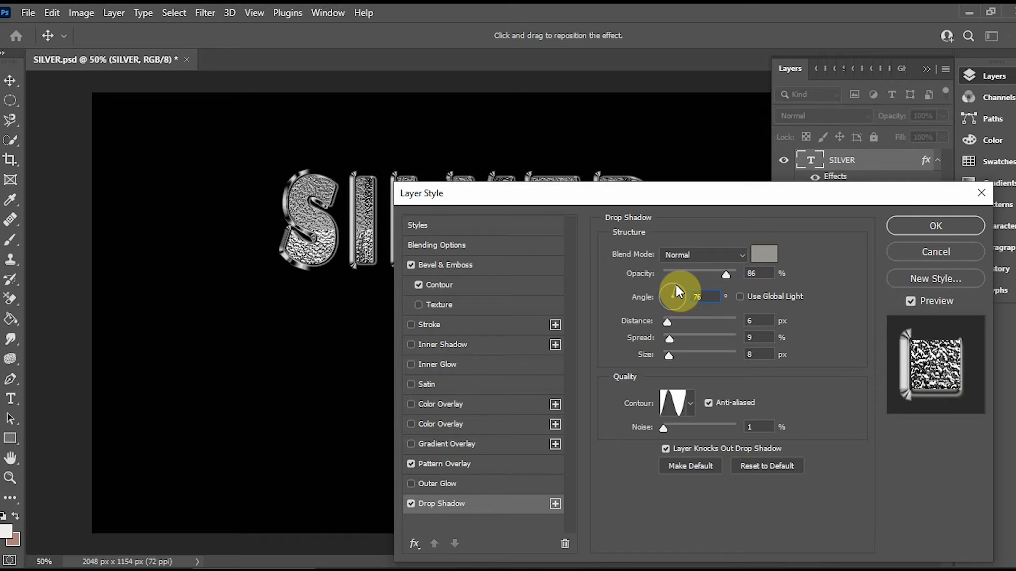
click(683, 285)
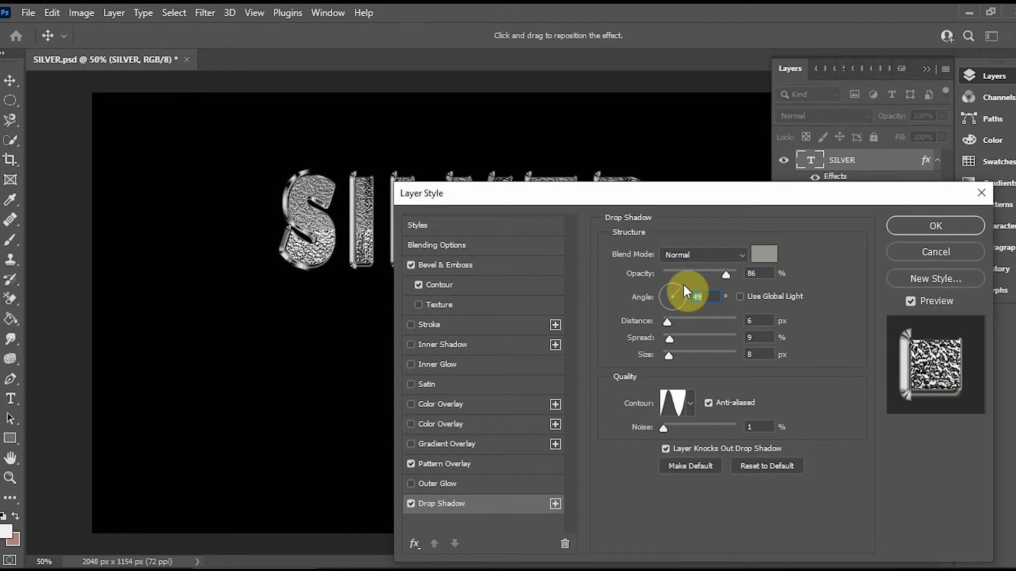
drag(667, 281, 665, 282)
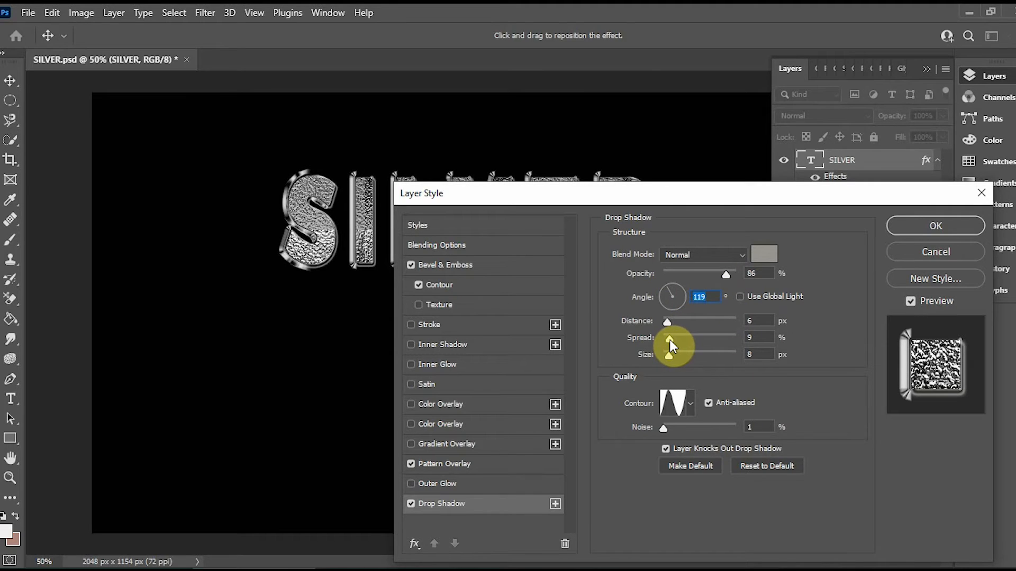
Set the drop shadow's distance to 8 px, spread to 26% and size to 4 px, with the Linear contour.
mouse_move(670, 341)
mouse_down()
mouse_move(683, 341)
mouse_move(679, 355)
mouse_move(671, 326)
mouse_up()
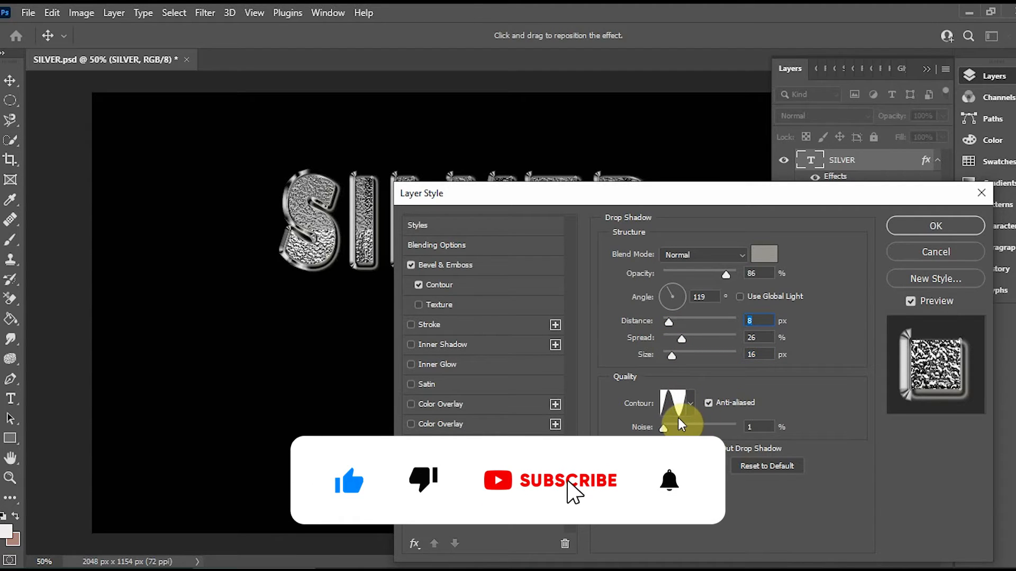
click(690, 404)
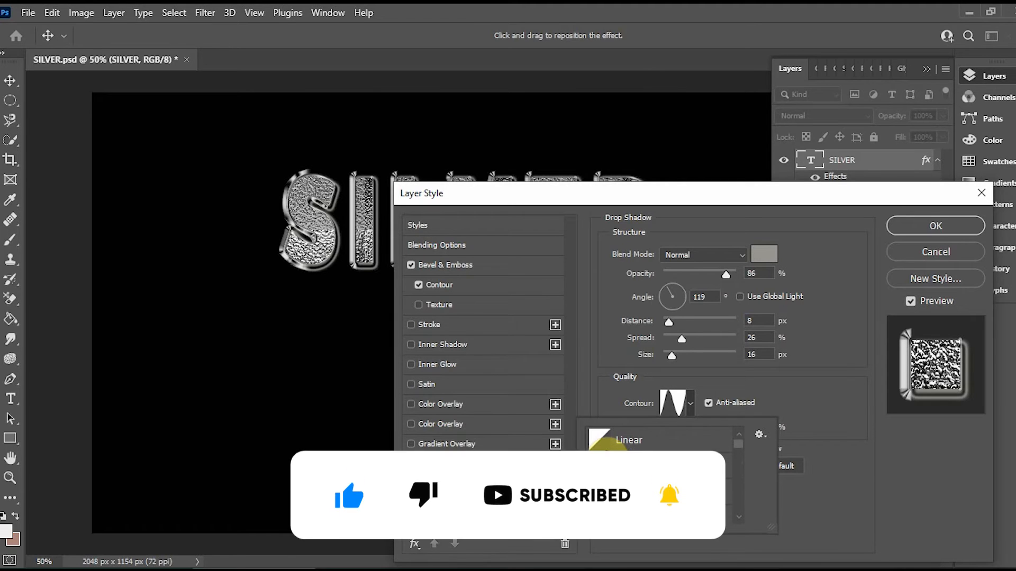
click(603, 444)
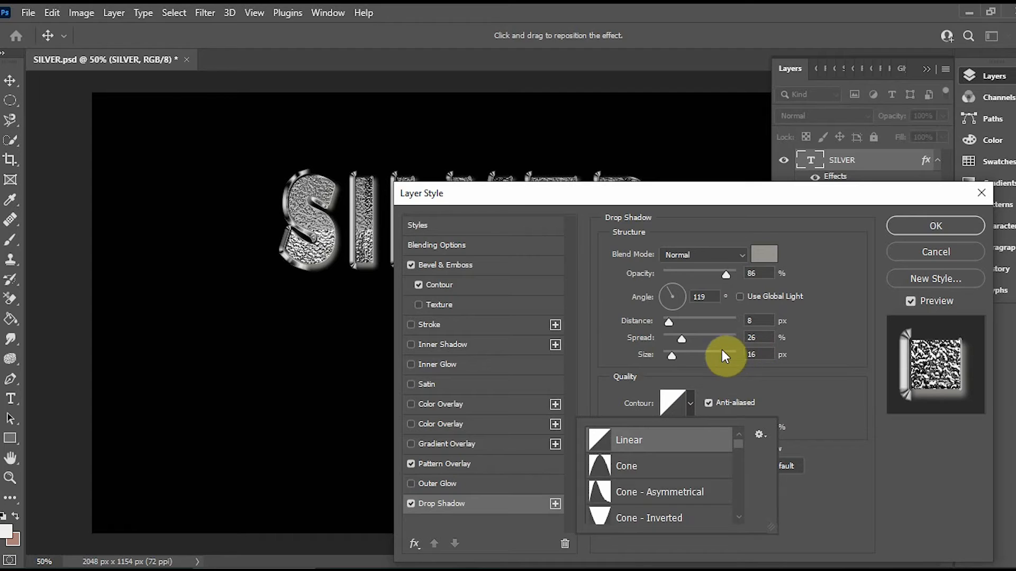
mouse_move(670, 358)
mouse_down()
mouse_move(679, 358)
mouse_move(667, 357)
mouse_up()
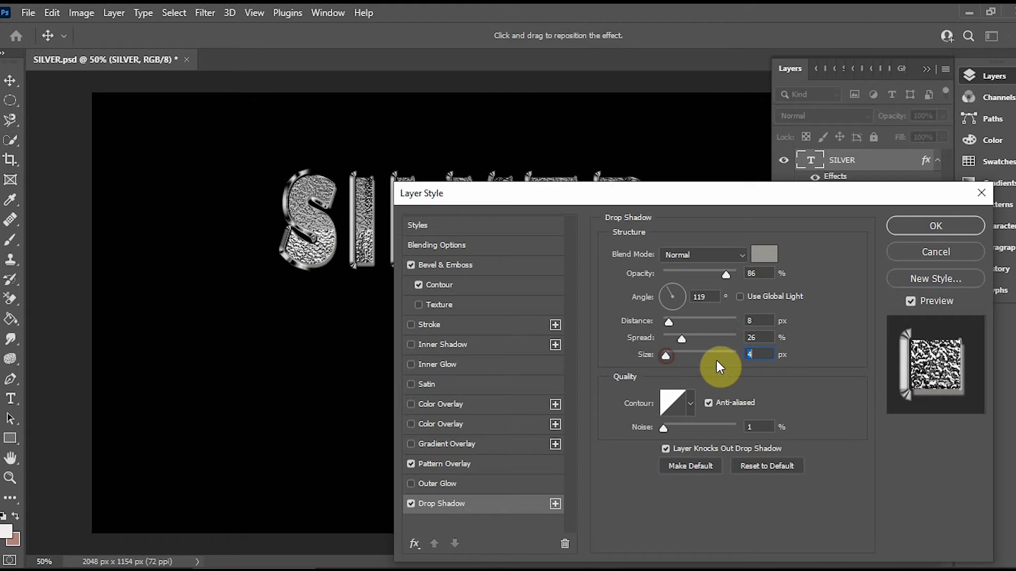
Increase the drop shadow's size to 21 px.
click(752, 355)
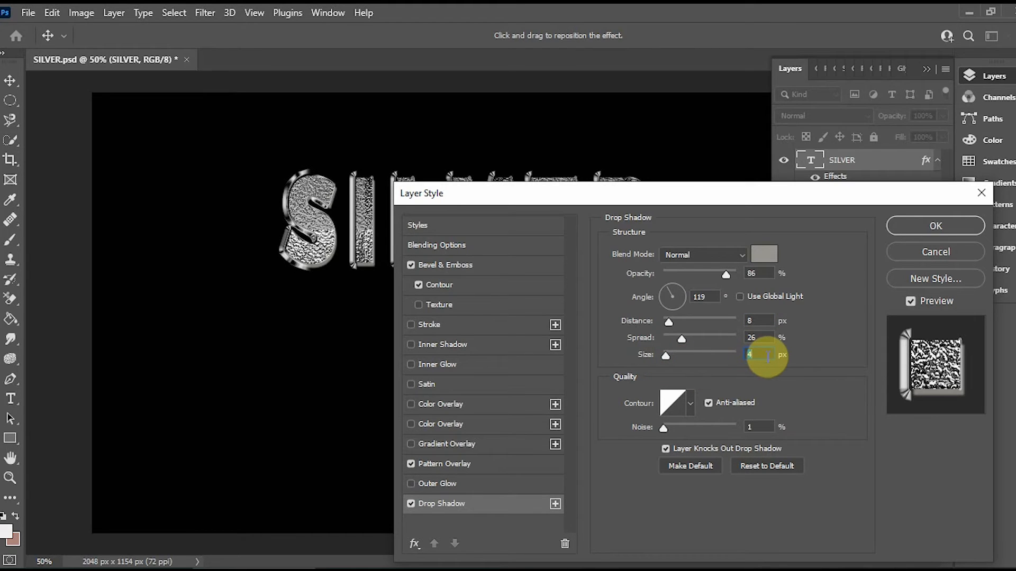
text(6)
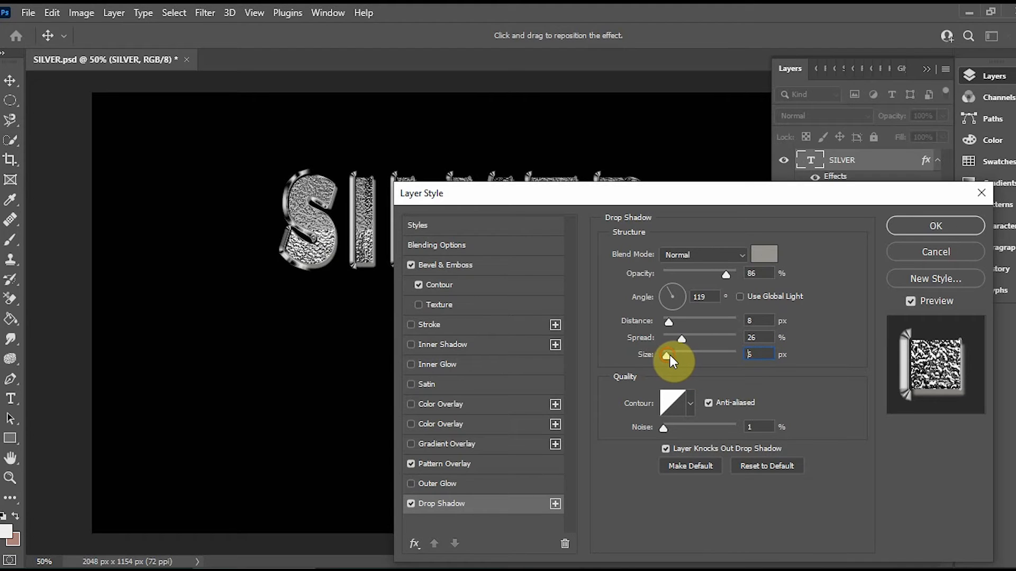
drag(670, 355, 674, 357)
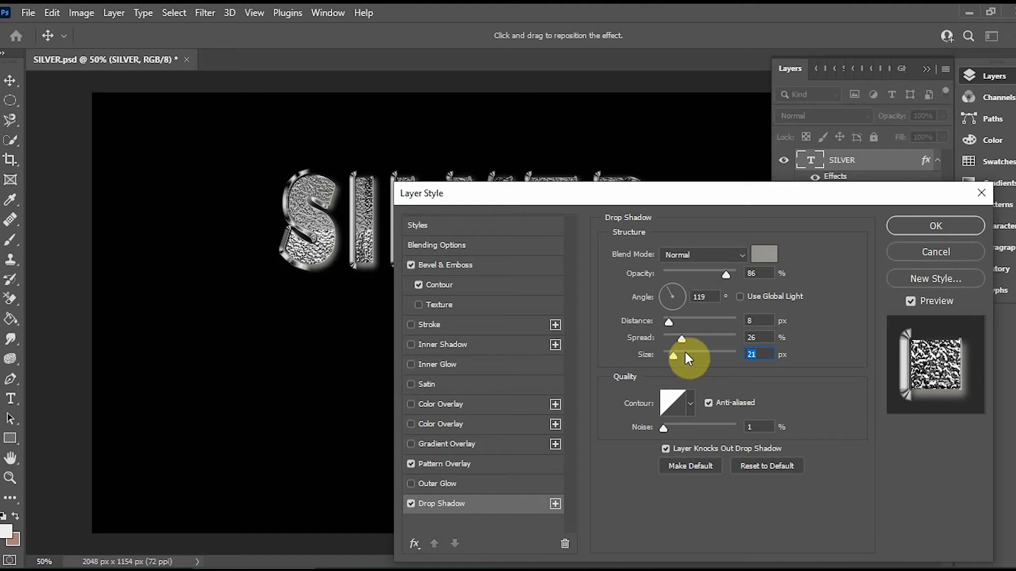
Try lighter and darker greys for the drop shadow's colour and settle on the dark warm grey 646057.
click(761, 259)
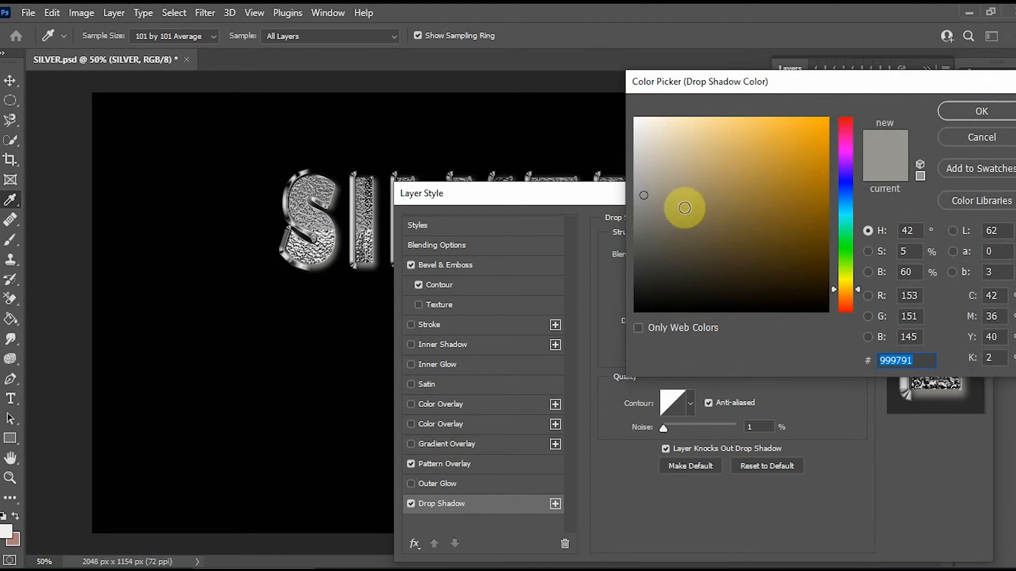
click(650, 159)
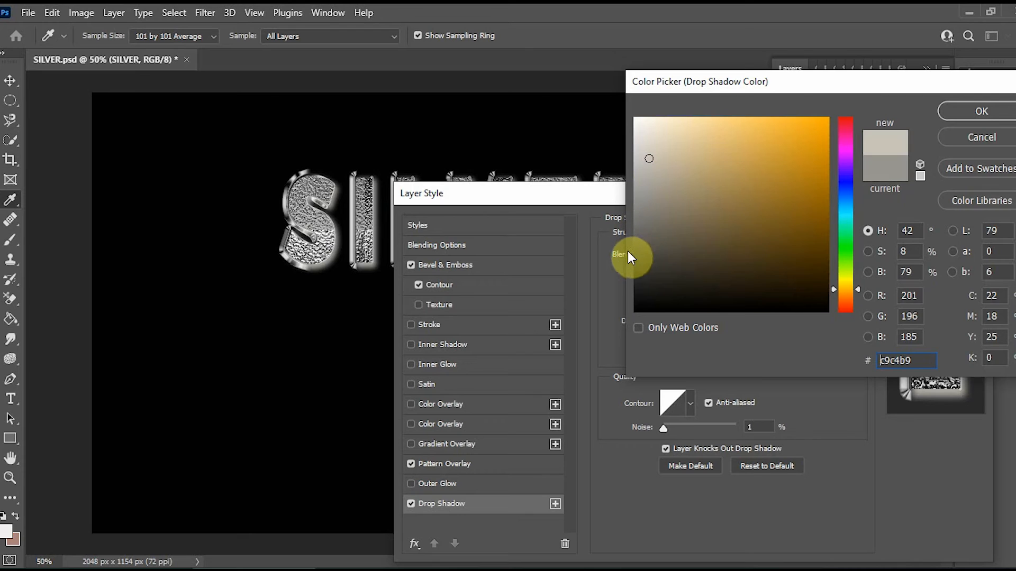
click(644, 249)
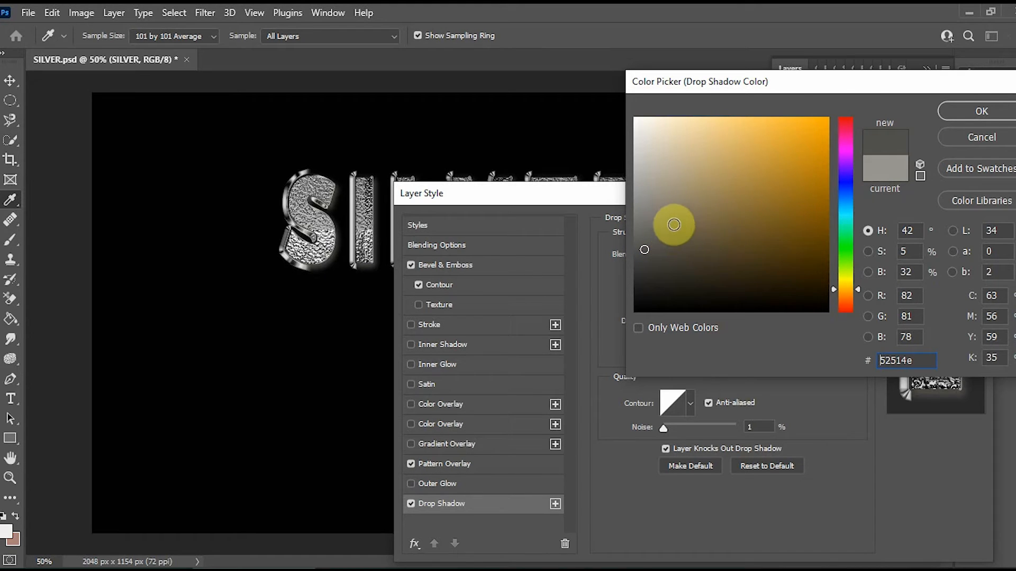
click(679, 201)
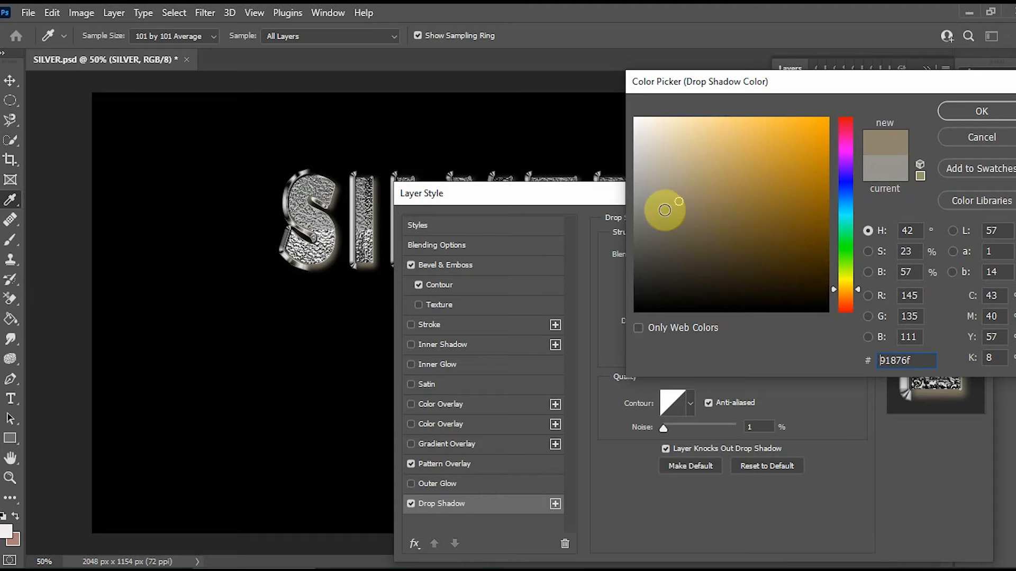
click(644, 213)
click(644, 188)
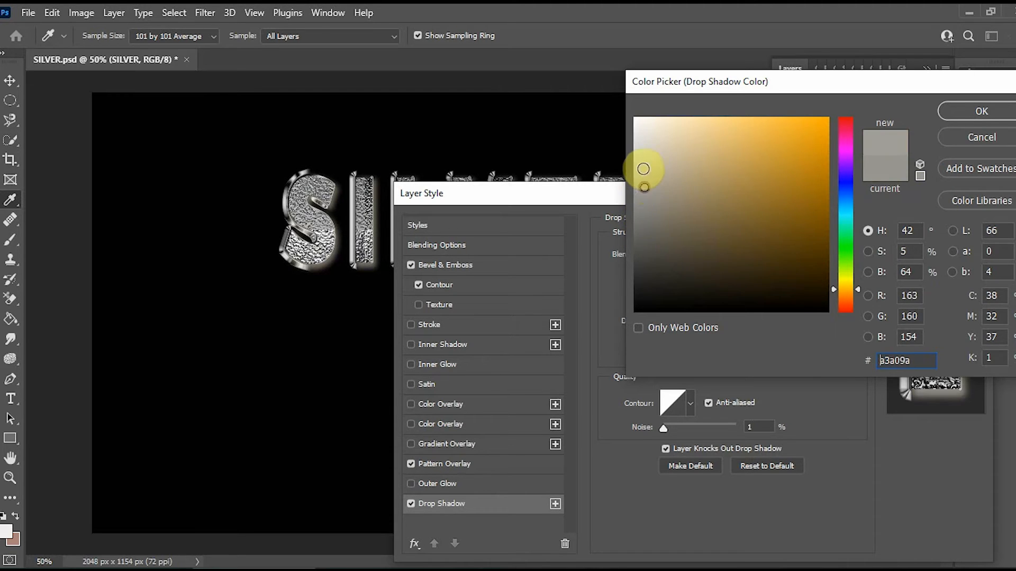
click(641, 163)
click(639, 136)
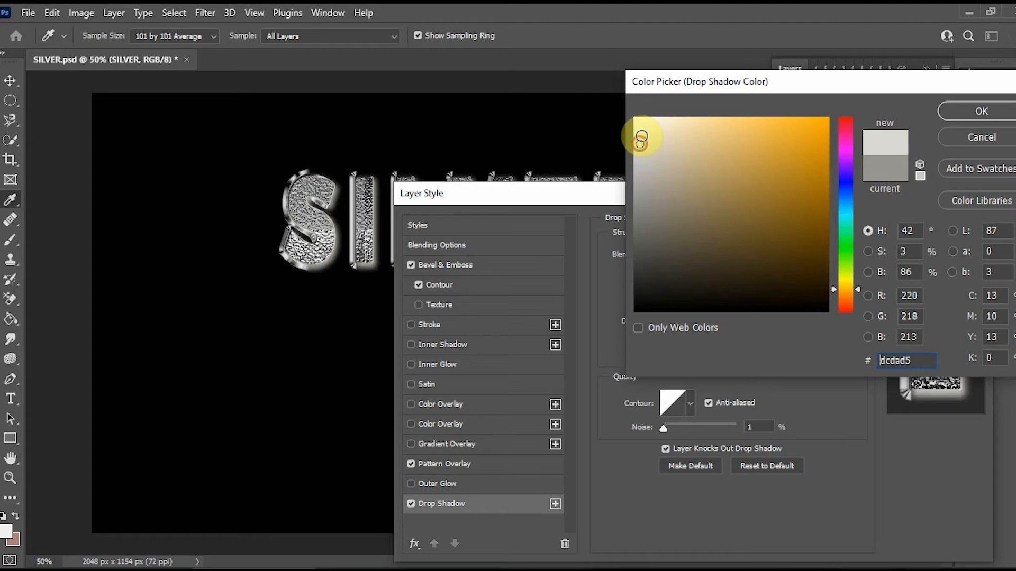
click(642, 128)
click(658, 235)
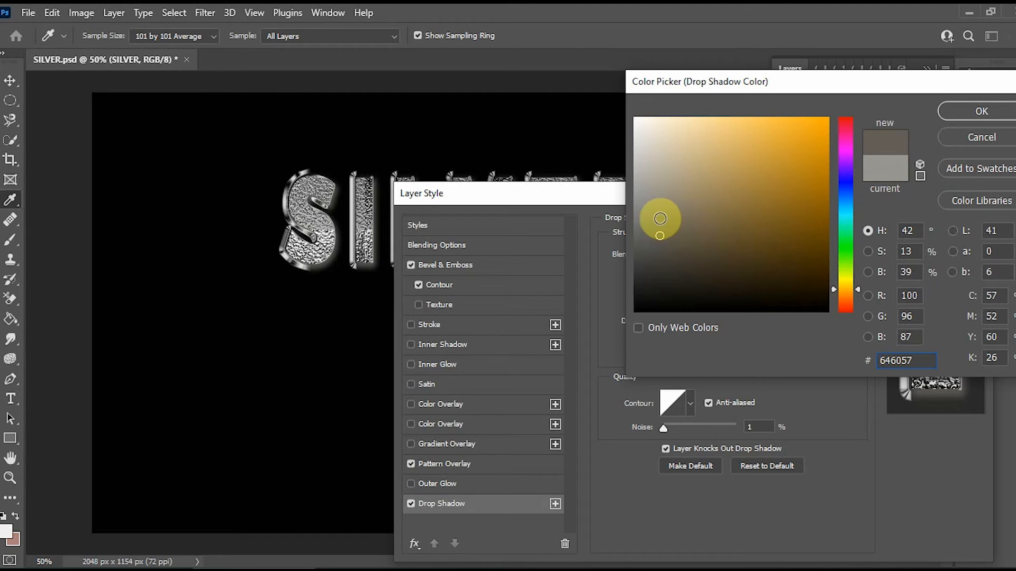
click(985, 113)
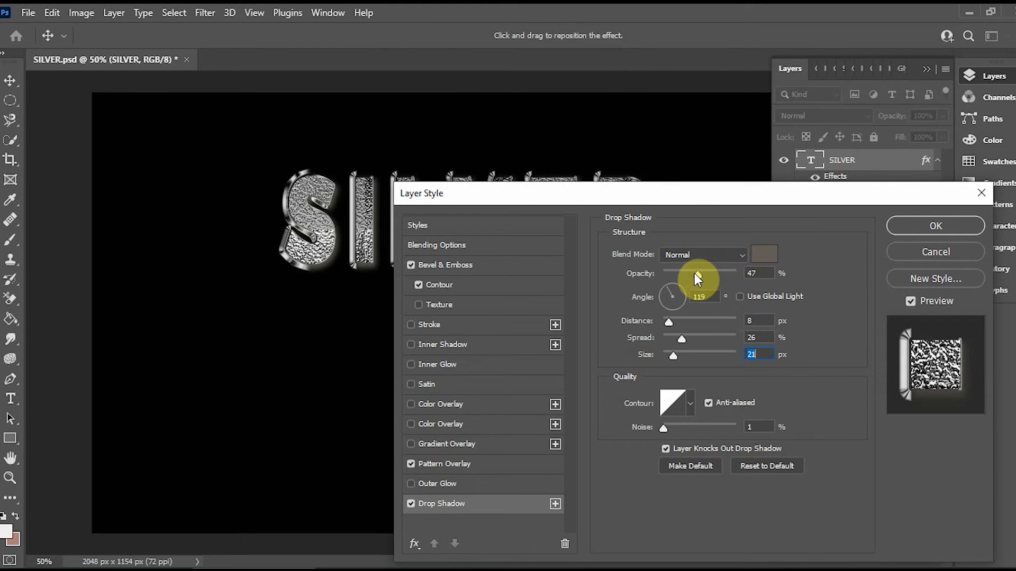
Set the drop shadow's opacity to 94%, apply the layer style and move the SILVER text slightly up and left.
drag(695, 273, 732, 275)
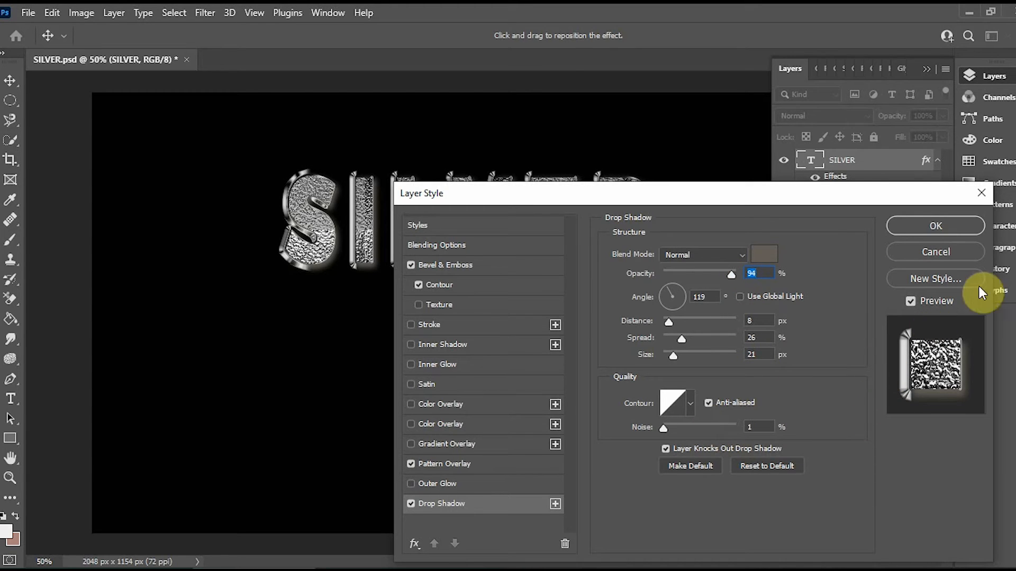
click(945, 226)
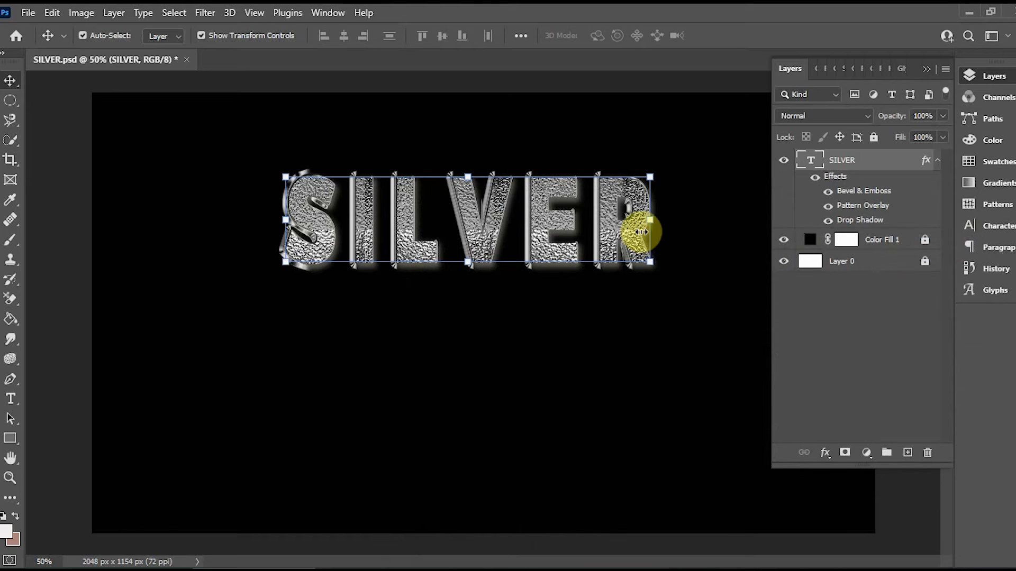
drag(636, 237, 617, 227)
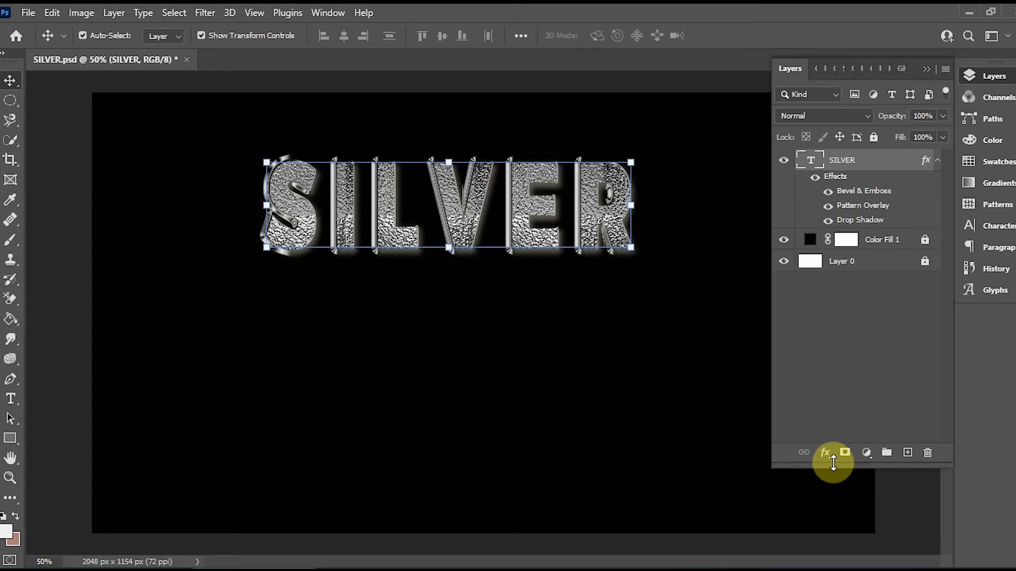
Add a Brightness/Contrast adjustment layer above the SILVER text with brightness 47 and contrast 20.
click(868, 454)
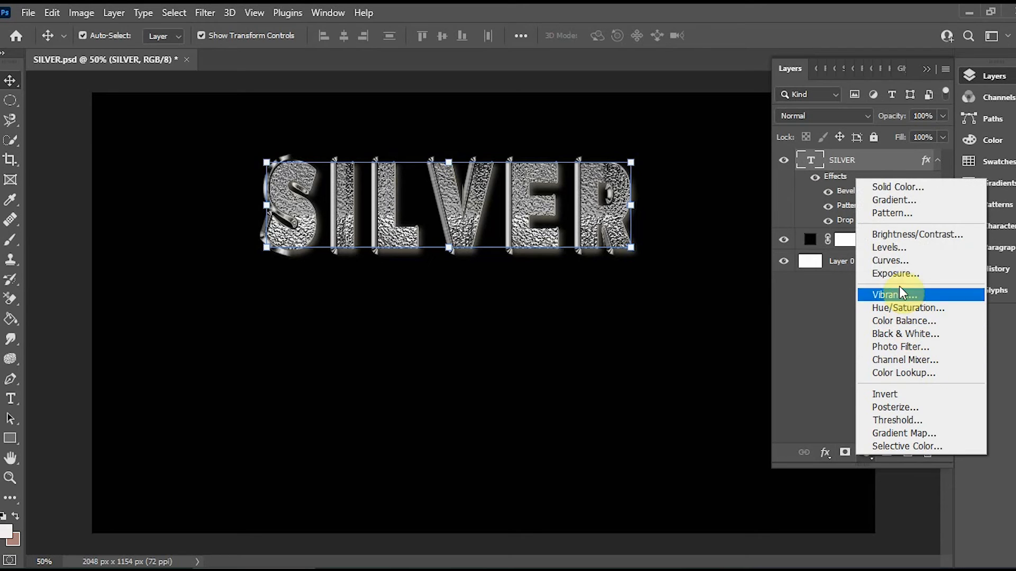
click(904, 230)
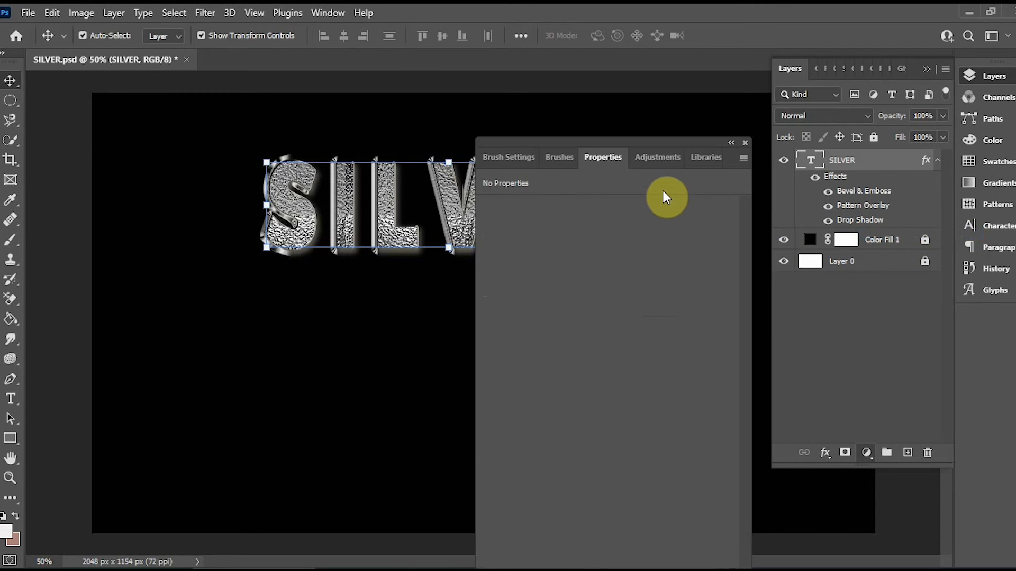
drag(611, 252, 655, 251)
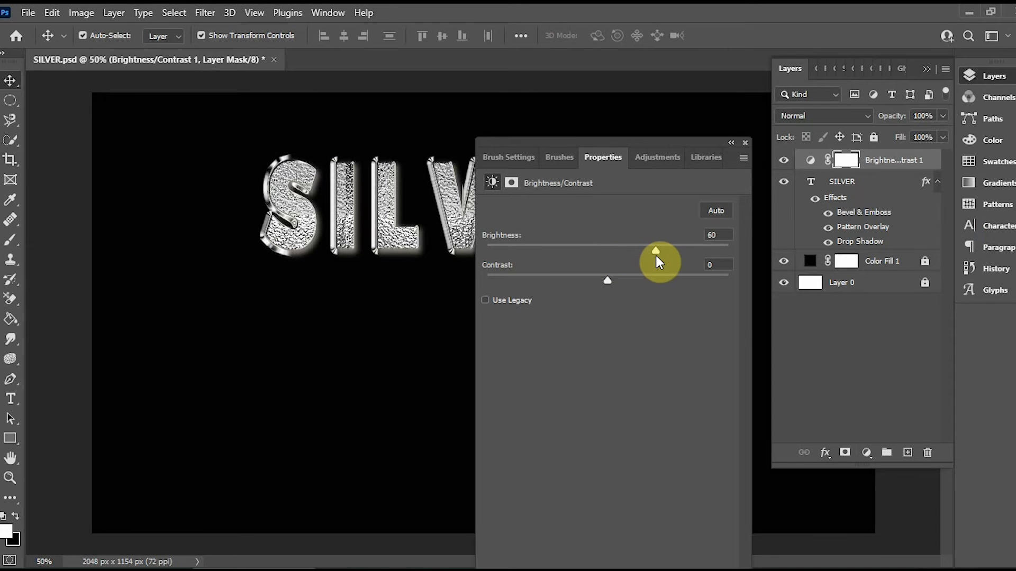
drag(630, 141, 824, 106)
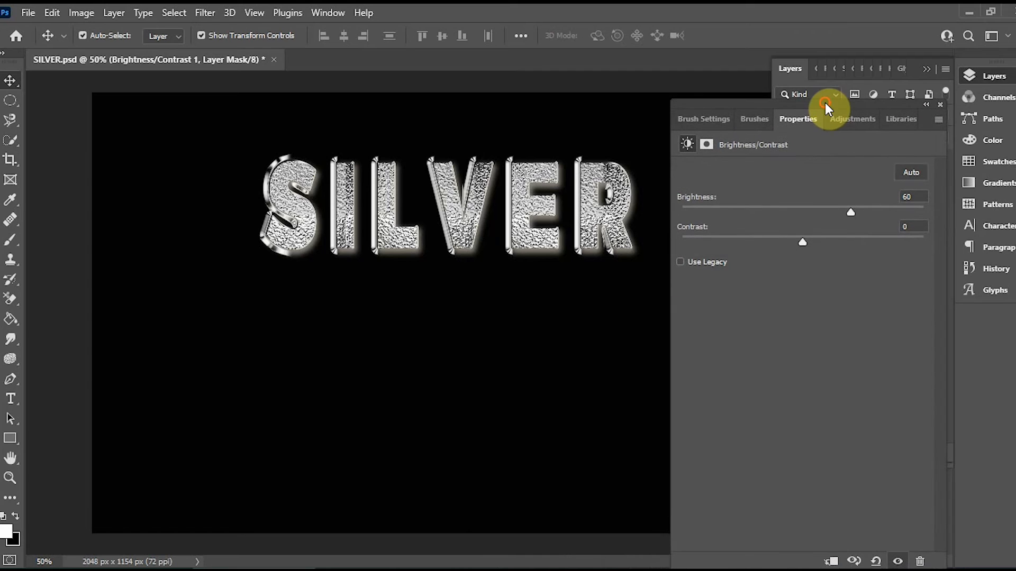
drag(852, 218, 741, 244)
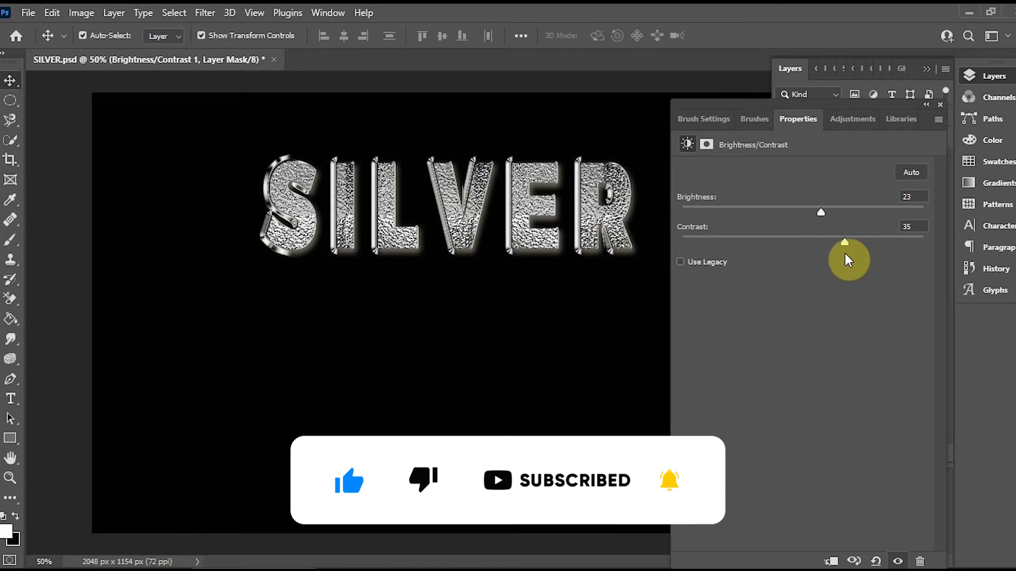
drag(845, 254, 826, 259)
drag(823, 214, 844, 221)
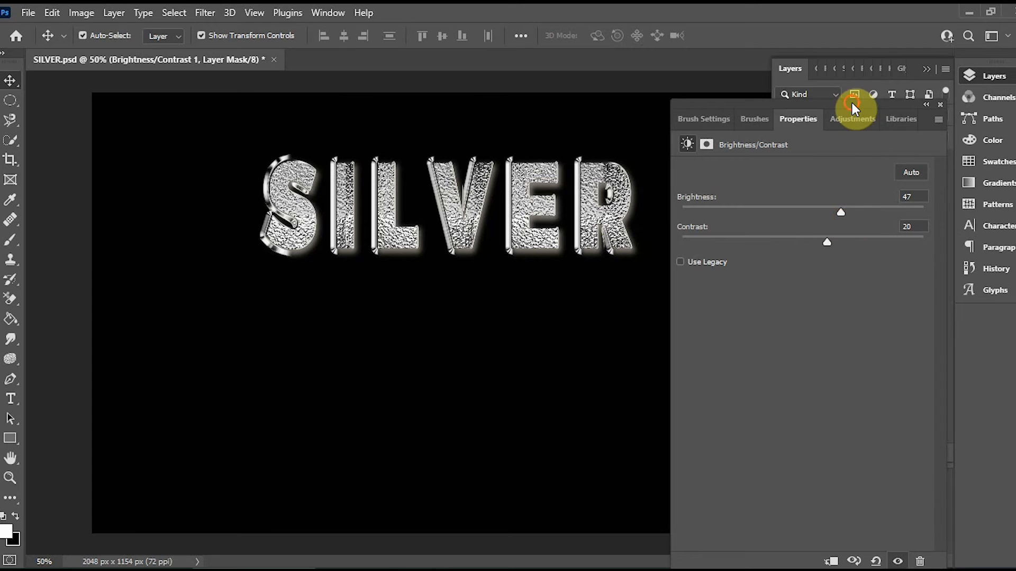
drag(851, 103, 757, 119)
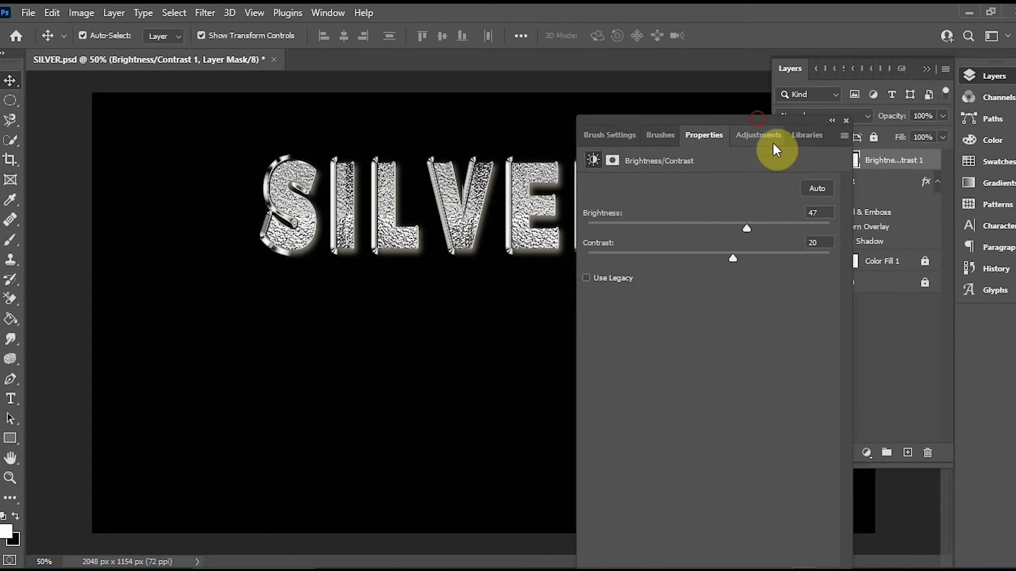
click(847, 119)
click(662, 306)
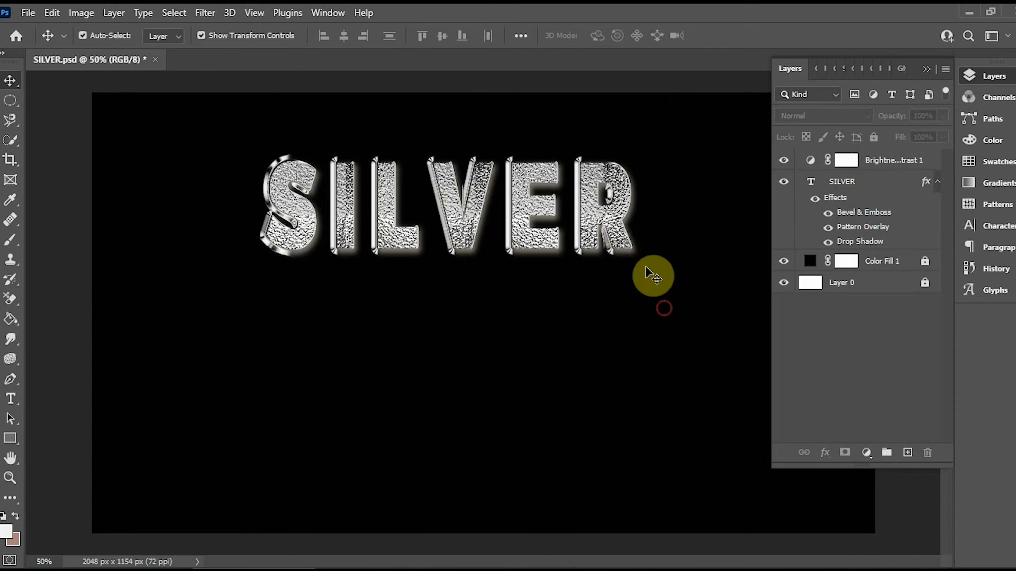
Duplicate the SILVER text layer and move the copy straight down below the original word.
click(589, 222)
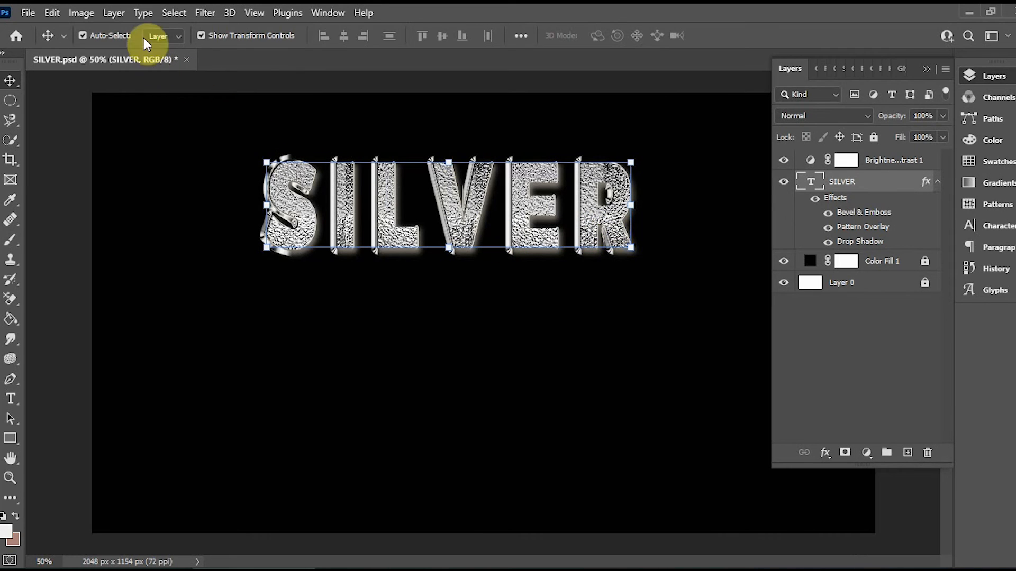
click(113, 13)
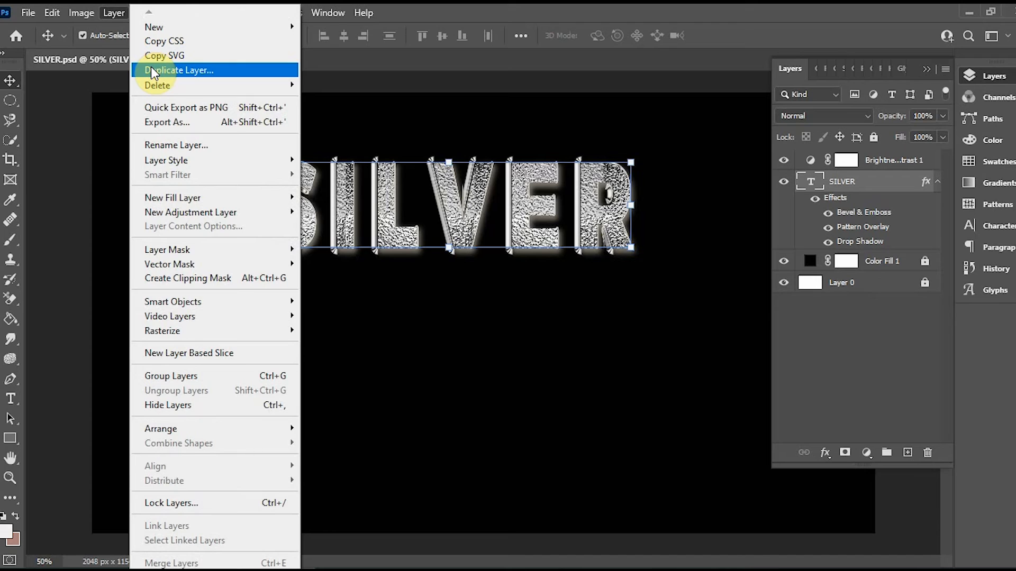
click(151, 70)
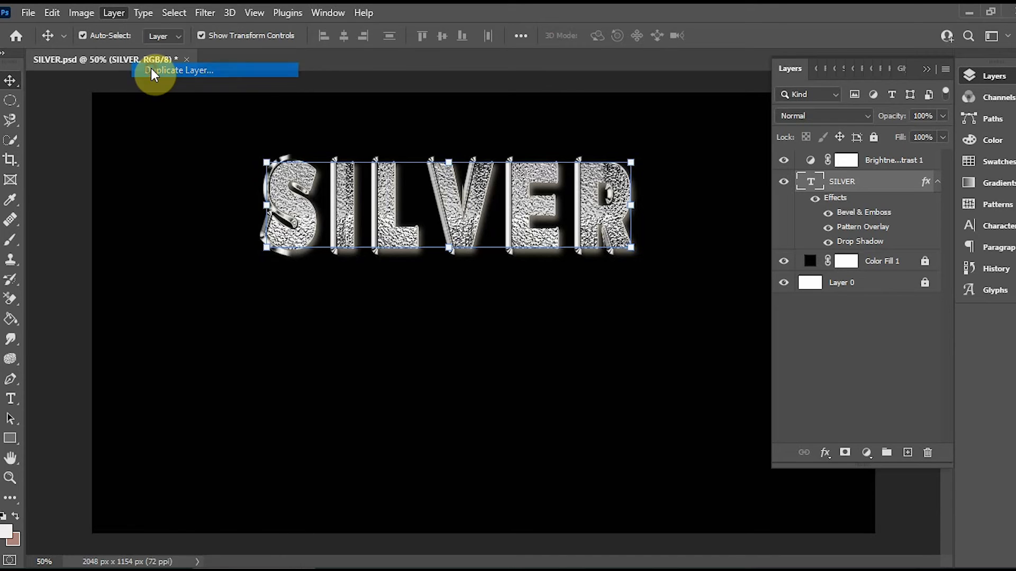
click(644, 151)
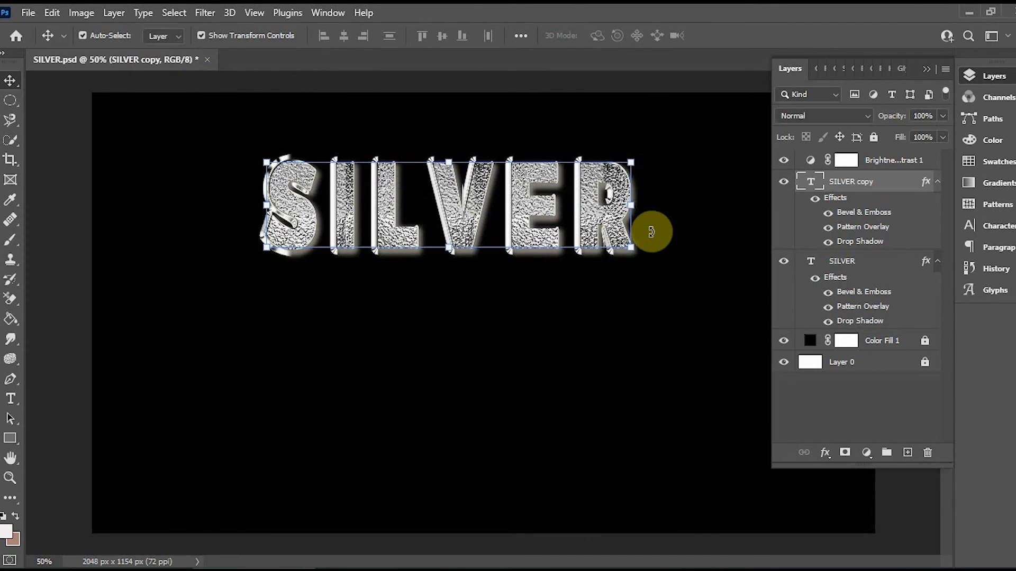
drag(594, 228, 593, 358)
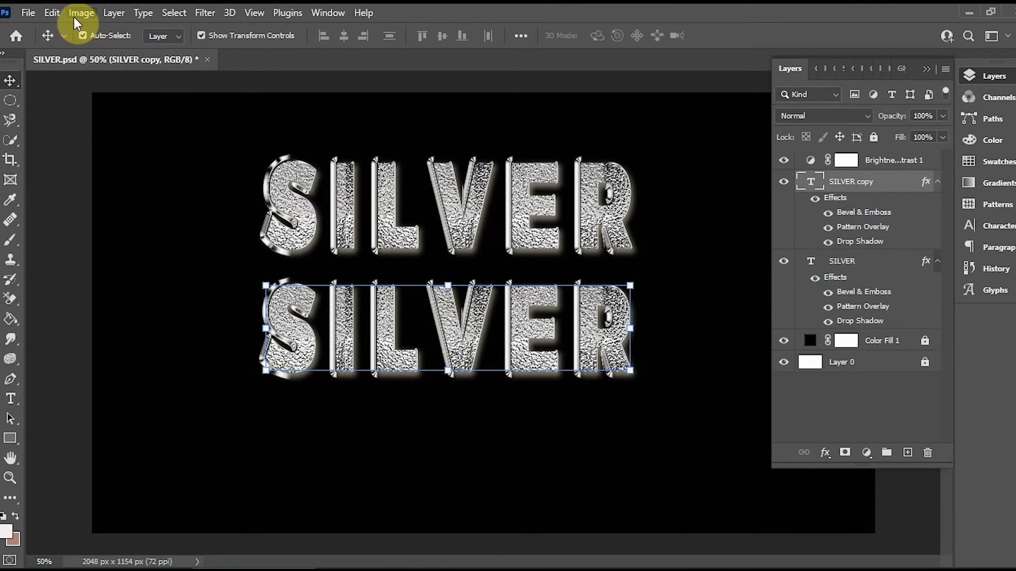
Flip the SILVER copy horizontally and vertically.
click(46, 11)
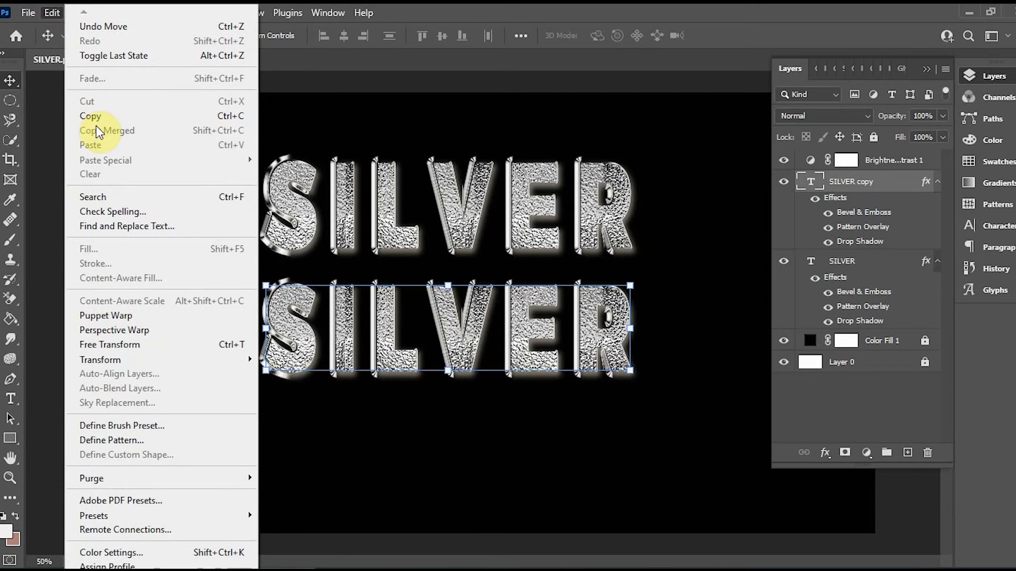
mouse_move(113, 355)
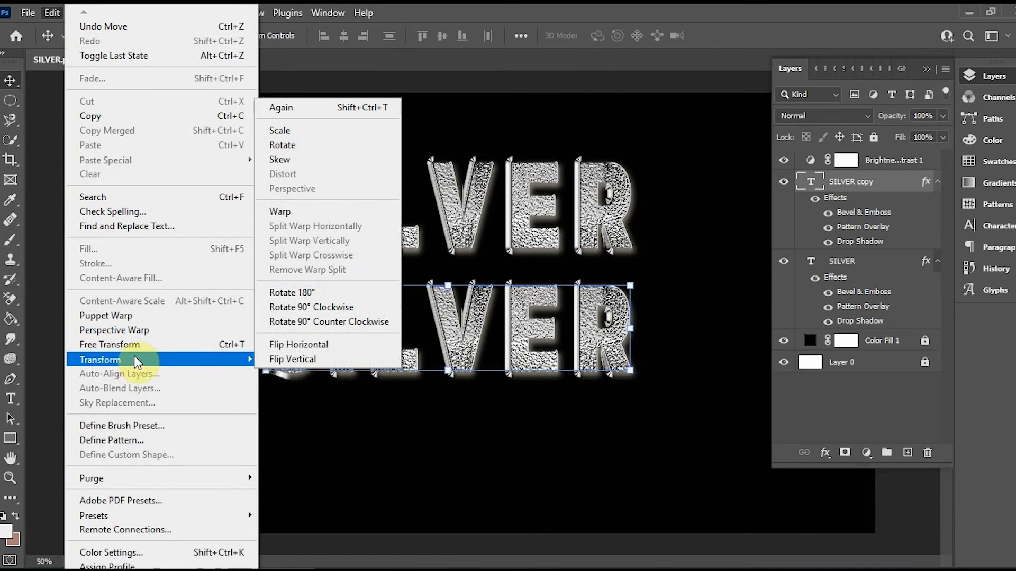
click(297, 345)
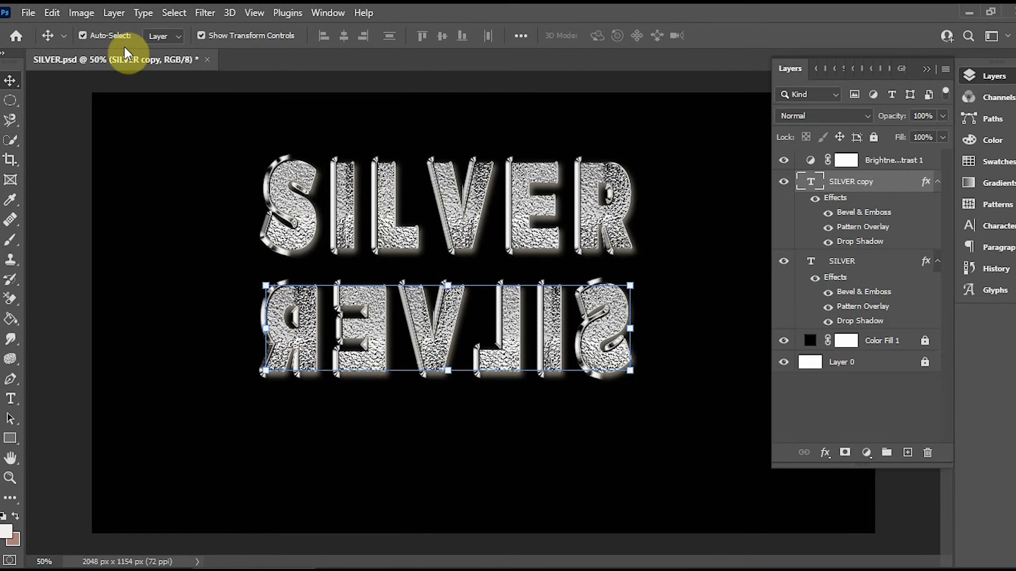
click(53, 11)
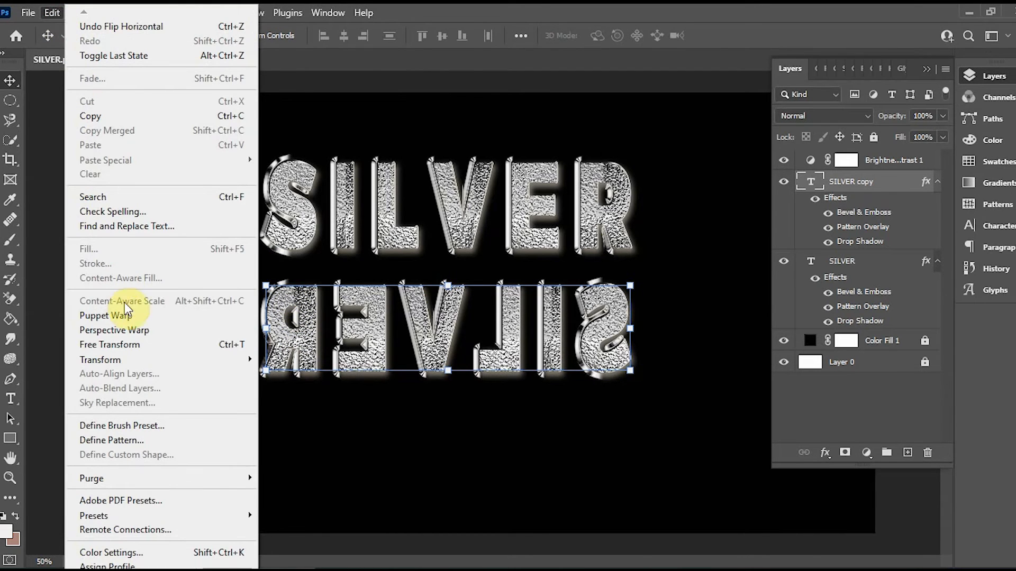
mouse_move(144, 355)
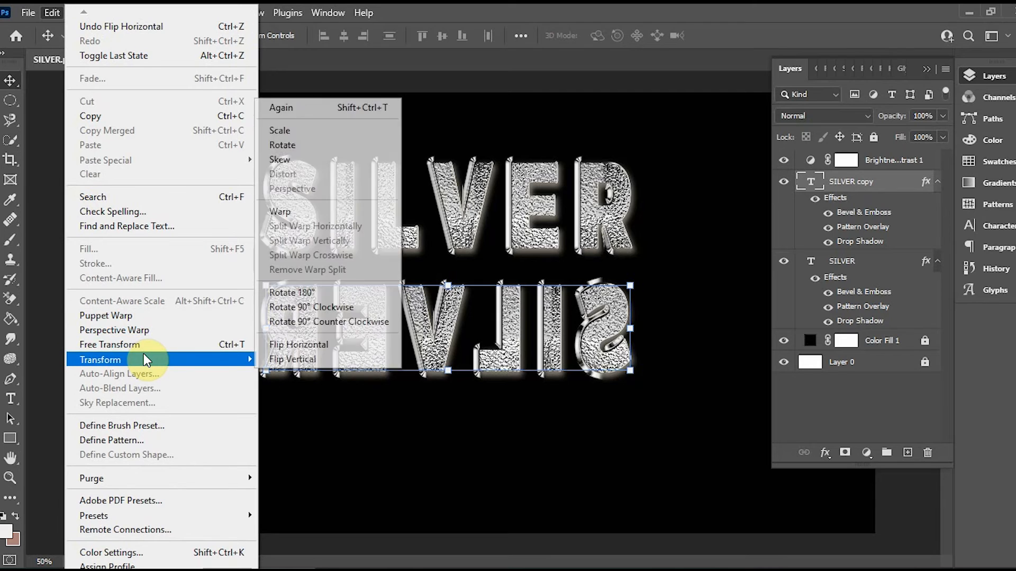
click(301, 360)
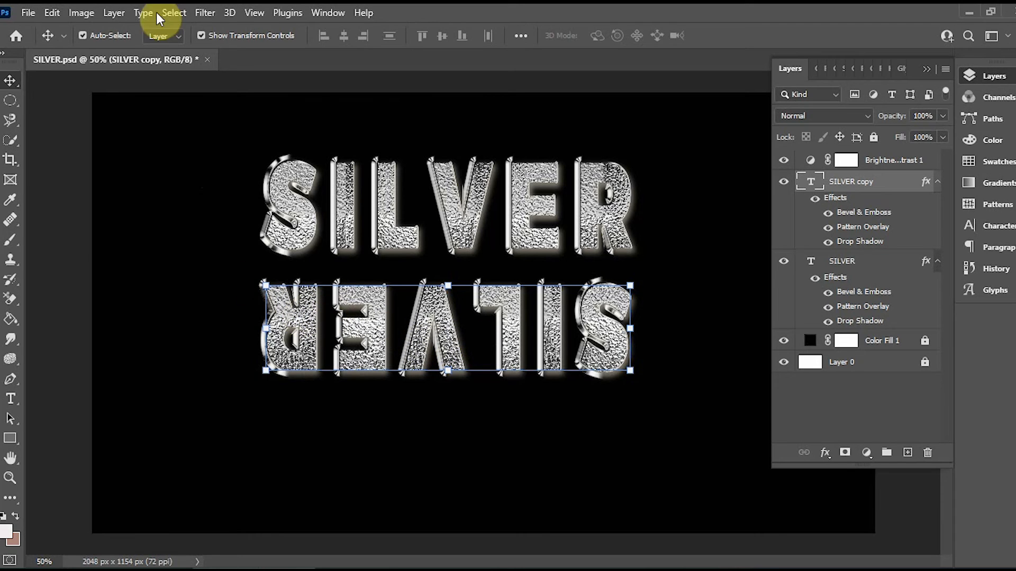
Flip the SILVER copy vertically and horizontally to return it to its normal reading orientation.
click(52, 13)
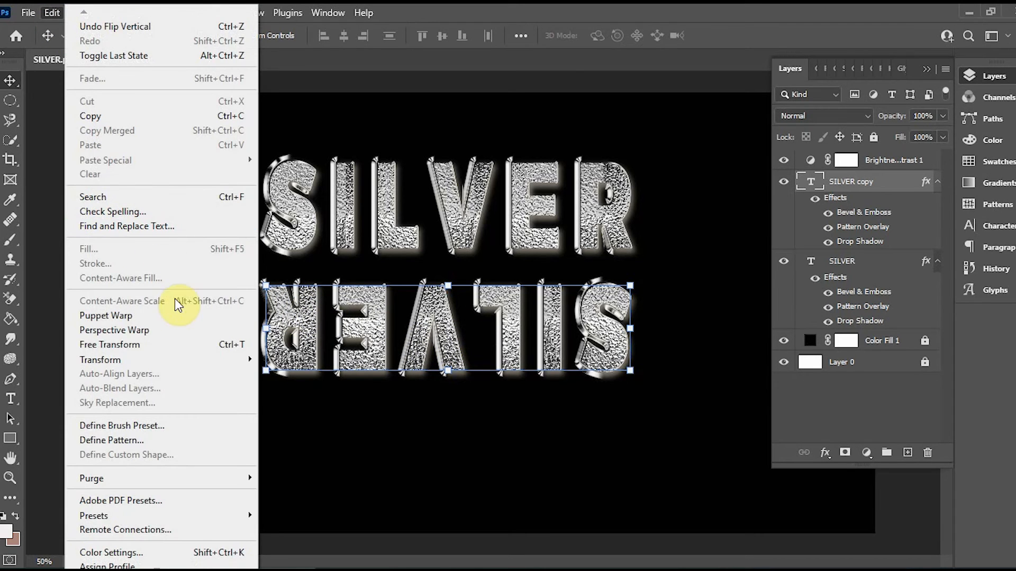
mouse_move(148, 359)
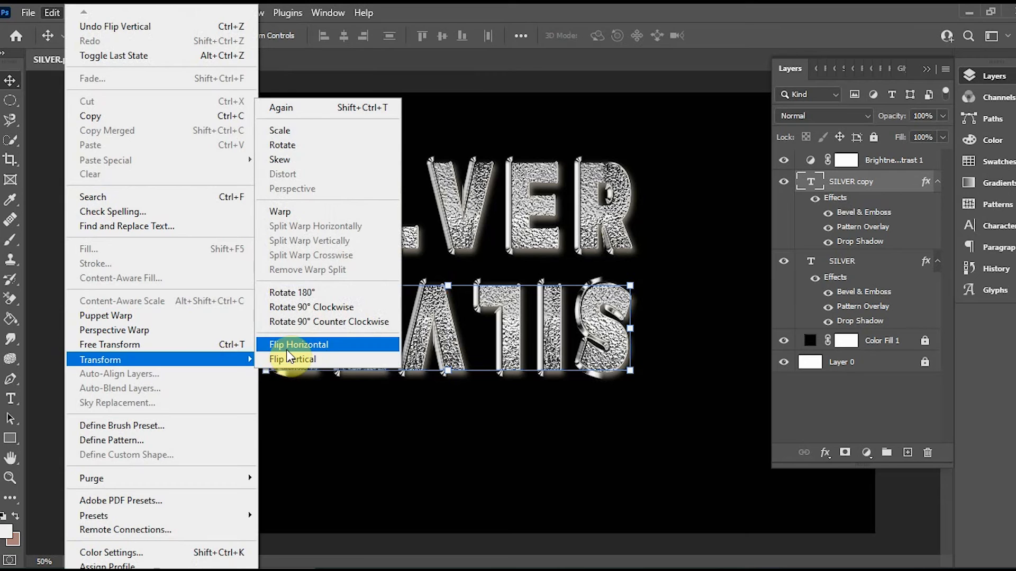
click(286, 360)
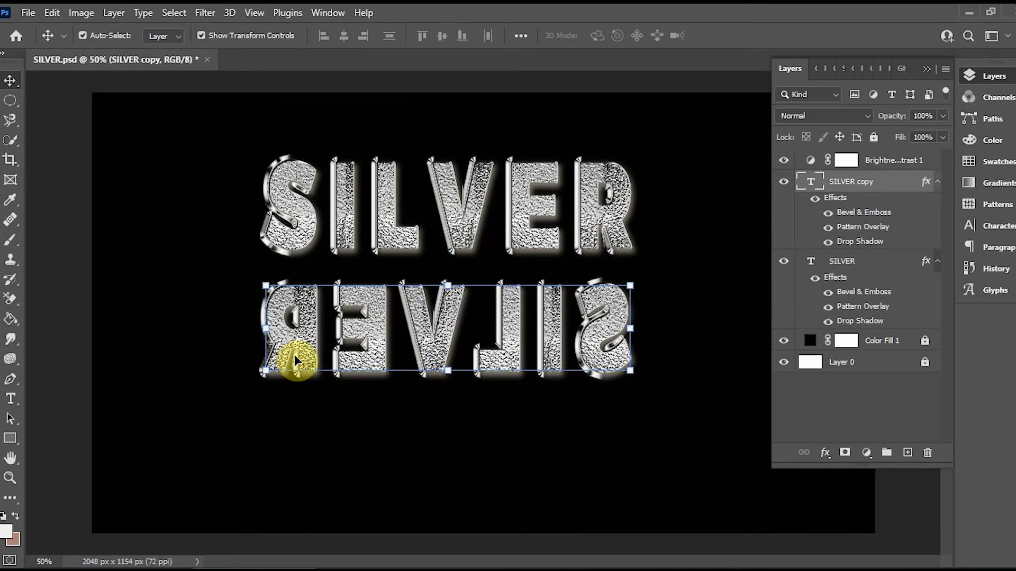
click(52, 13)
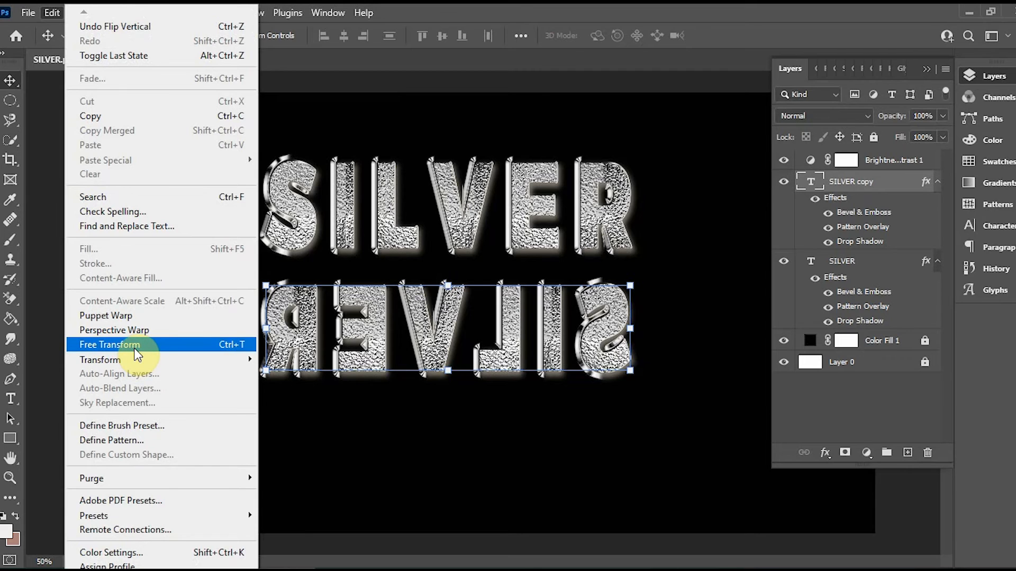
mouse_move(136, 359)
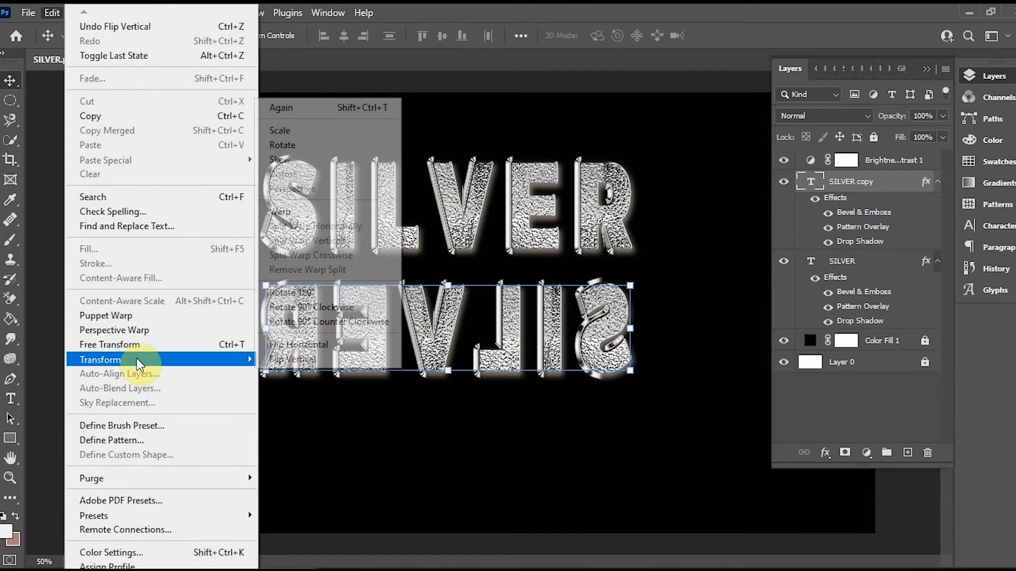
click(284, 345)
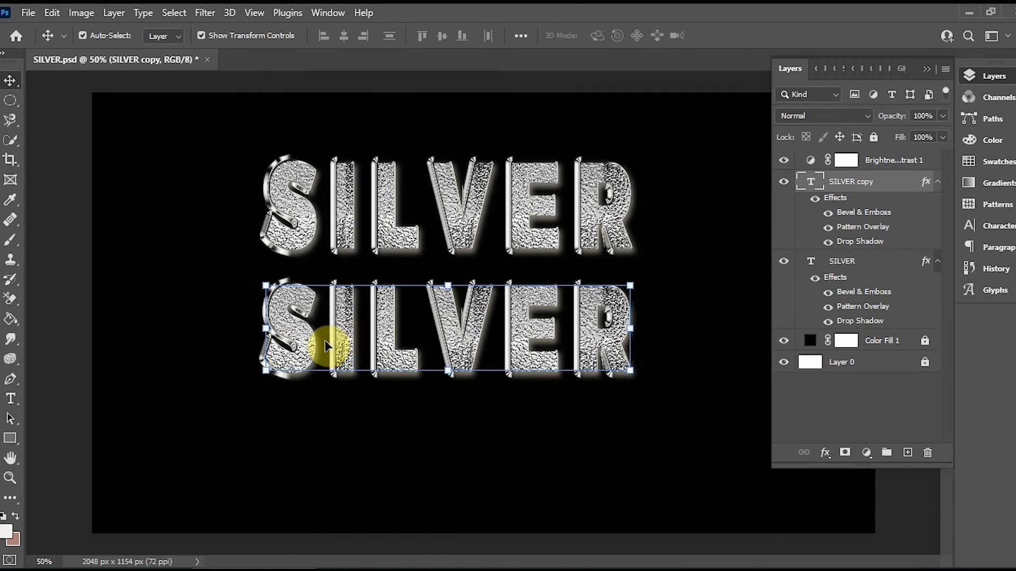
Flip the SILVER copy vertically so it mirrors the original word as a reflection, and deselect it.
click(56, 13)
mouse_move(239, 365)
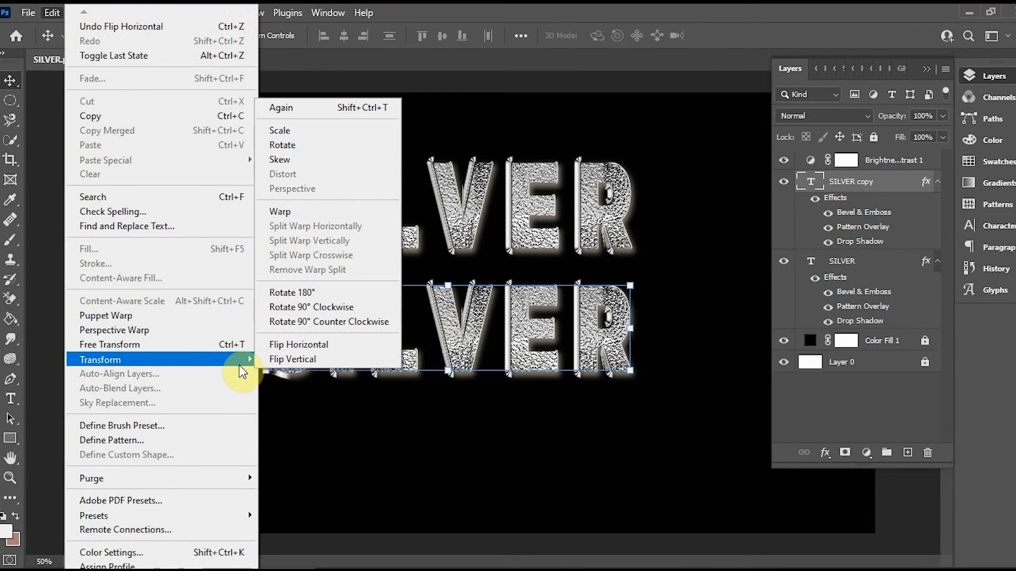
click(277, 361)
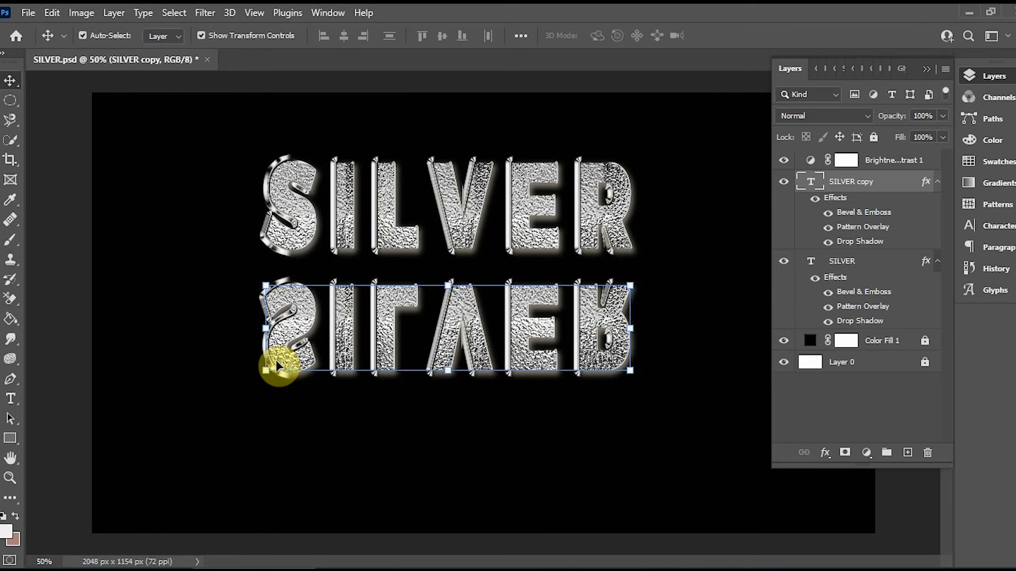
click(445, 434)
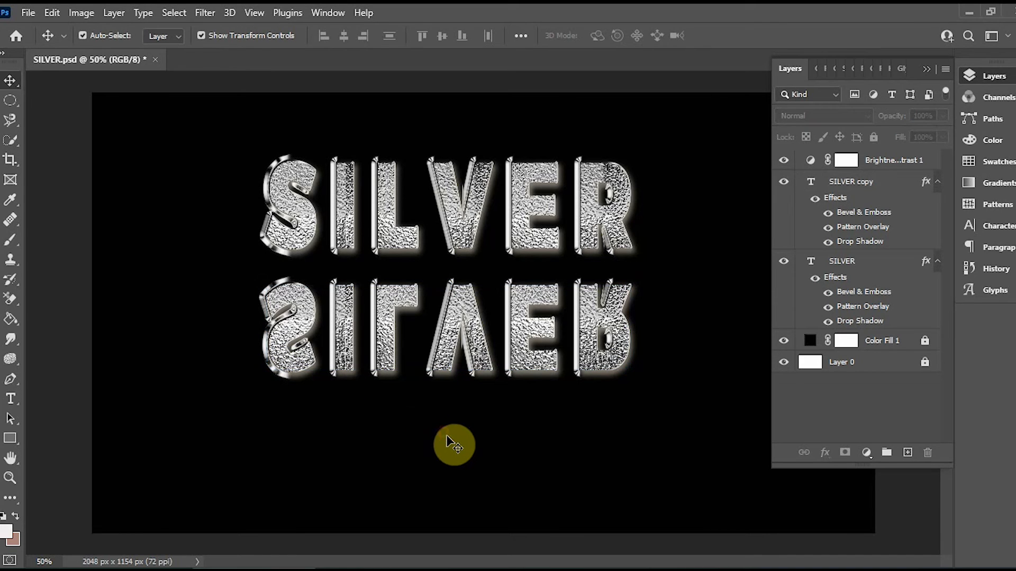
Move the flipped SILVER copy straight down to widen the gap below the original word.
click(602, 363)
click(682, 257)
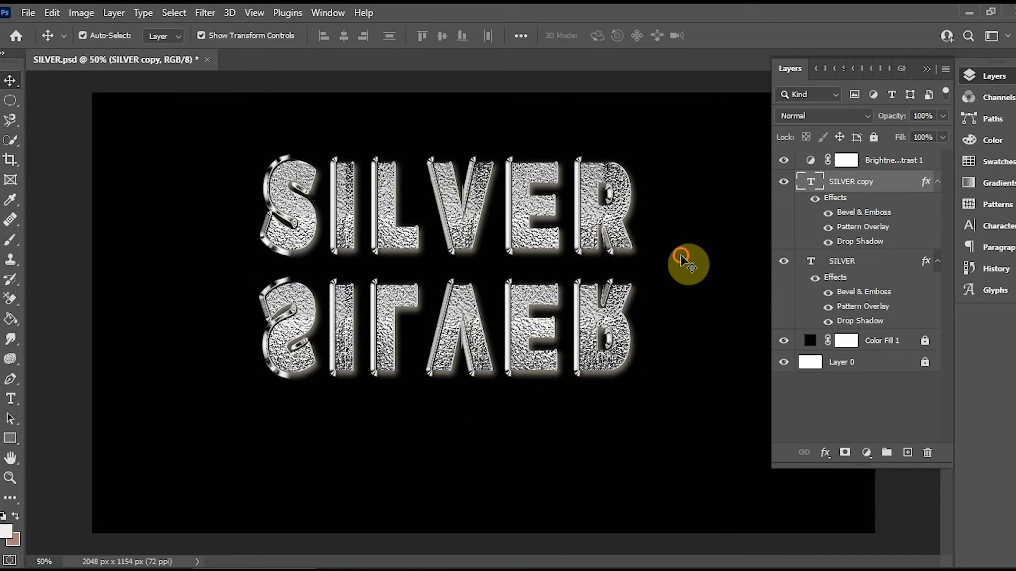
drag(585, 356, 586, 404)
Move the original SILVER text down and right toward the canvas centre, and shift the flipped copy right to align beneath it.
click(603, 246)
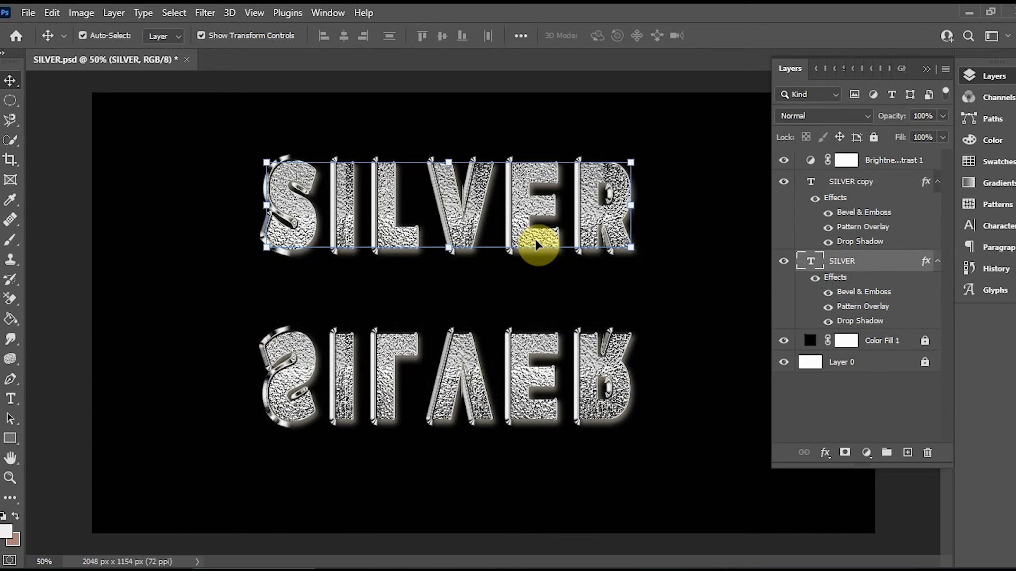
drag(536, 242, 630, 283)
click(696, 286)
drag(601, 408, 628, 408)
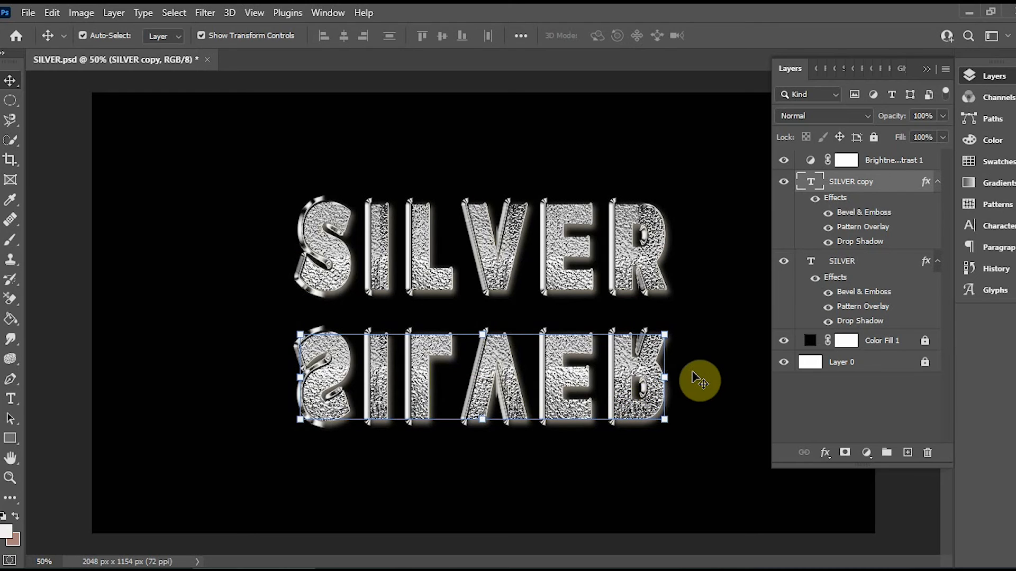
click(673, 370)
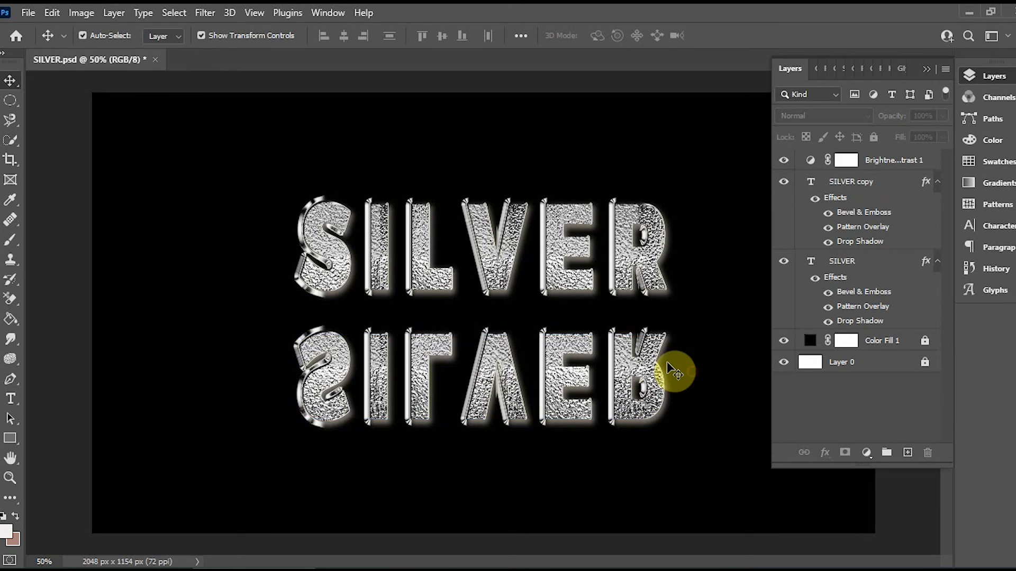
Lower the flipped SILVER copy's layer opacity to 27%.
click(509, 271)
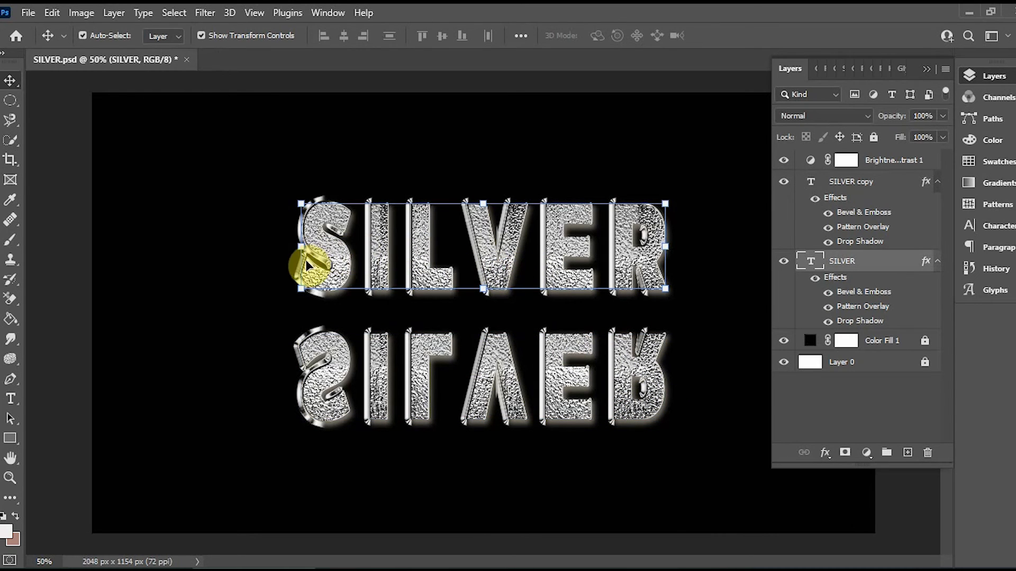
click(559, 377)
click(944, 115)
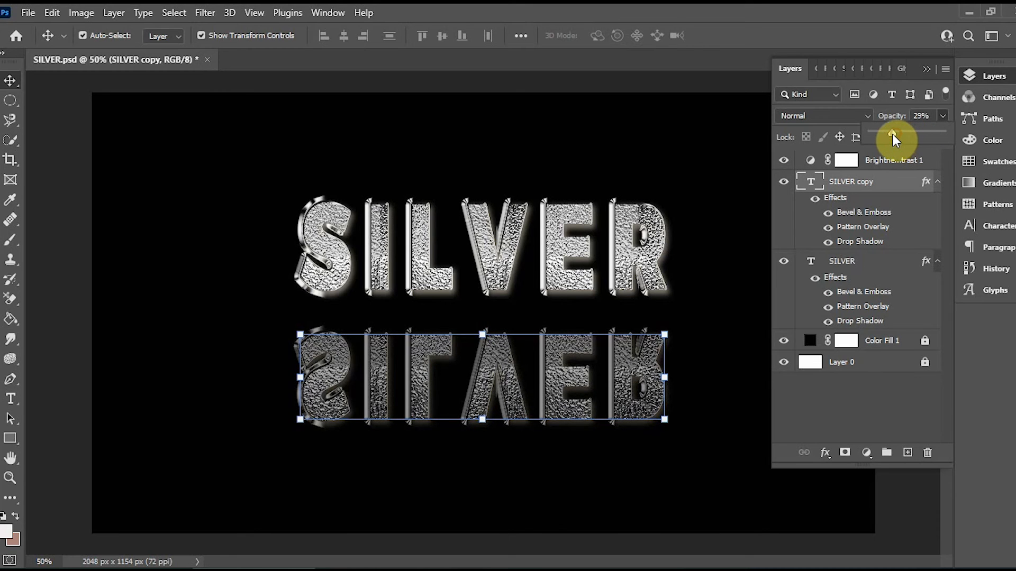
mouse_move(892, 135)
mouse_down()
mouse_move(880, 134)
mouse_move(891, 134)
mouse_up()
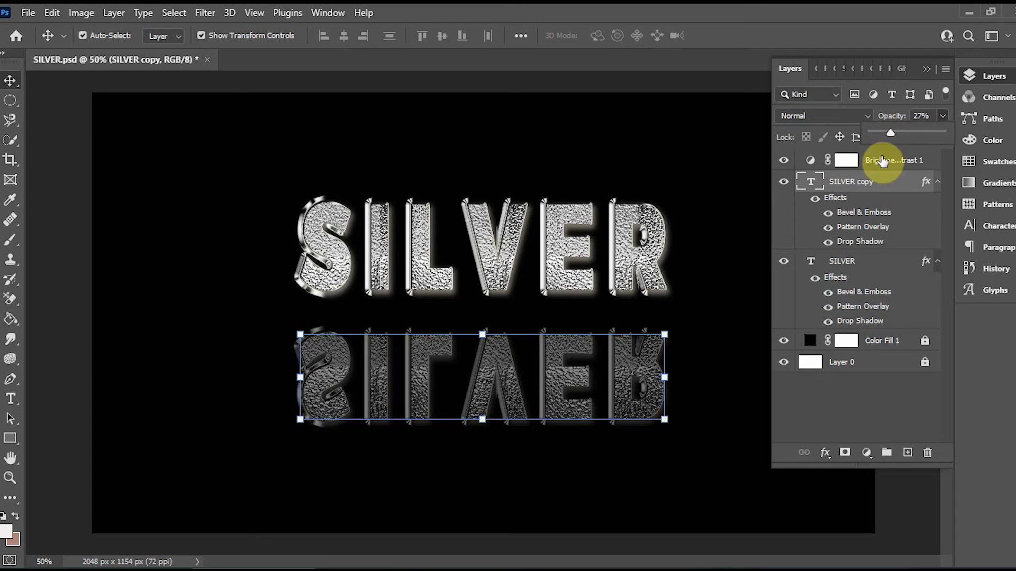
click(729, 220)
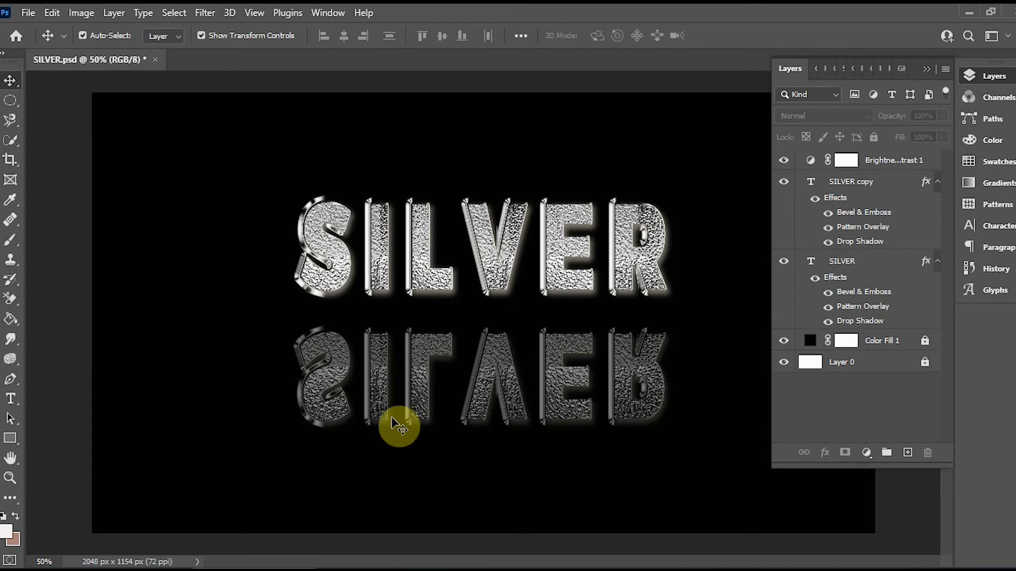
Create a new empty layer directly above the SILVER copy for painting with the Brush tool.
click(374, 401)
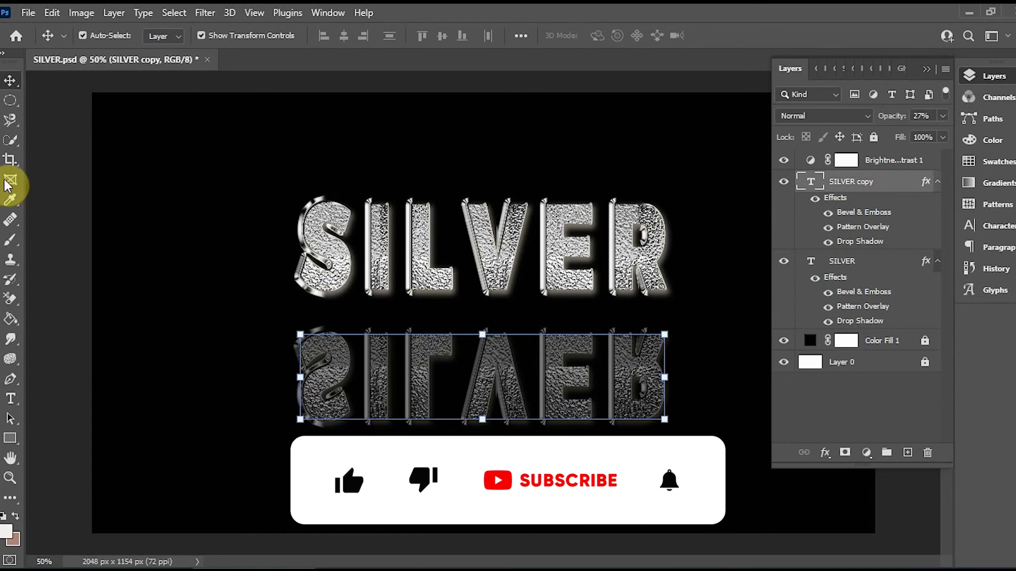
click(10, 242)
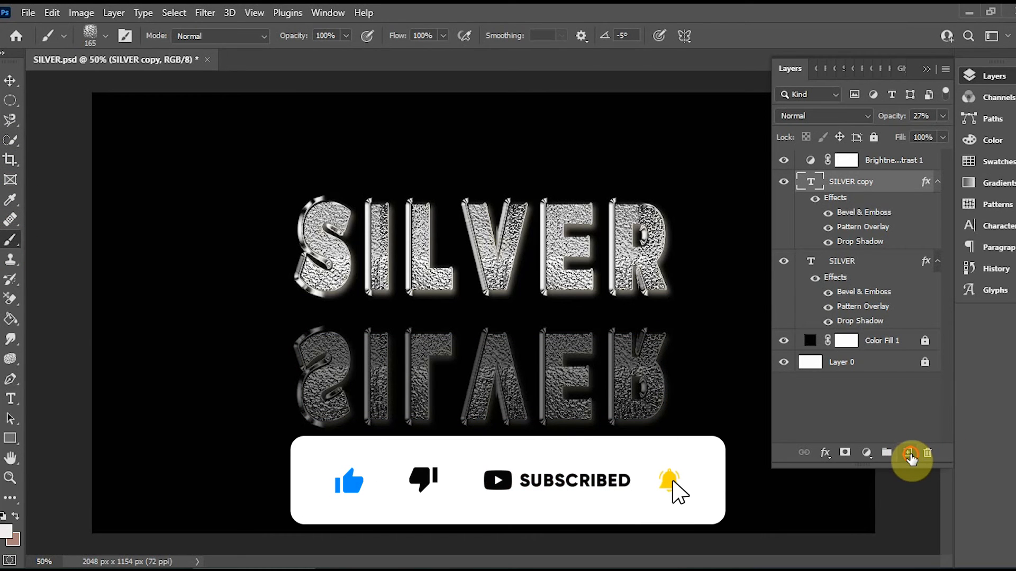
click(907, 453)
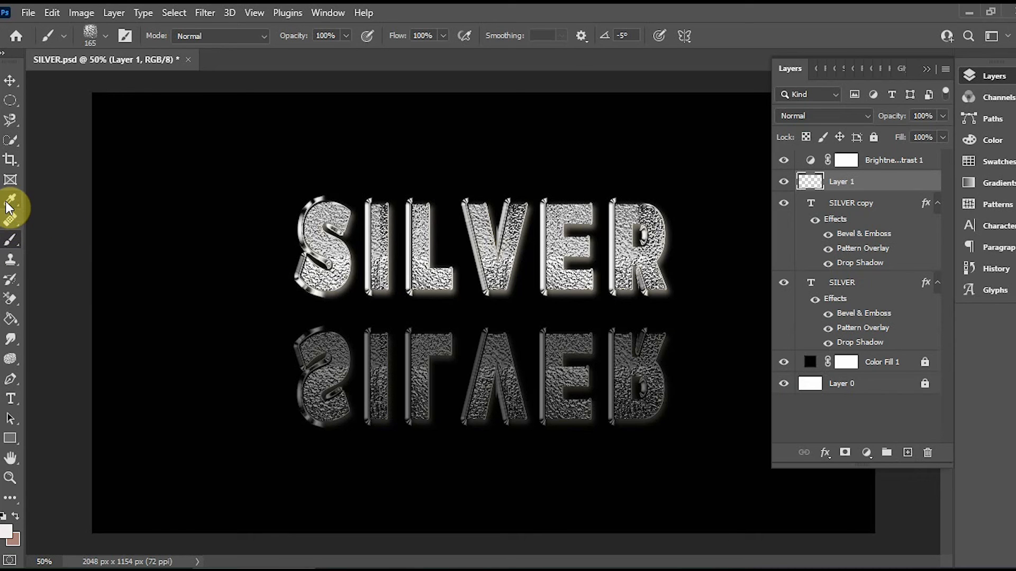
Set the foreground colour to near-black #020202 and switch to the Brush tool.
click(9, 538)
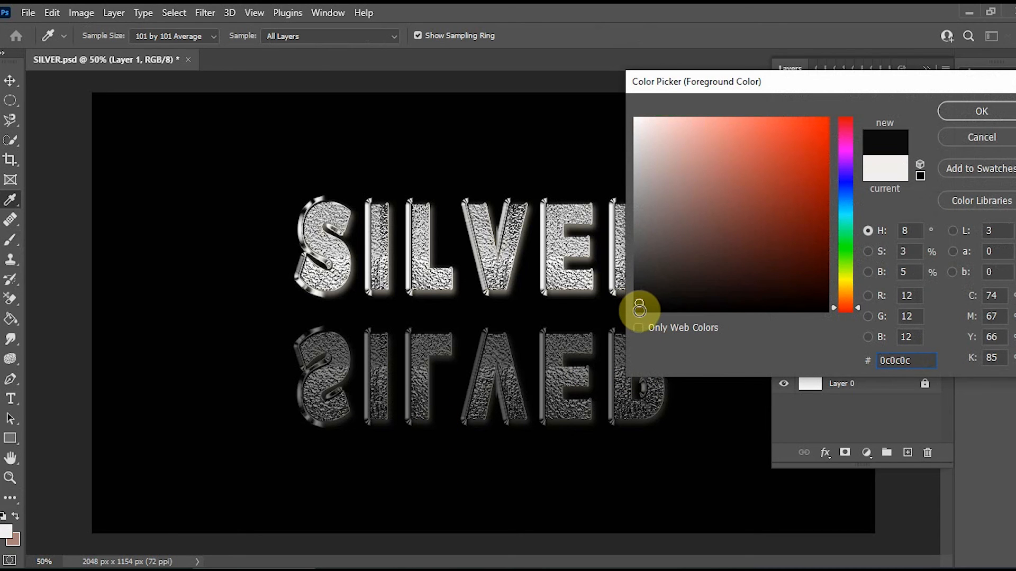
click(639, 310)
click(969, 113)
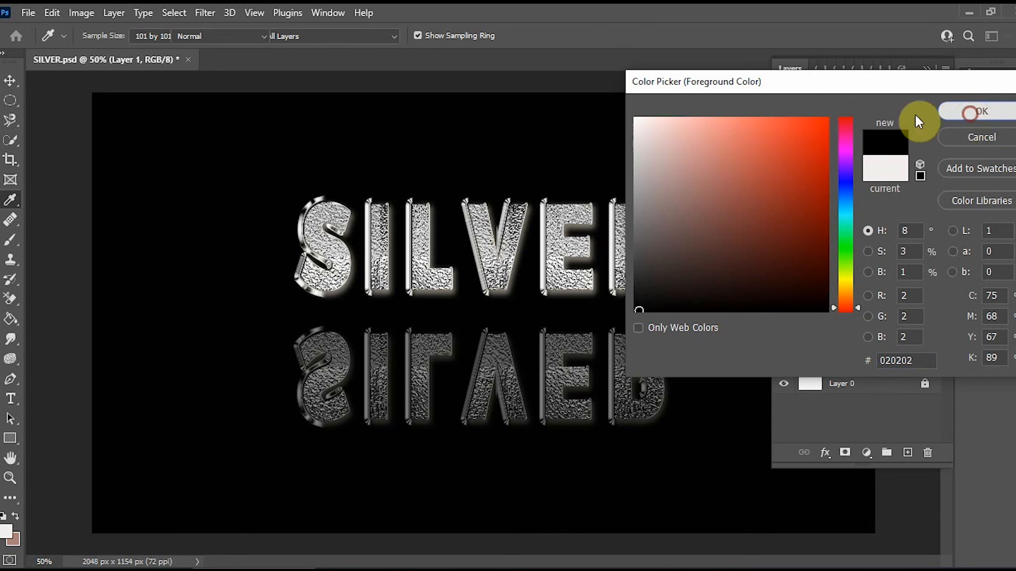
key(b)
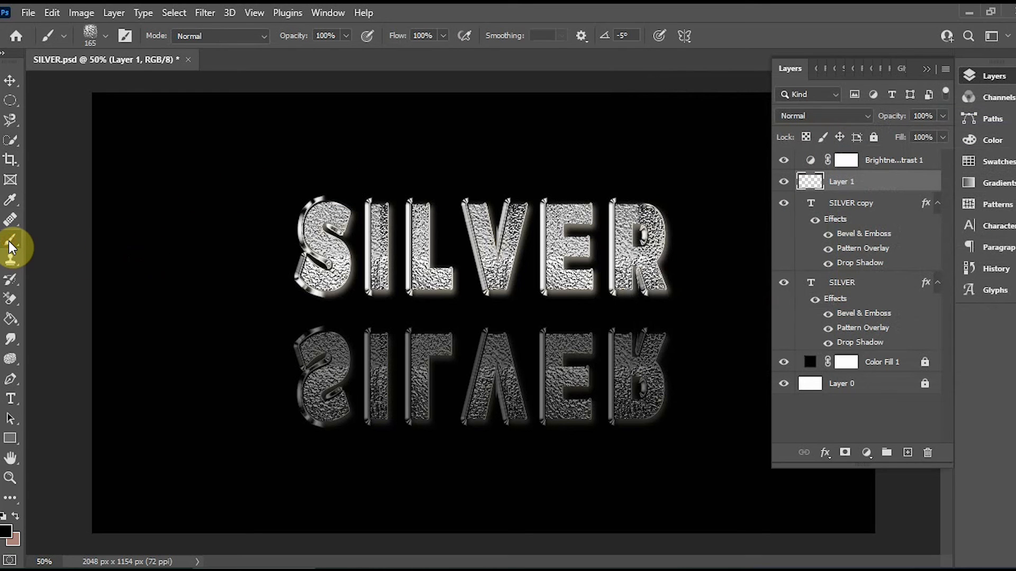
Choose the Soft Round brush and set its size to 2165 px.
click(105, 36)
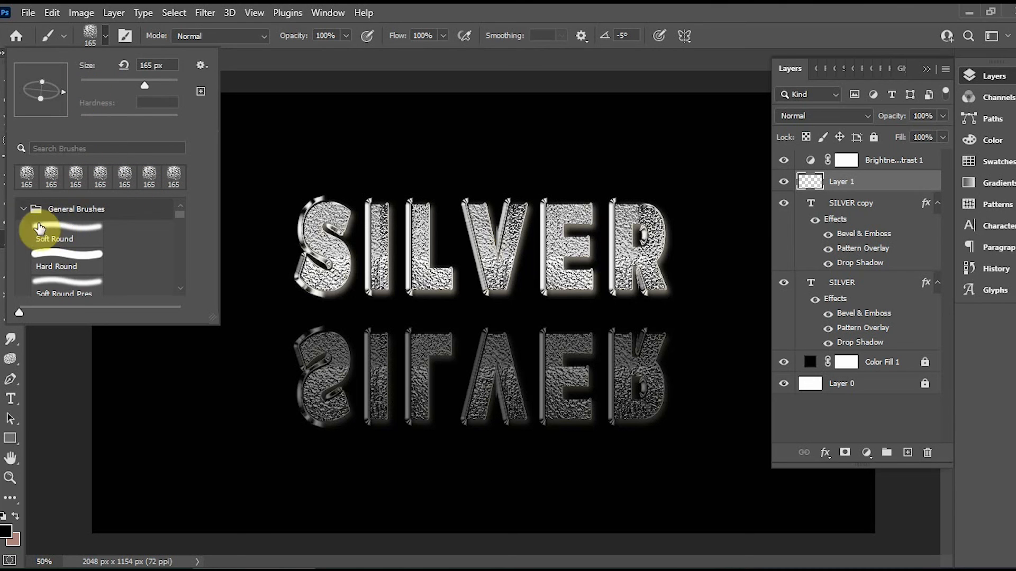
scroll(49, 235, down, 1)
scroll(65, 252, up, 1)
click(59, 233)
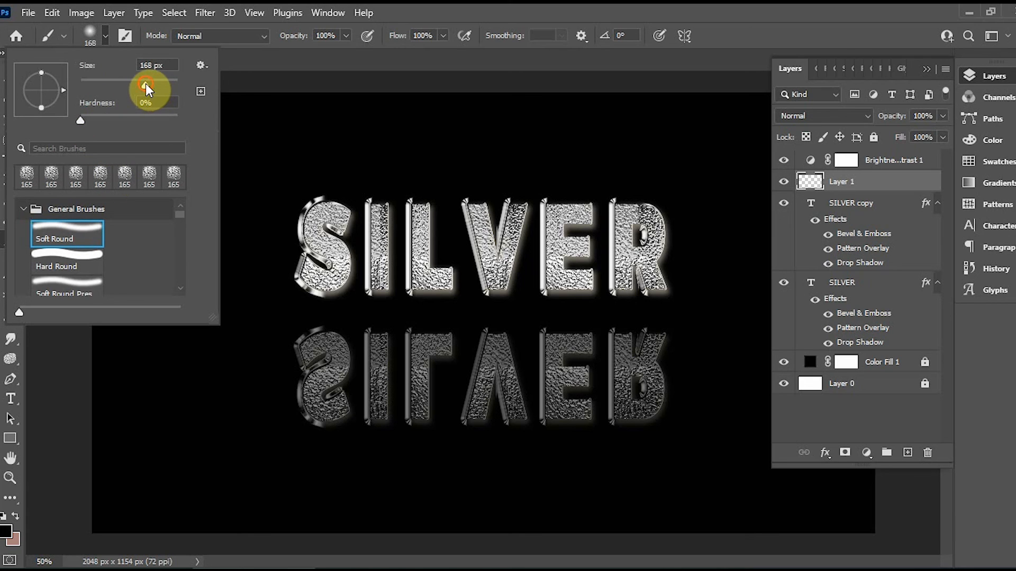
drag(145, 84, 172, 87)
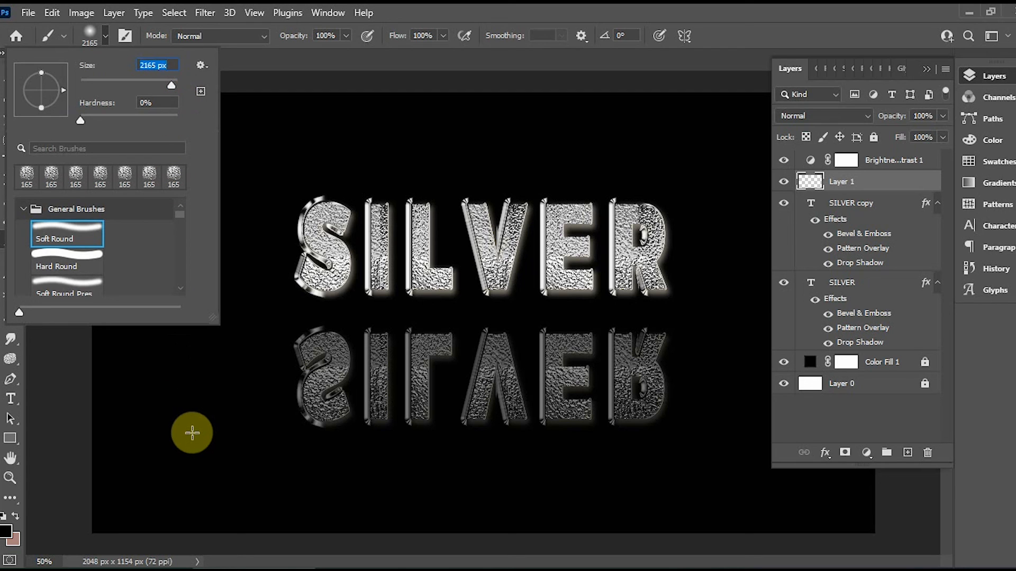
click(175, 416)
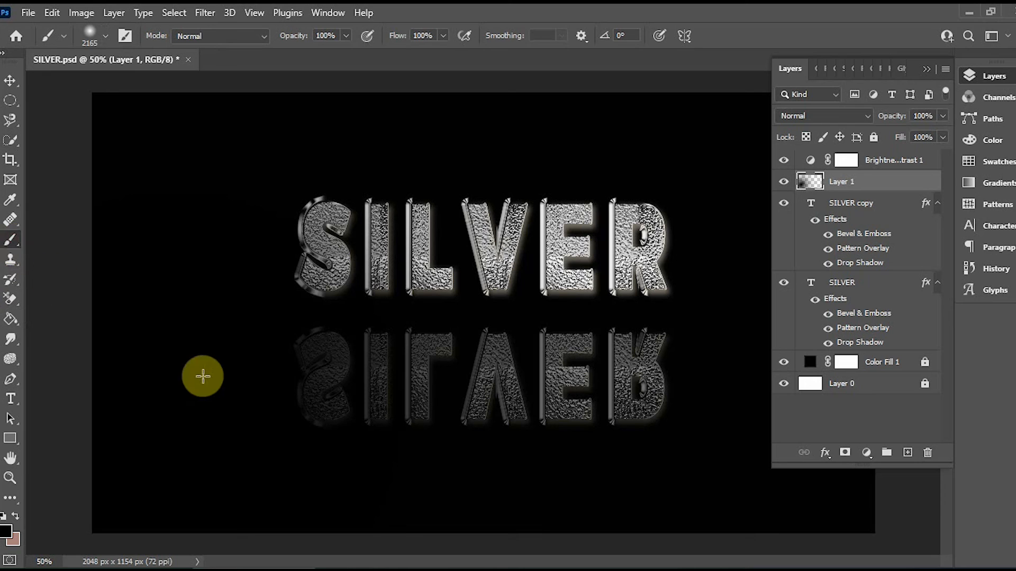
mouse_move(167, 427)
mouse_down()
mouse_move(358, 460)
mouse_move(691, 443)
mouse_up()
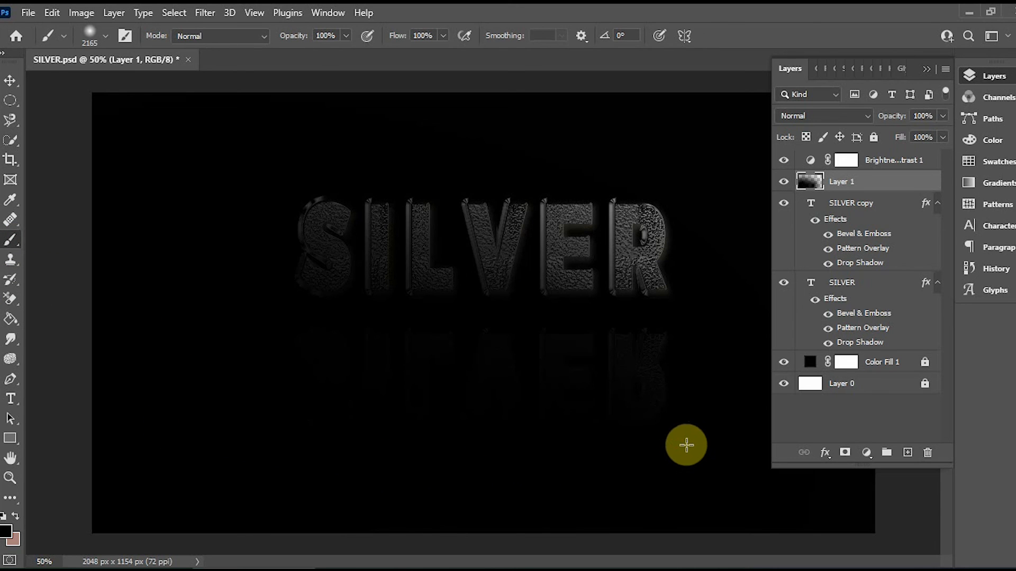
key(ctrl+z)
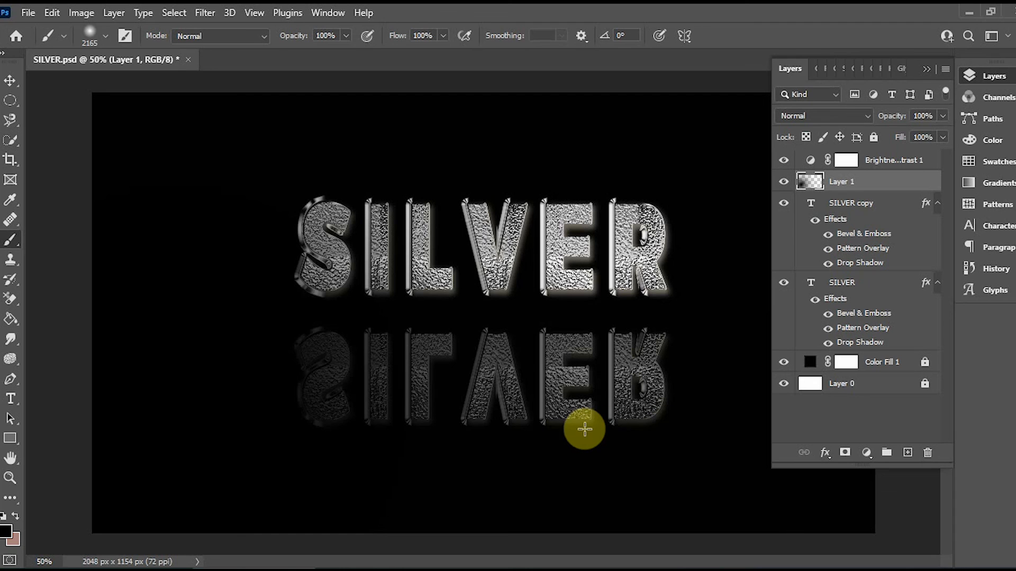
key(ctrl+z)
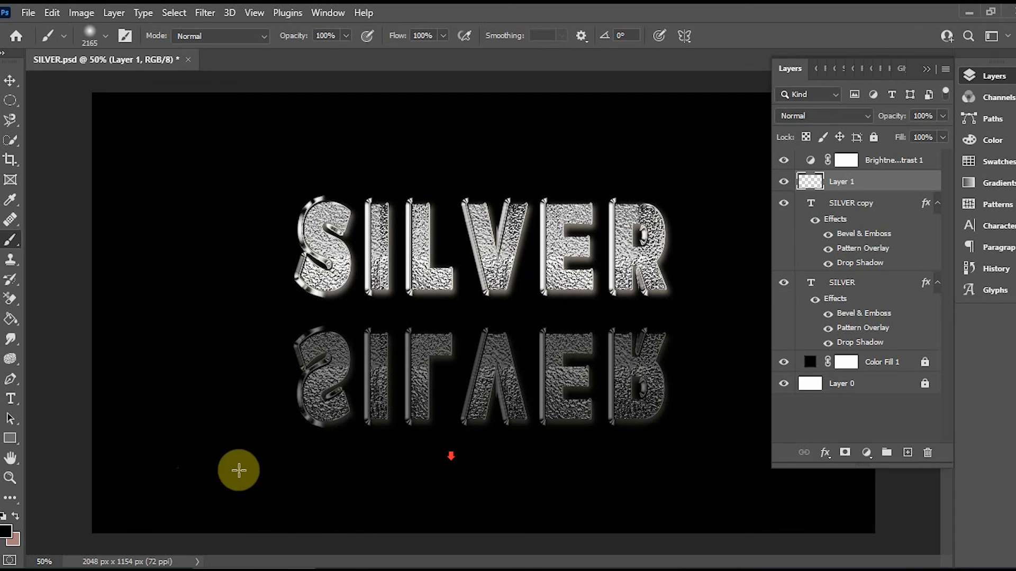
Paint a near-black stroke across the canvas's bottom edge on the new layer to fade the reflection, and switch to the Move tool.
mouse_move(116, 533)
mouse_down()
mouse_move(254, 534)
mouse_move(471, 506)
mouse_move(680, 504)
mouse_move(843, 518)
mouse_up()
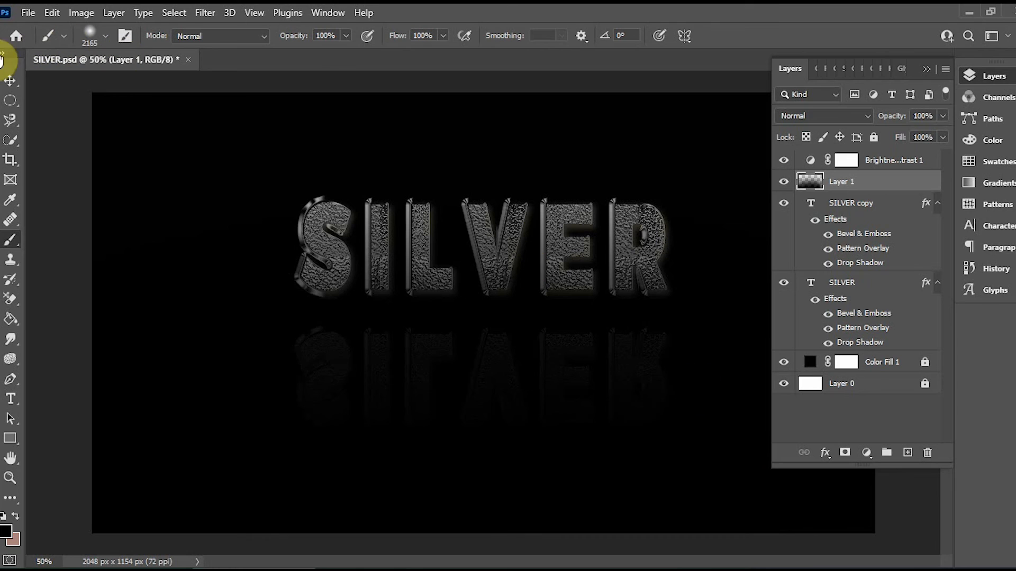
click(12, 83)
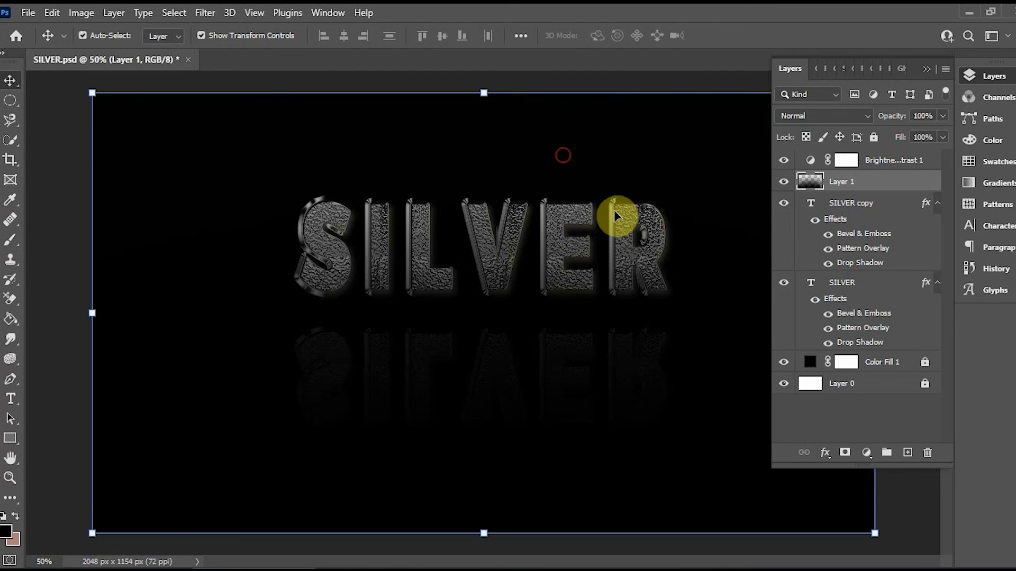
click(484, 363)
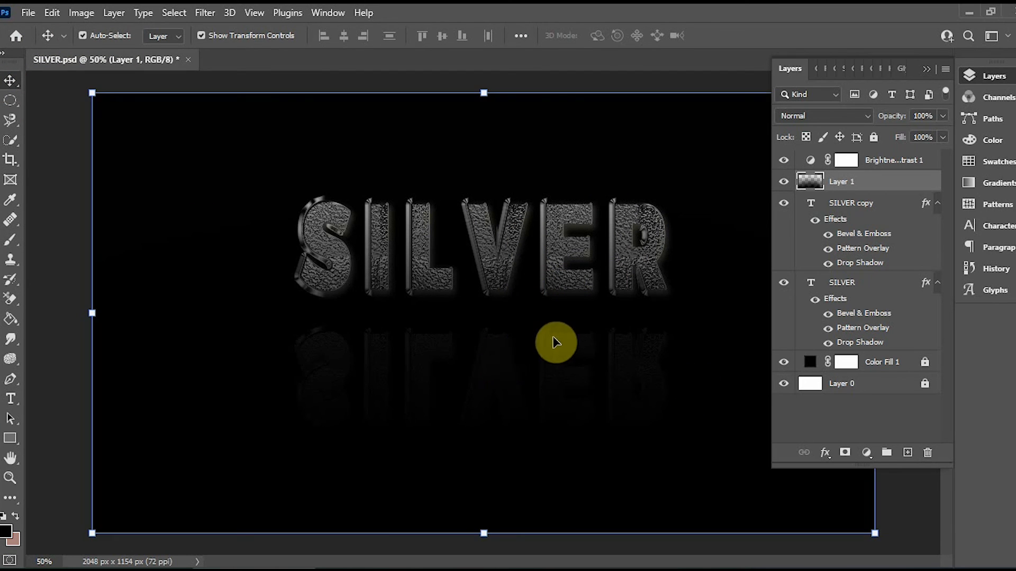
click(568, 408)
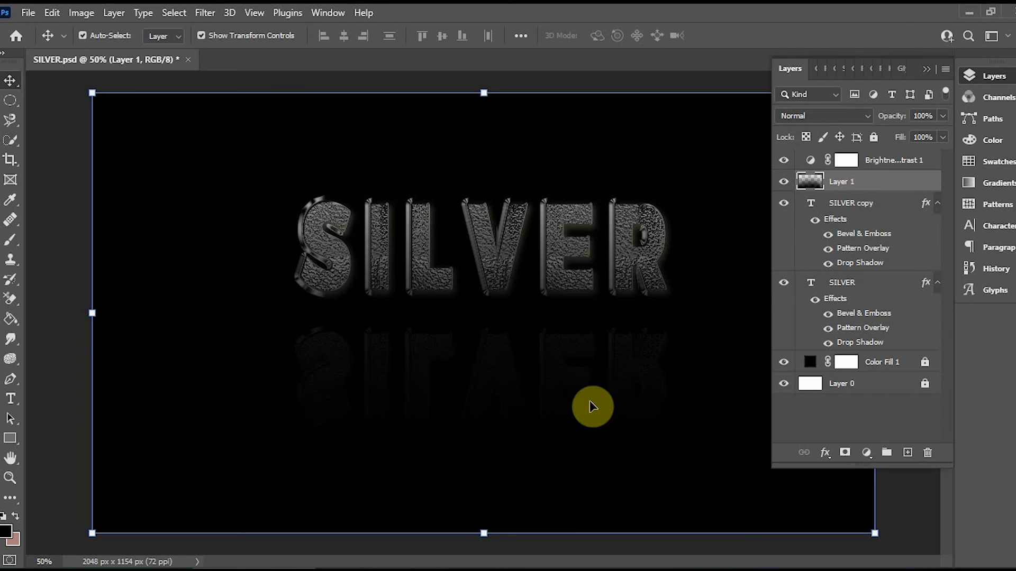
click(585, 418)
click(585, 417)
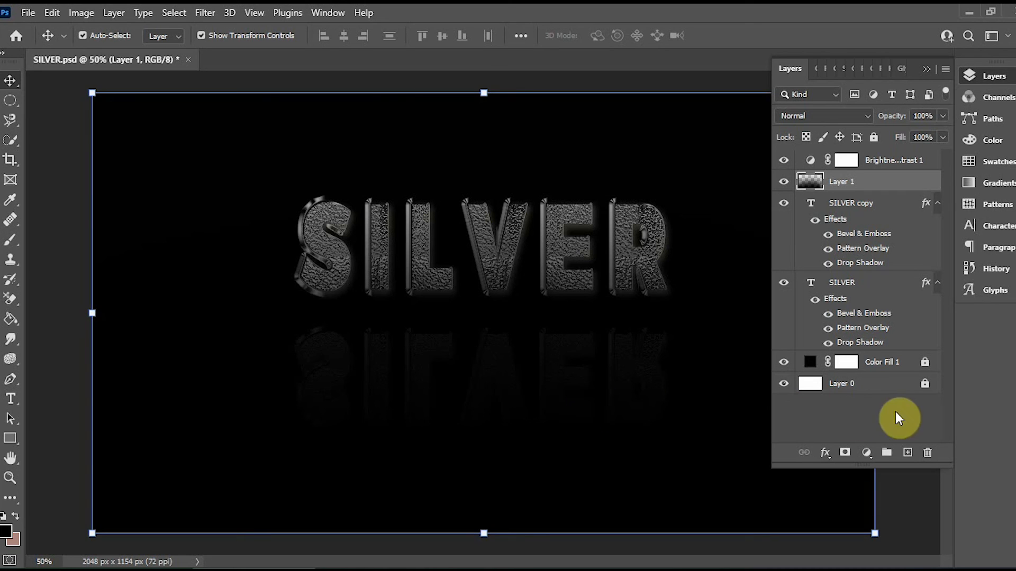
Move Layer 1's black fade down to uncover the SILVER text, scale its height to about 90.64%, and collapse the Layers panel.
drag(587, 442, 561, 453)
drag(519, 368, 524, 434)
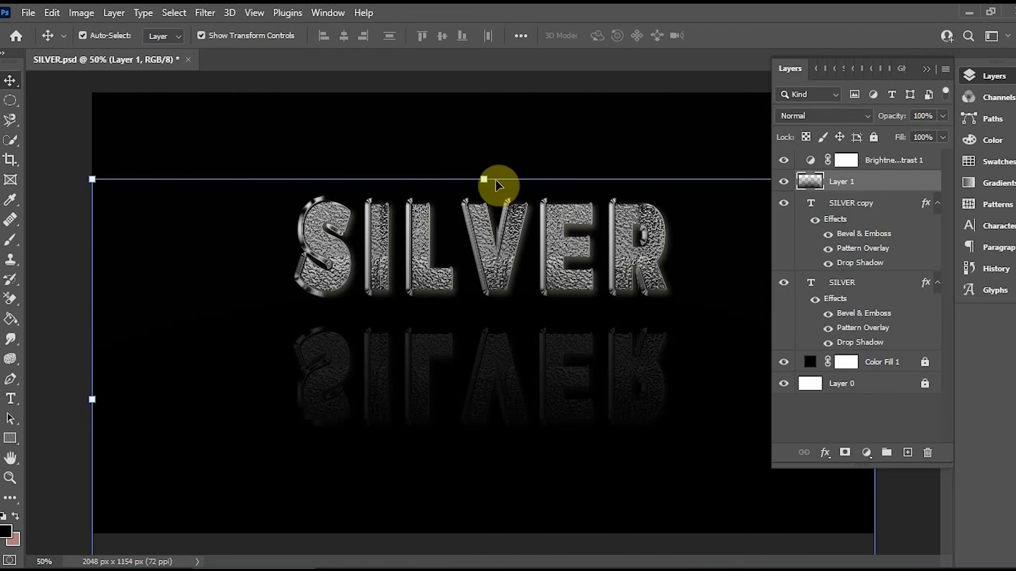
drag(486, 177, 483, 221)
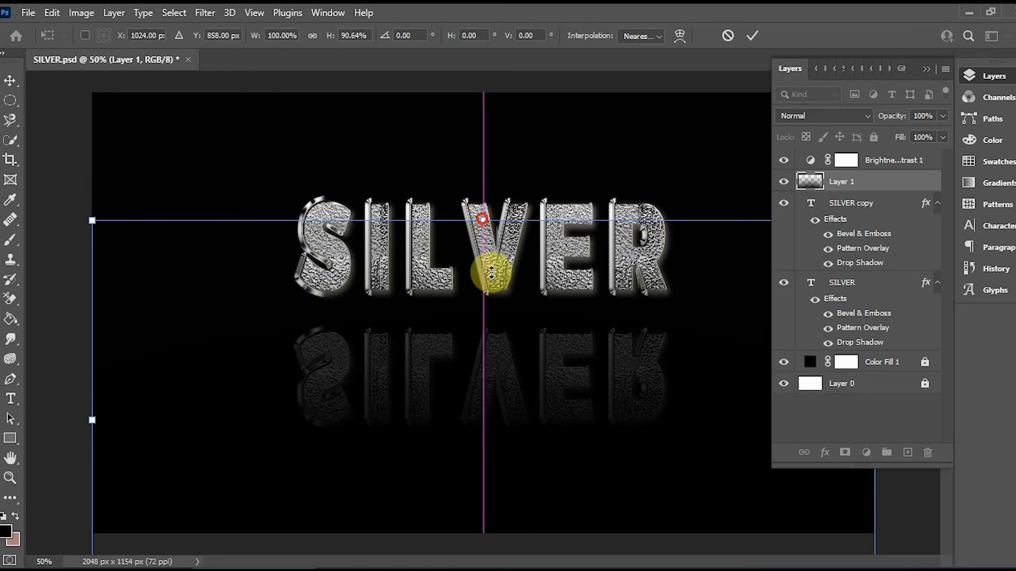
drag(567, 410, 566, 402)
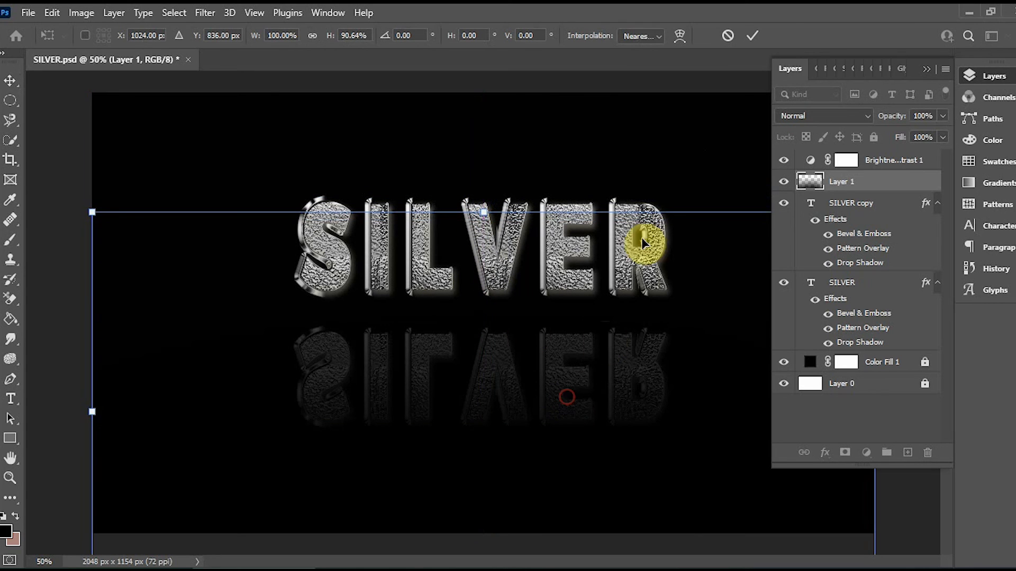
click(752, 37)
click(696, 150)
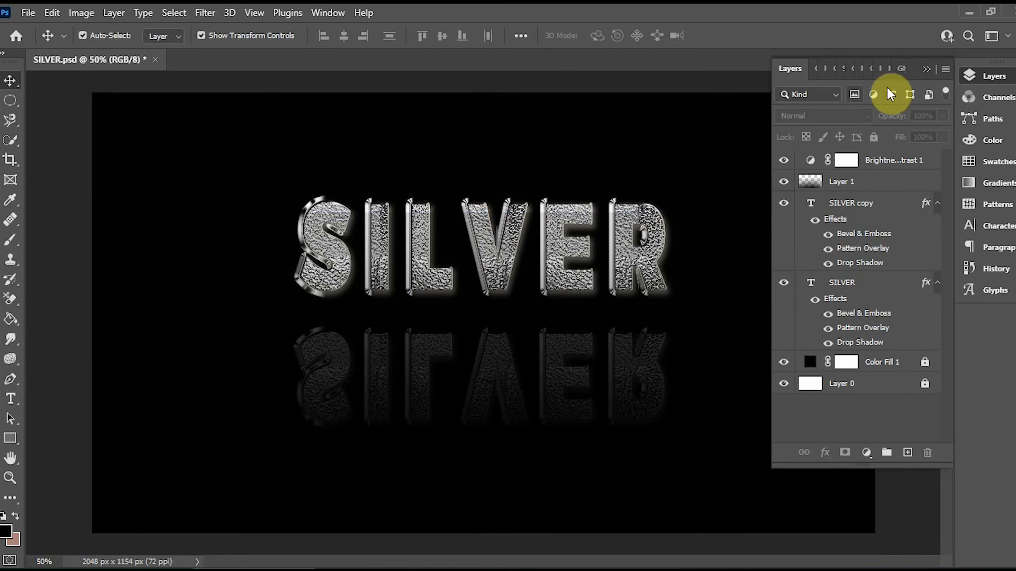
click(926, 70)
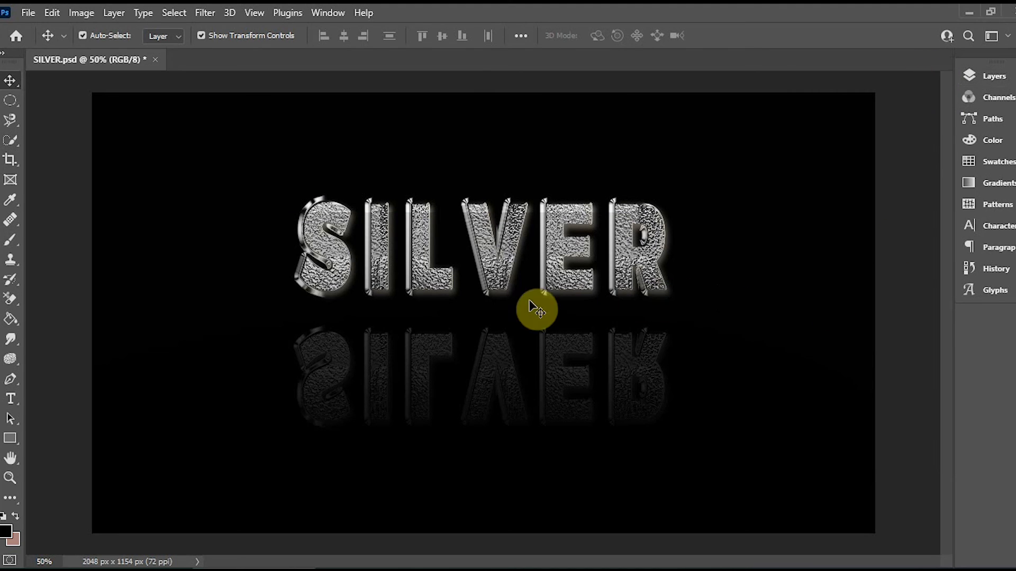
click(436, 290)
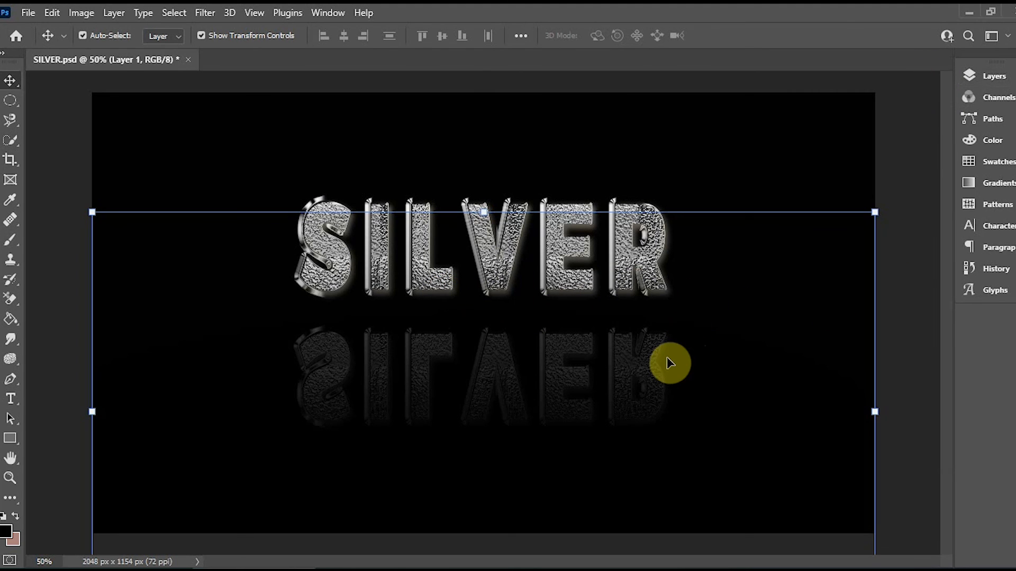
click(685, 187)
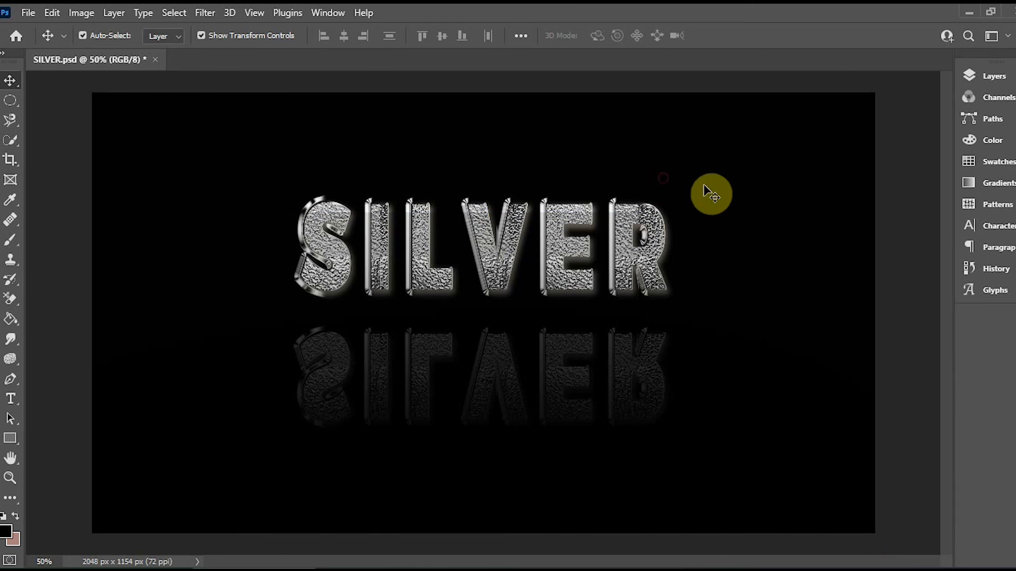
click(631, 275)
click(733, 159)
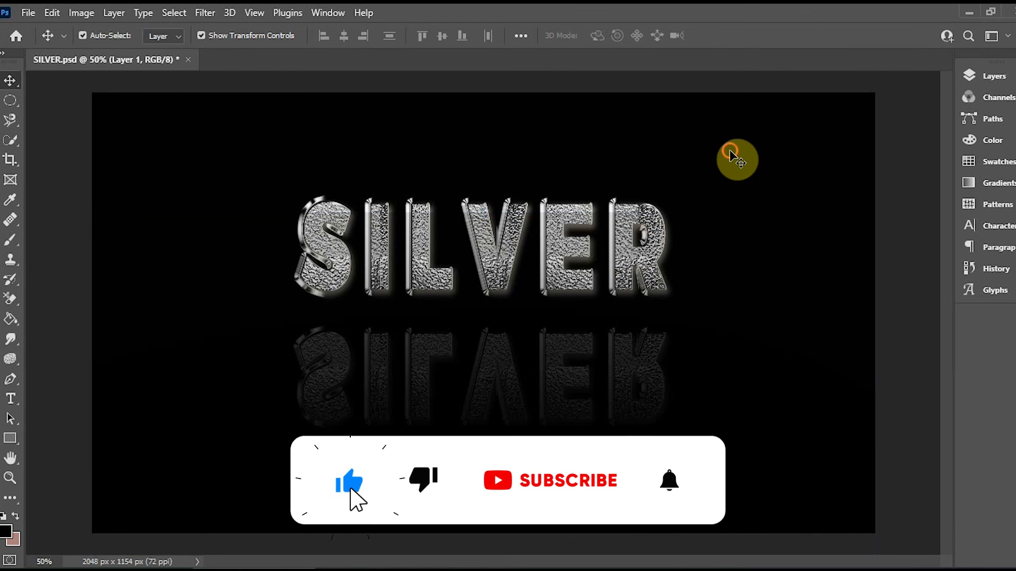